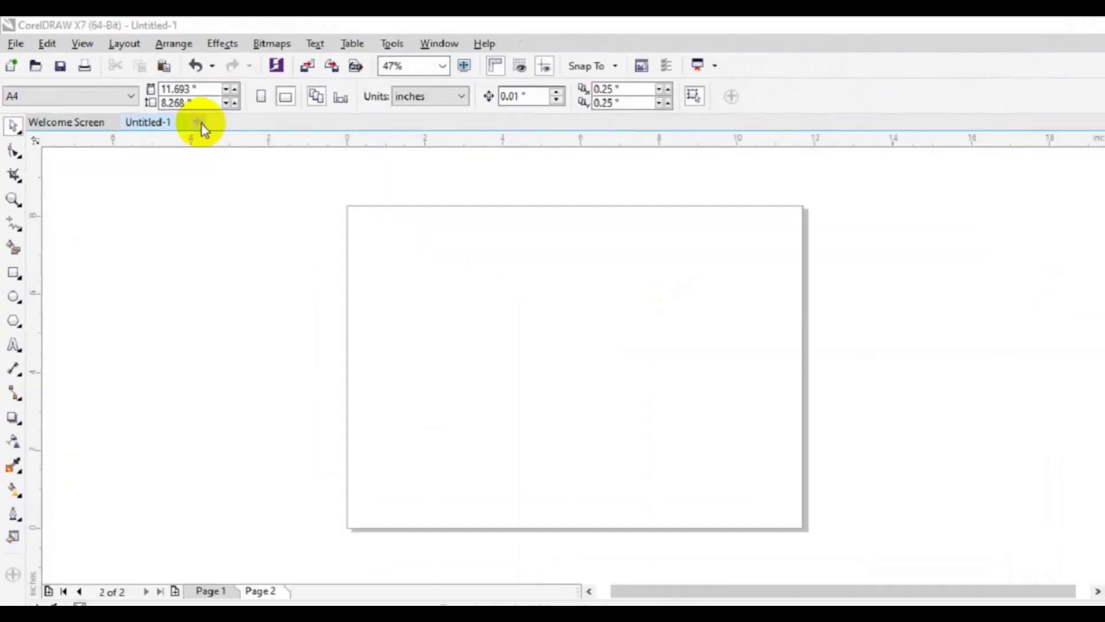
Step: Create a new document named 'Simple ID Card Design' with a 2.2 × 3.3 inch page
{"action": "left_click", "coordinate": [371, 216]}
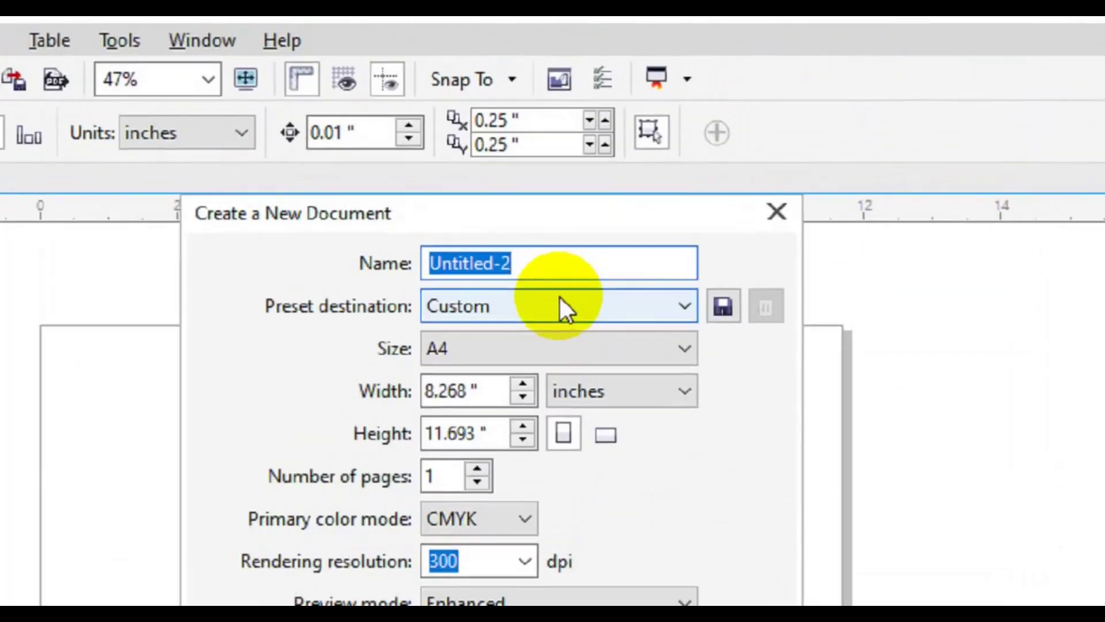
{"action": "type", "text": "Simple"}
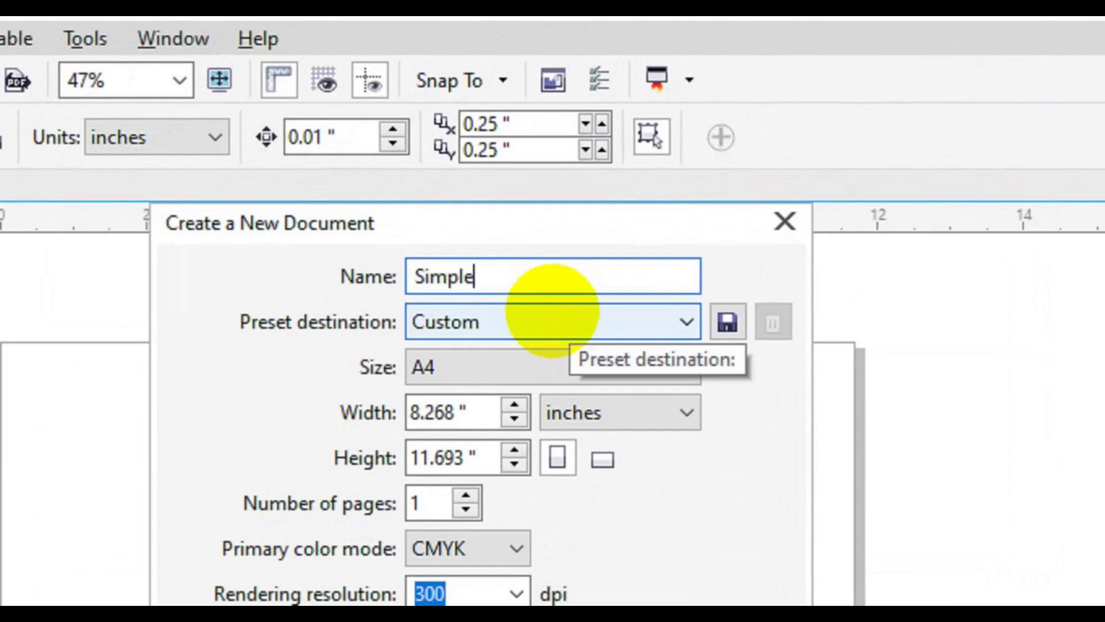
{"action": "type", "text": " ID Card Design"}
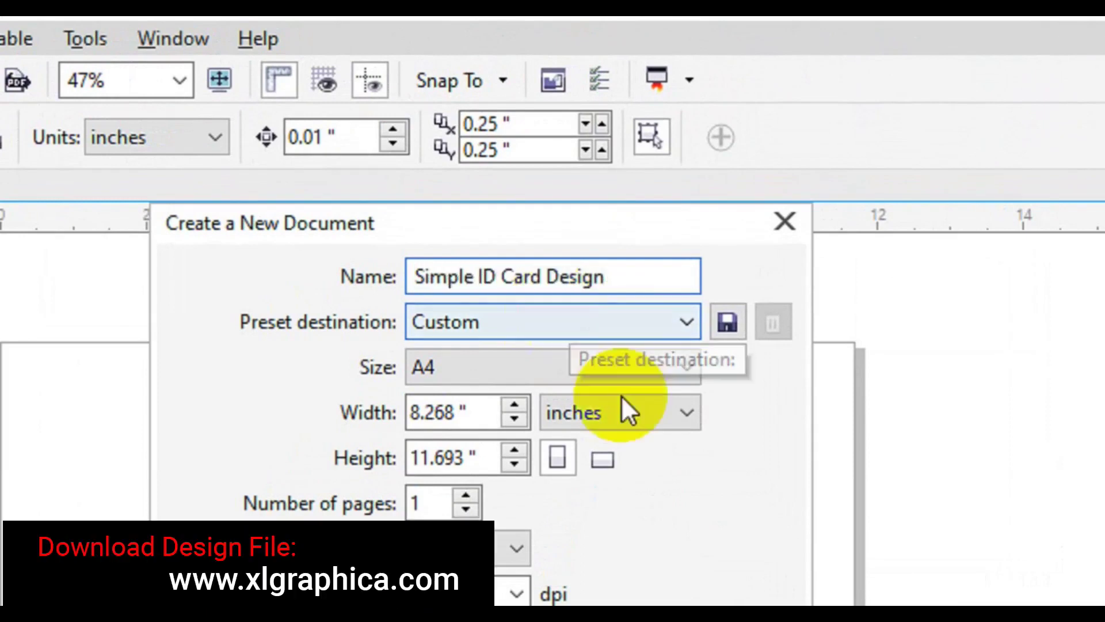
{"action": "left_click", "coordinate": [464, 412]}
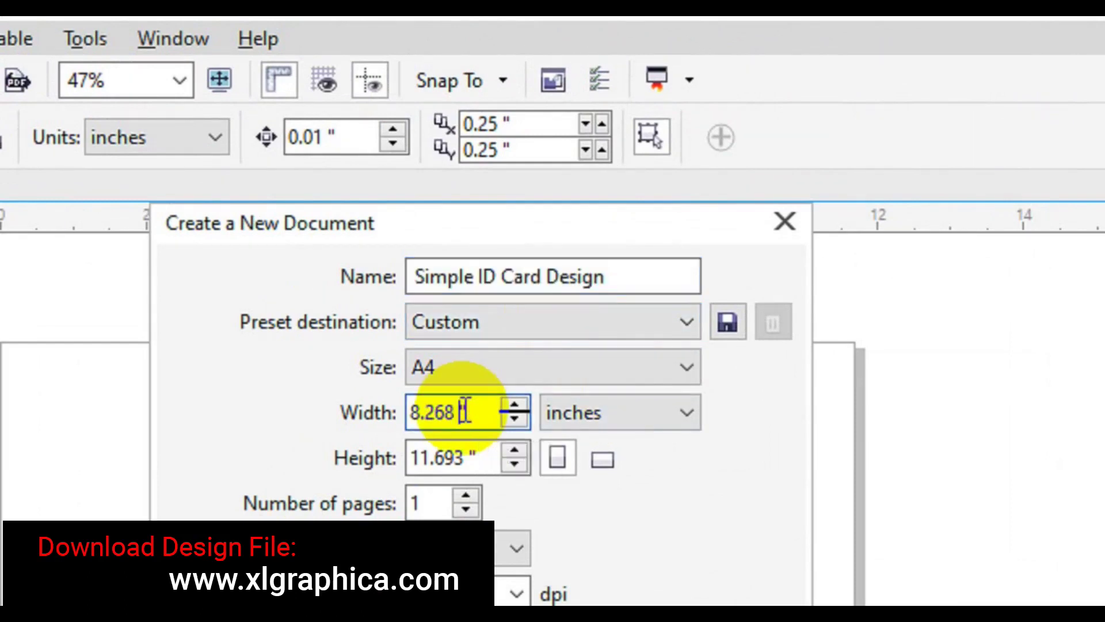
{"action": "double_click", "coordinate": [465, 413]}
{"action": "type", "text": "2.2"}
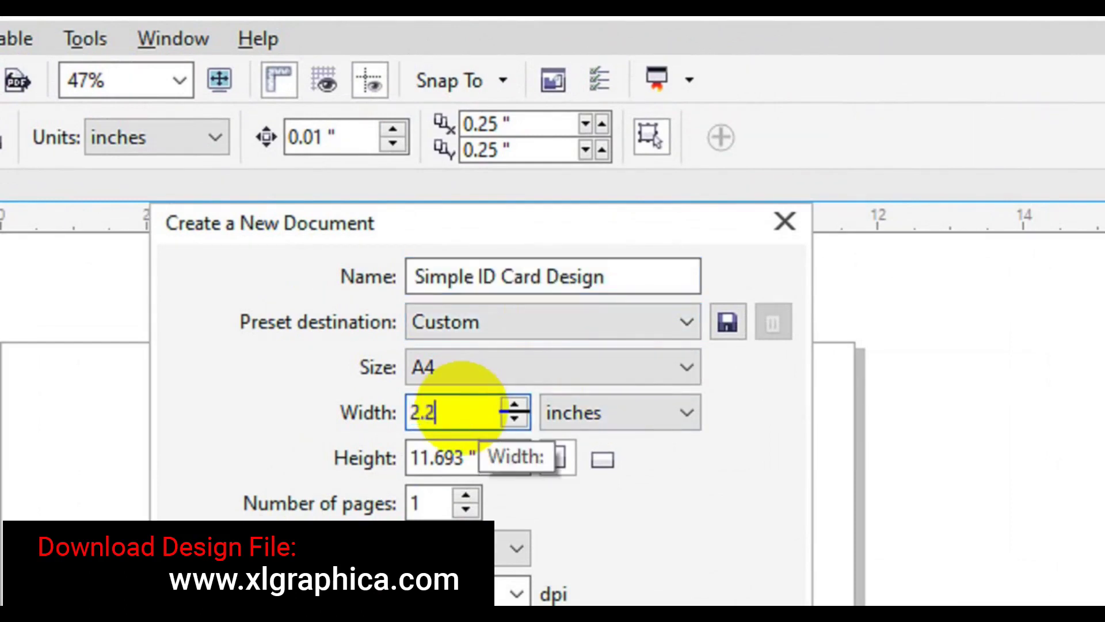
{"action": "key", "text": "Tab"}
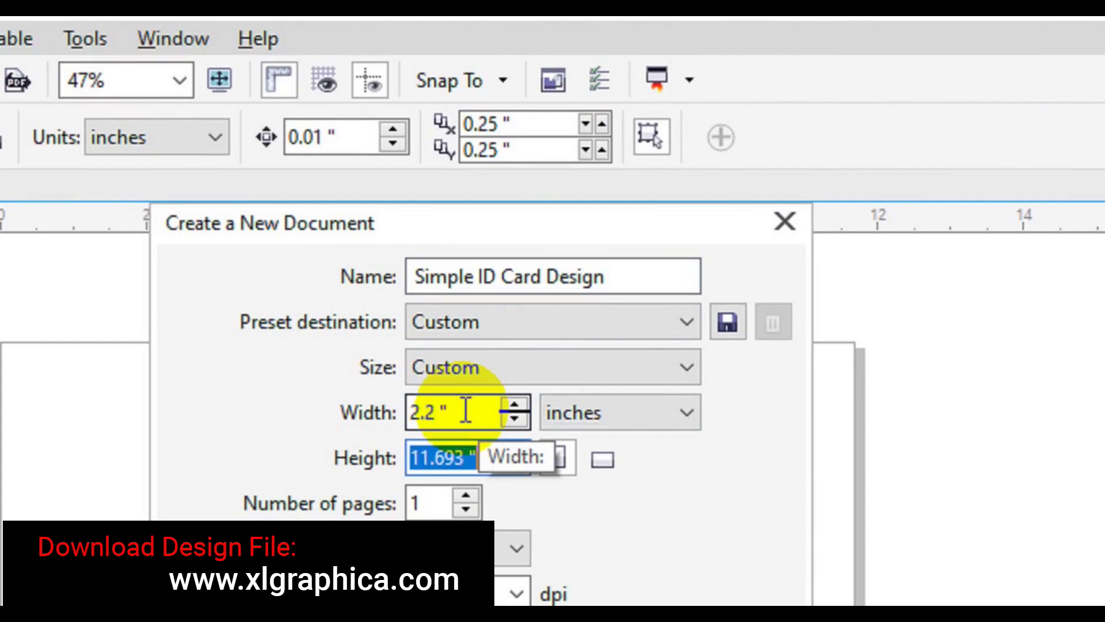
{"action": "type", "text": "3.3"}
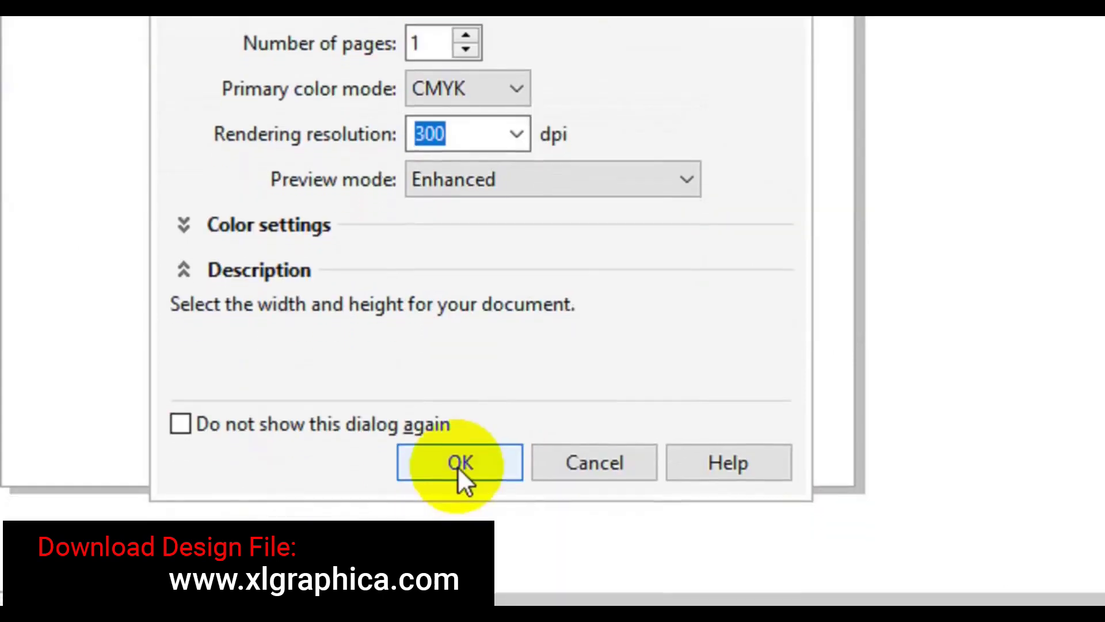
{"action": "left_click", "coordinate": [459, 468]}
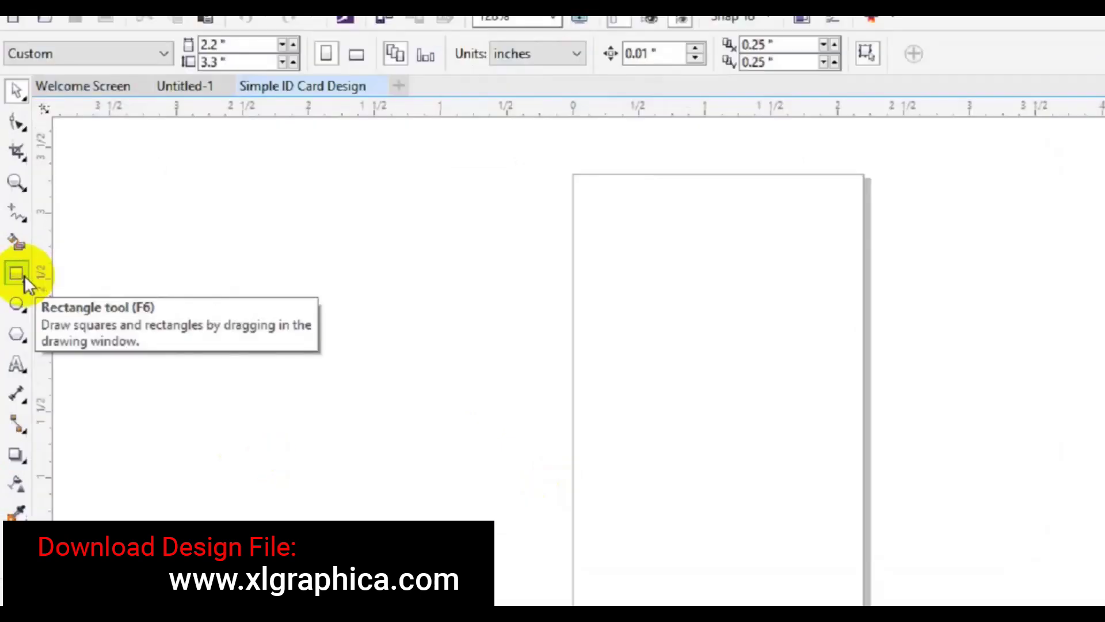
Step: Add a page-sized frame rectangle, then a 1.07 × 1.503 inch rectangle centred and moved upward
{"action": "double_click", "coordinate": [29, 306]}
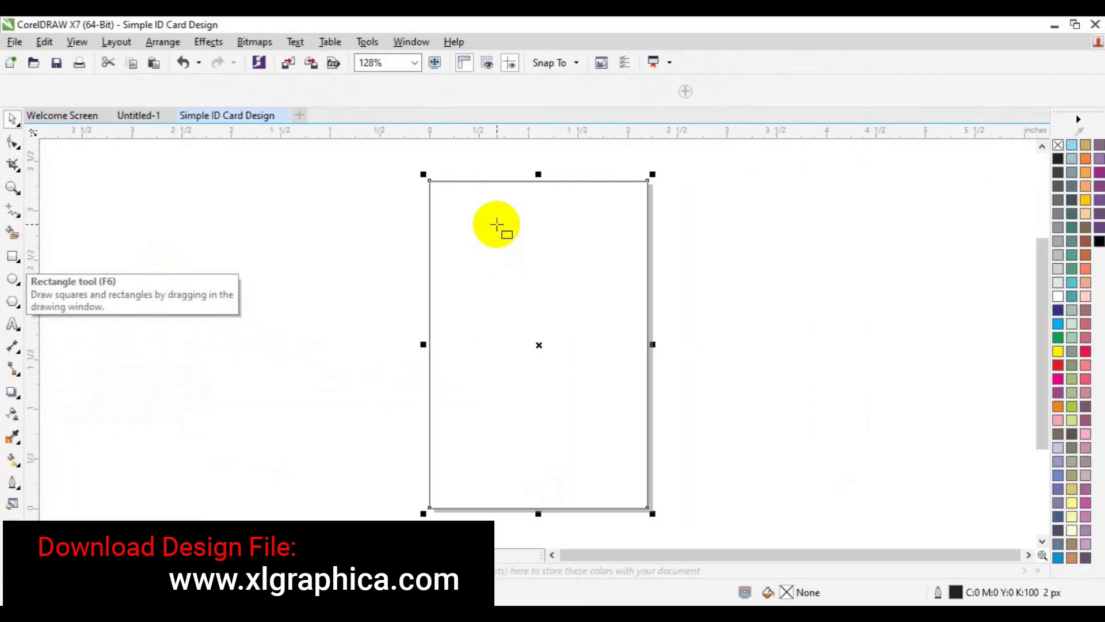
{"action": "mouse_move", "coordinate": [511, 248]}
{"action": "left_mouse_down"}
{"action": "mouse_move", "coordinate": [574, 367]}
{"action": "mouse_move", "coordinate": [602, 374]}
{"action": "left_mouse_up"}
{"action": "key", "text": "p"}
{"action": "key", "text": "space"}
{"action": "left_click", "coordinate": [536, 326]}
{"action": "left_click_drag", "start_coordinate": [535, 326], "coordinate": [531, 297]}
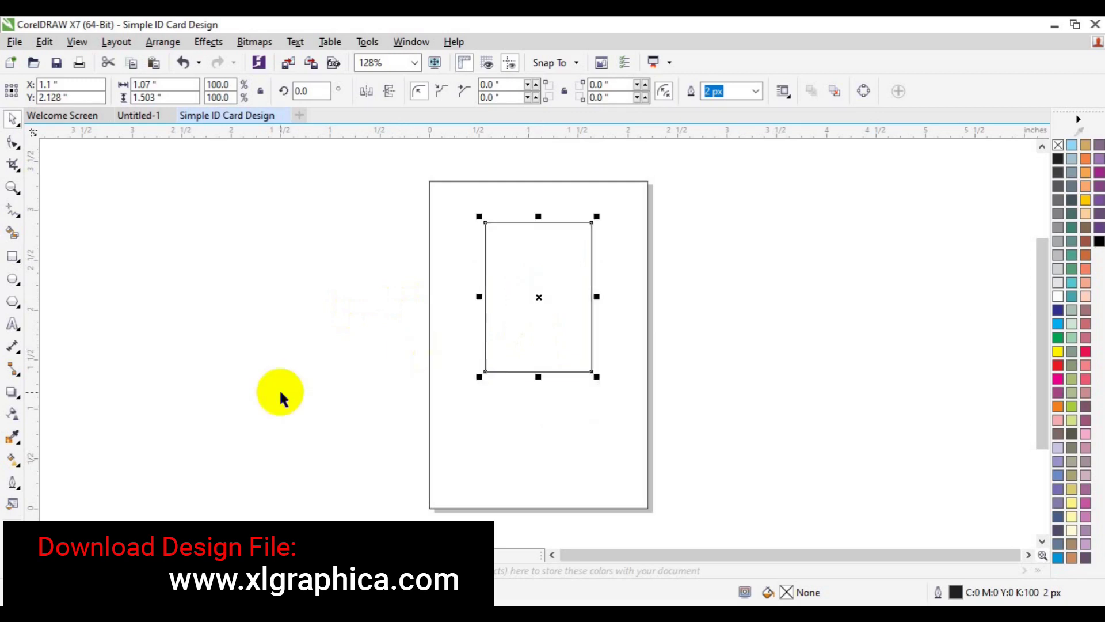
Step: Draw a 0.866 inch circle at the rectangle's top with a 0.809 inch concentric copy inside
{"action": "left_click", "coordinate": [13, 280]}
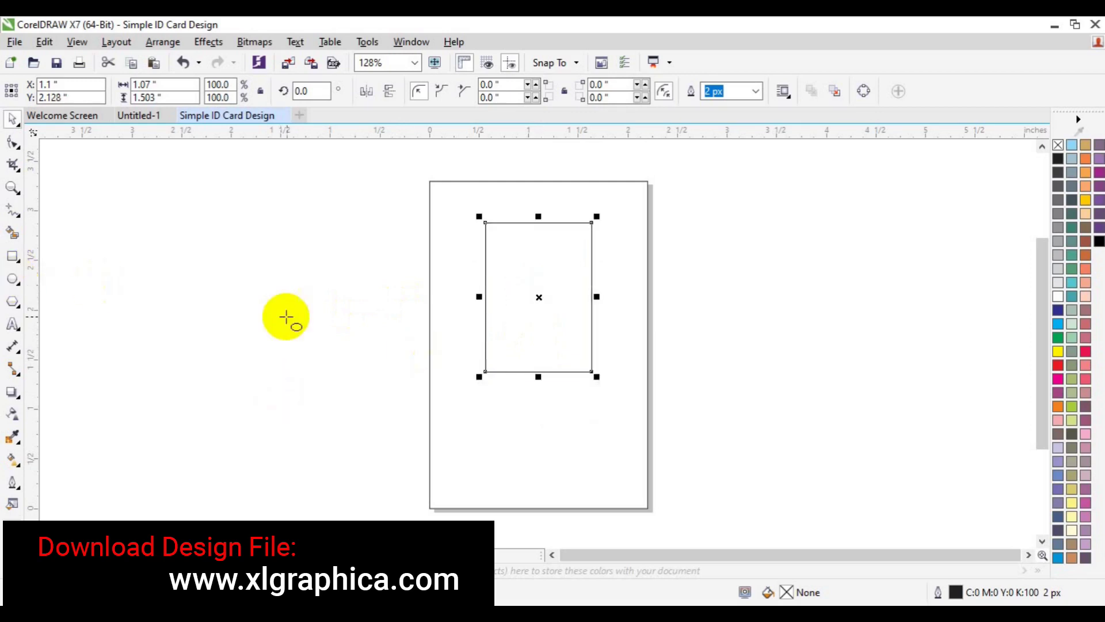
{"action": "left_click_drag", "start_coordinate": [261, 320], "coordinate": [341, 405]}
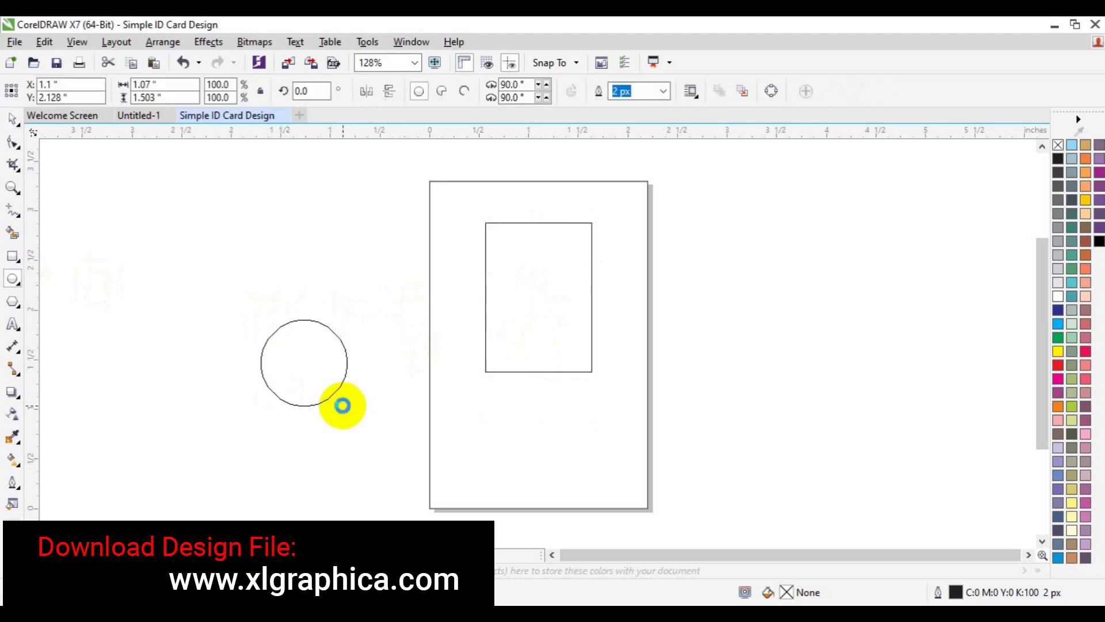
{"action": "key", "text": "space"}
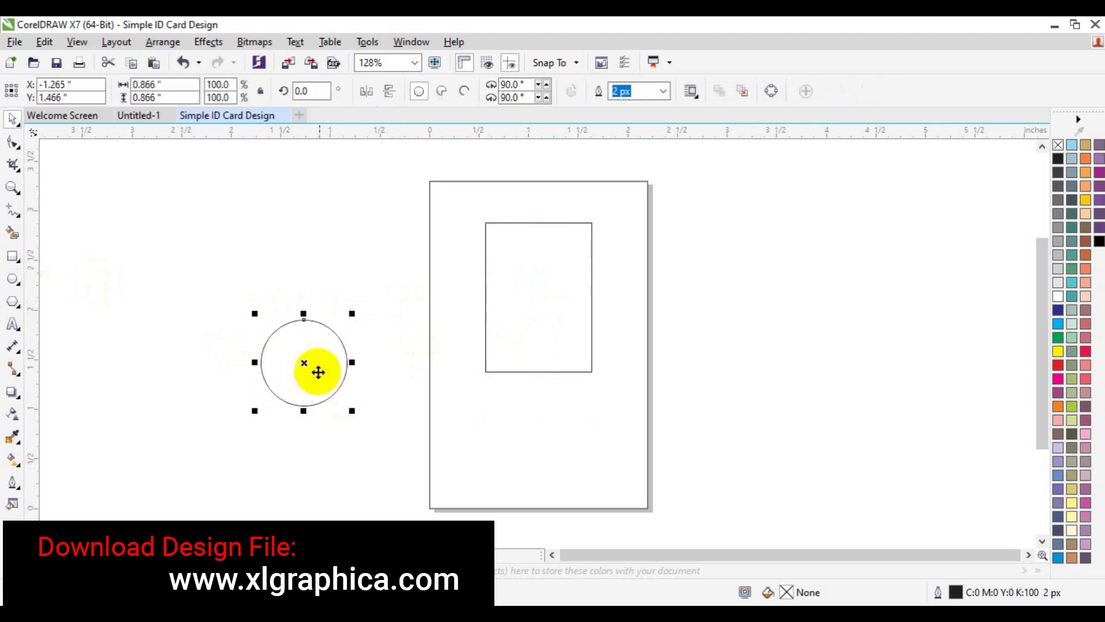
{"action": "key", "text": "p"}
{"action": "left_click_drag", "start_coordinate": [539, 345], "coordinate": [538, 276]}
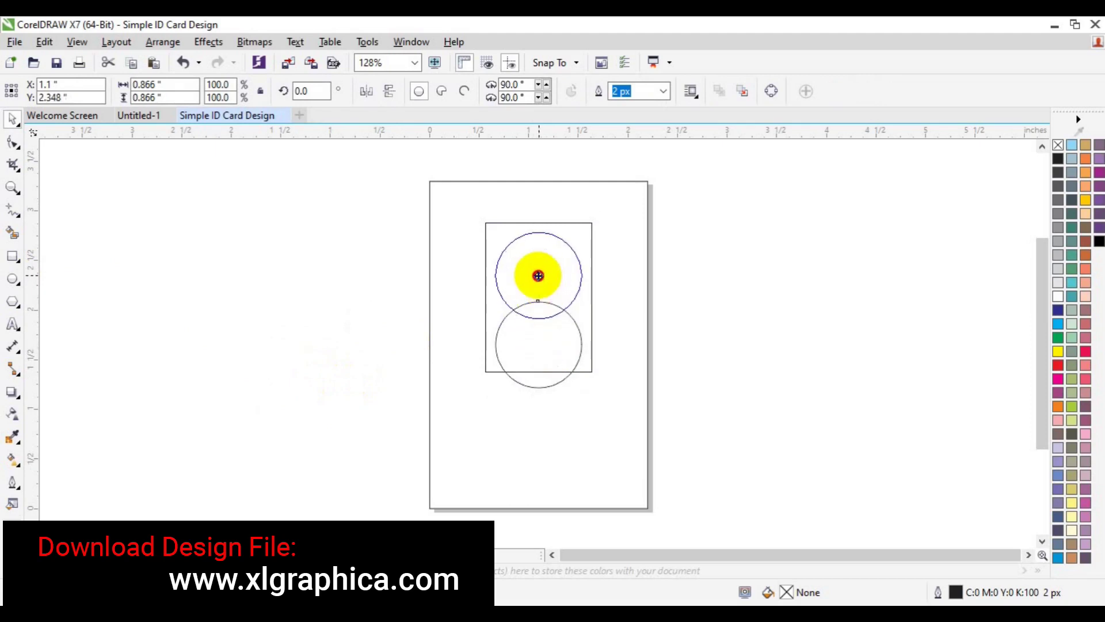
{"action": "left_click_drag", "start_coordinate": [538, 276], "coordinate": [538, 276]}
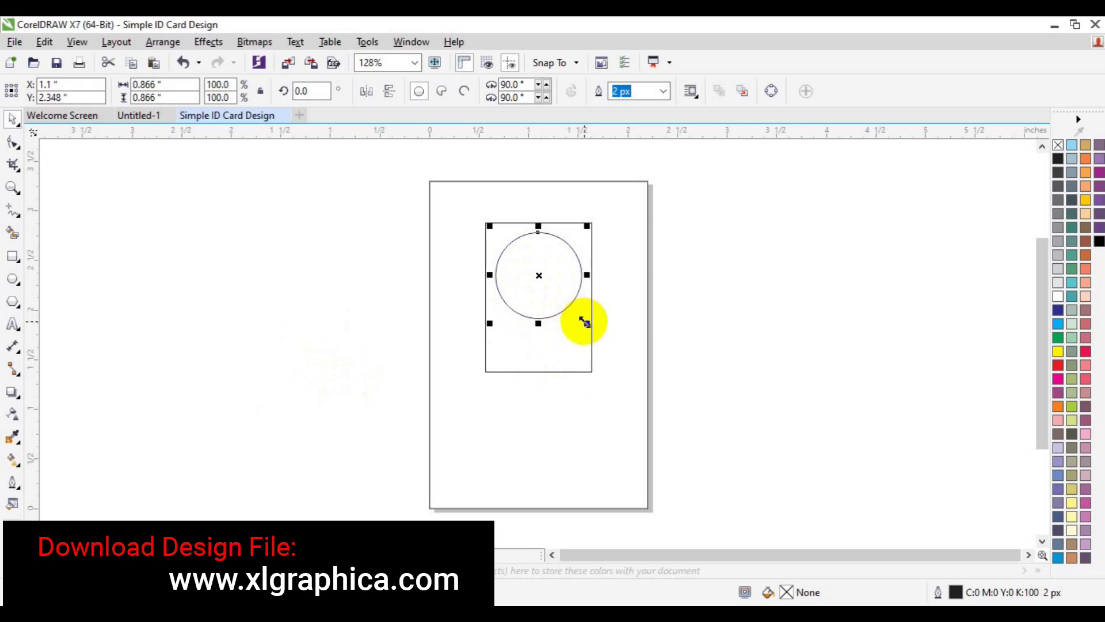
{"action": "left_click_drag", "start_coordinate": [584, 323], "coordinate": [580, 321]}
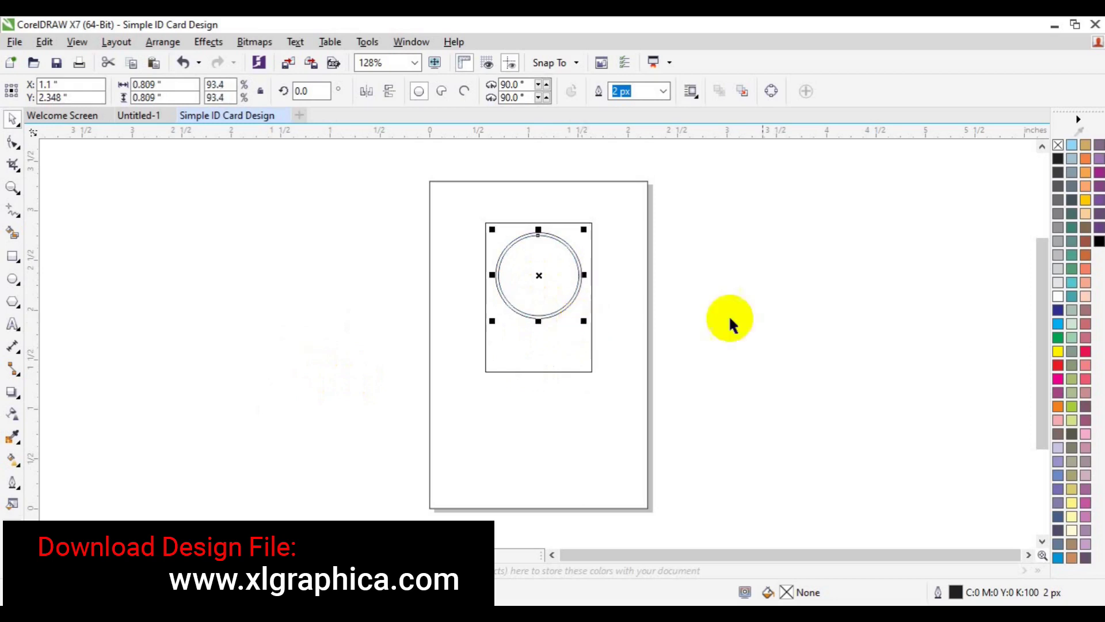
{"action": "left_click", "coordinate": [588, 361]}
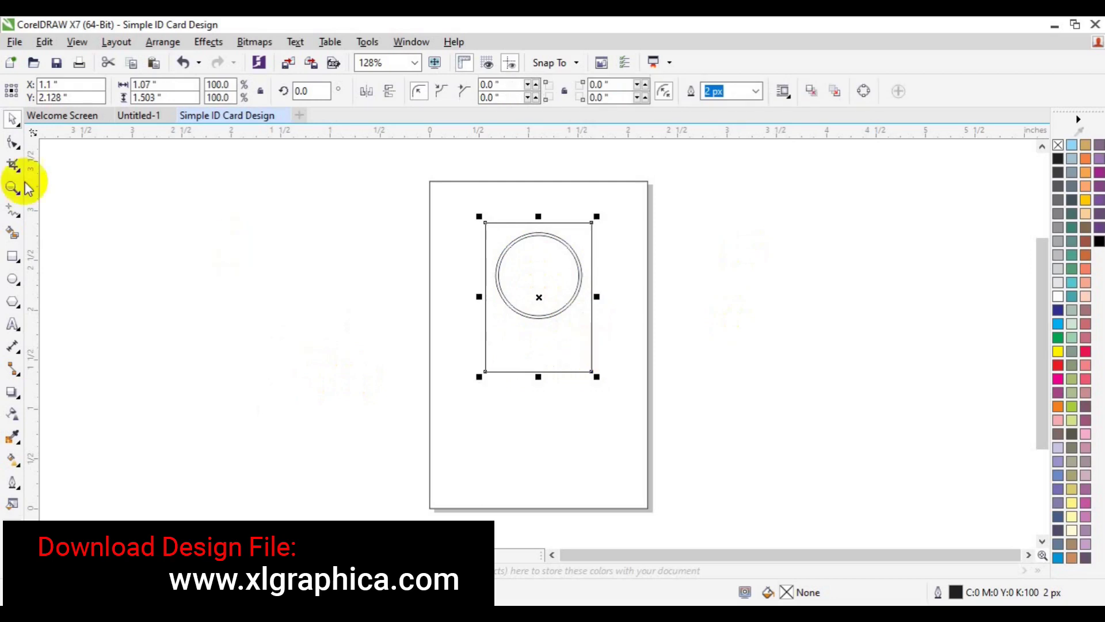
Step: Round all the rectangle's corners by 0.535 inch into a capsule
{"action": "left_click", "coordinate": [13, 144]}
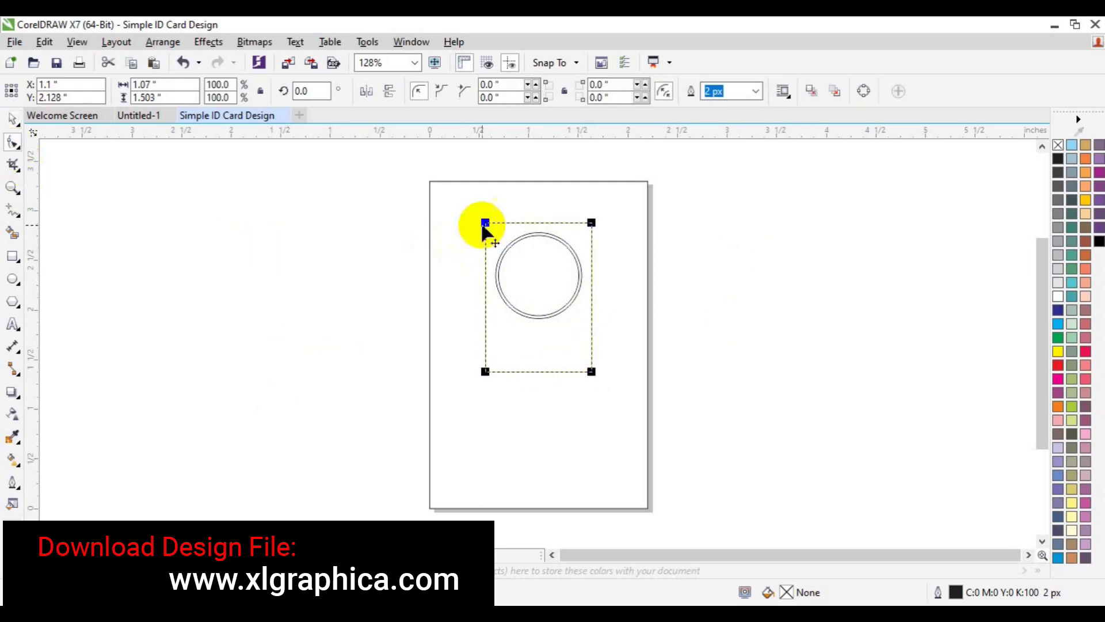
{"action": "left_click_drag", "start_coordinate": [485, 224], "coordinate": [488, 293]}
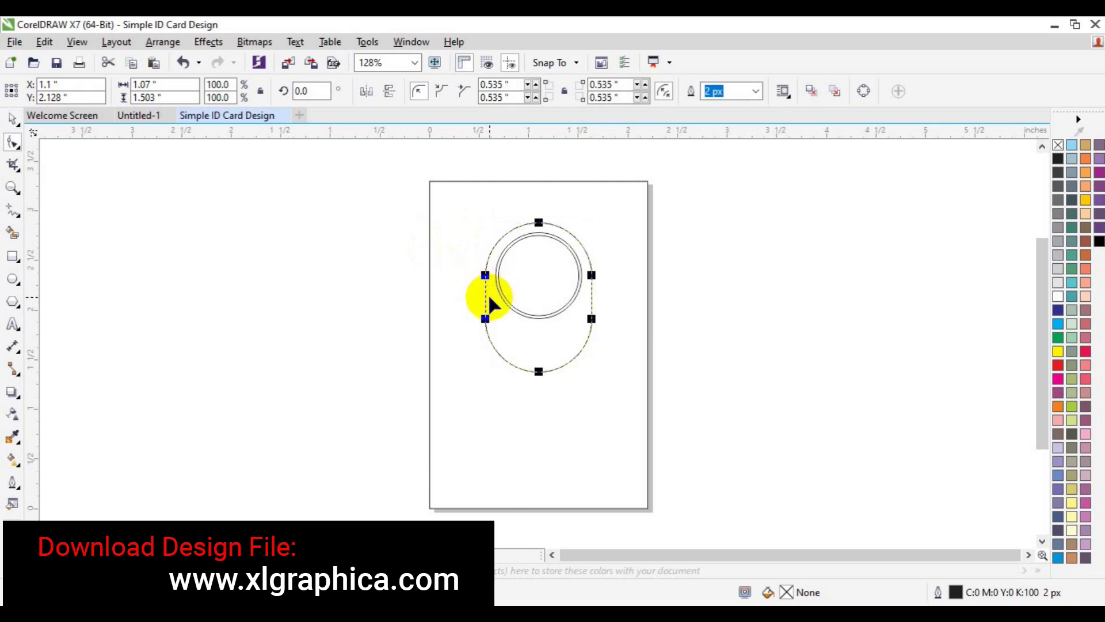
{"action": "key", "text": "space"}
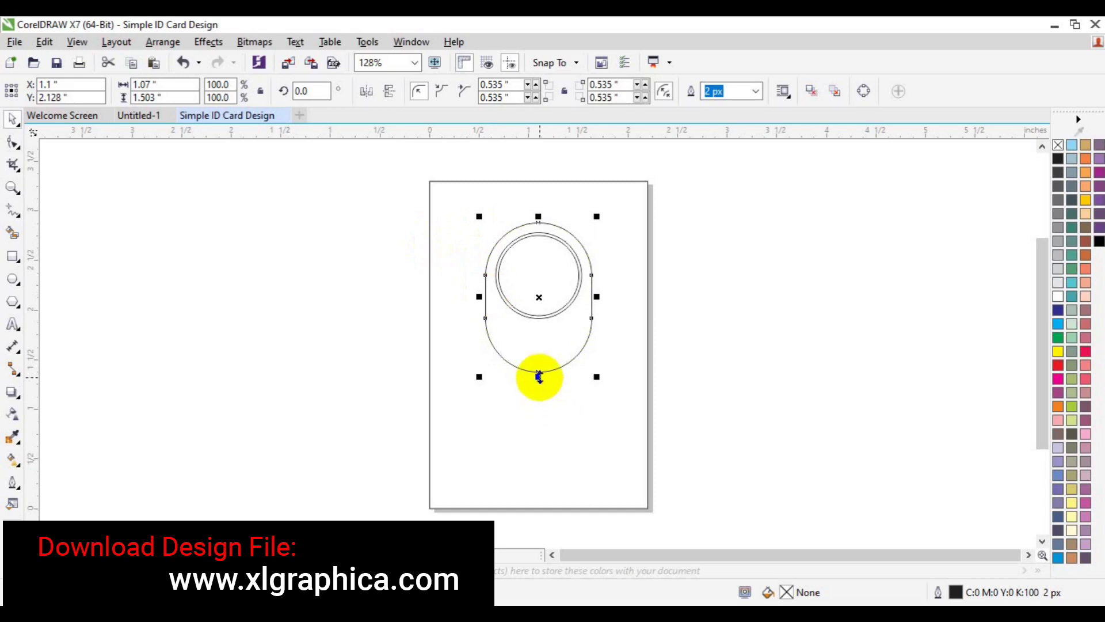
Step: Select the circles, capsule and card frame together to check them, then deselect
{"action": "left_click", "coordinate": [792, 364]}
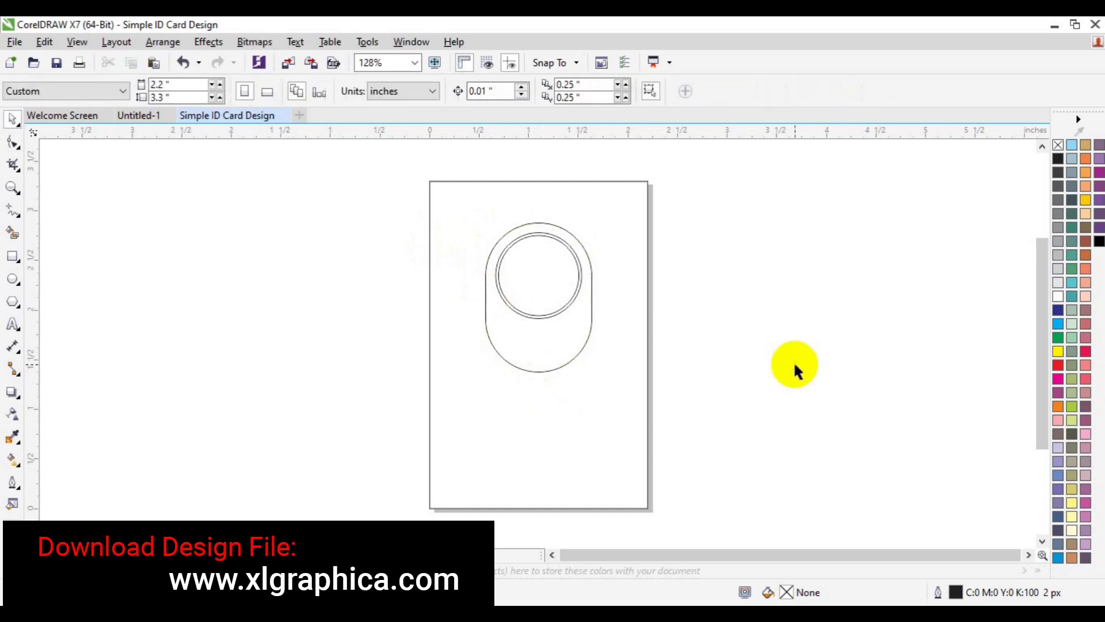
{"action": "left_click_drag", "start_coordinate": [494, 163], "coordinate": [586, 334]}
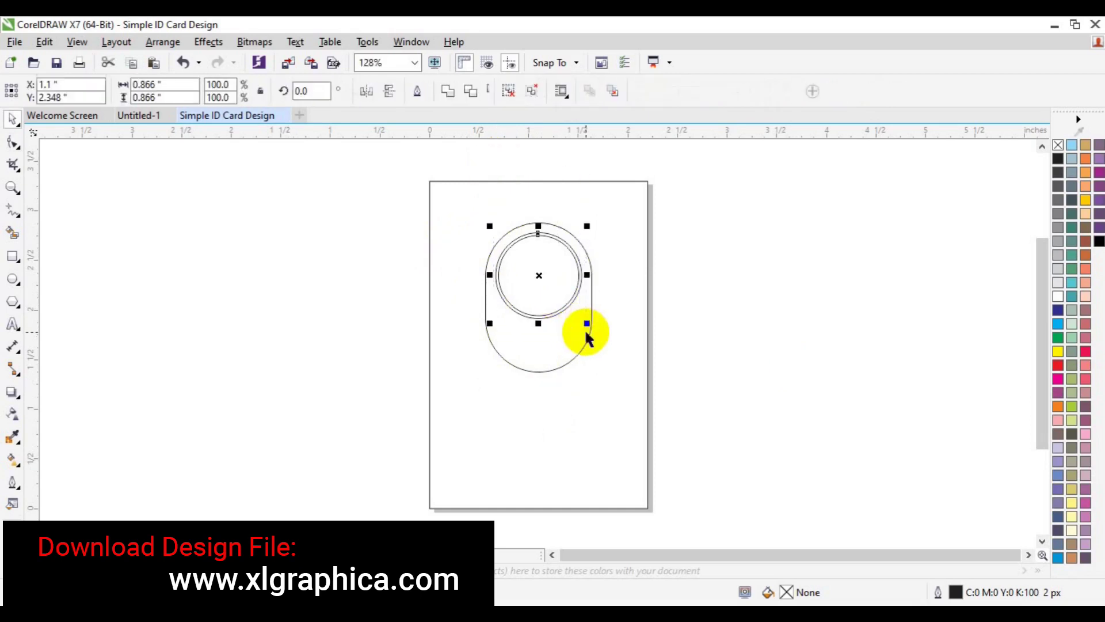
{"action": "left_click", "coordinate": [585, 344], "text": "shift"}
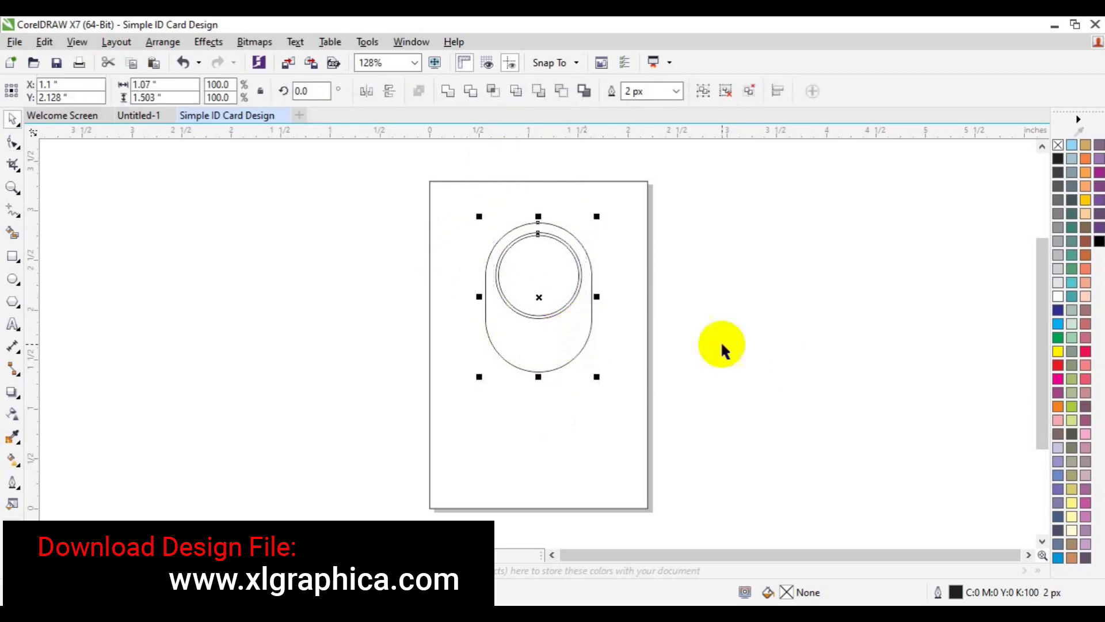
{"action": "left_click", "coordinate": [721, 346]}
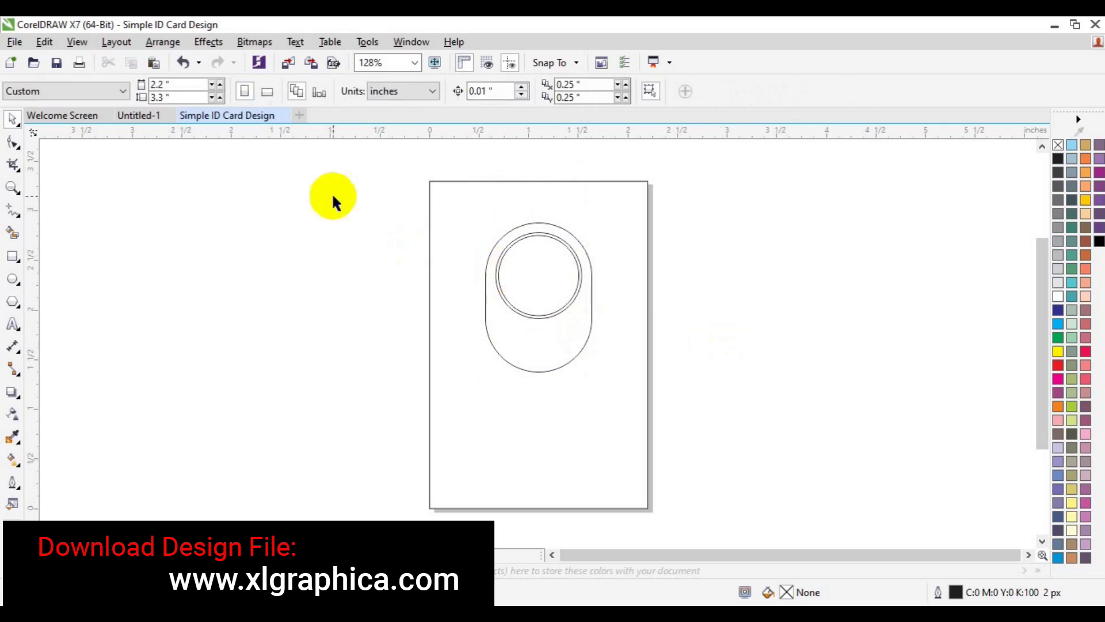
{"action": "left_click_drag", "start_coordinate": [313, 179], "coordinate": [659, 458]}
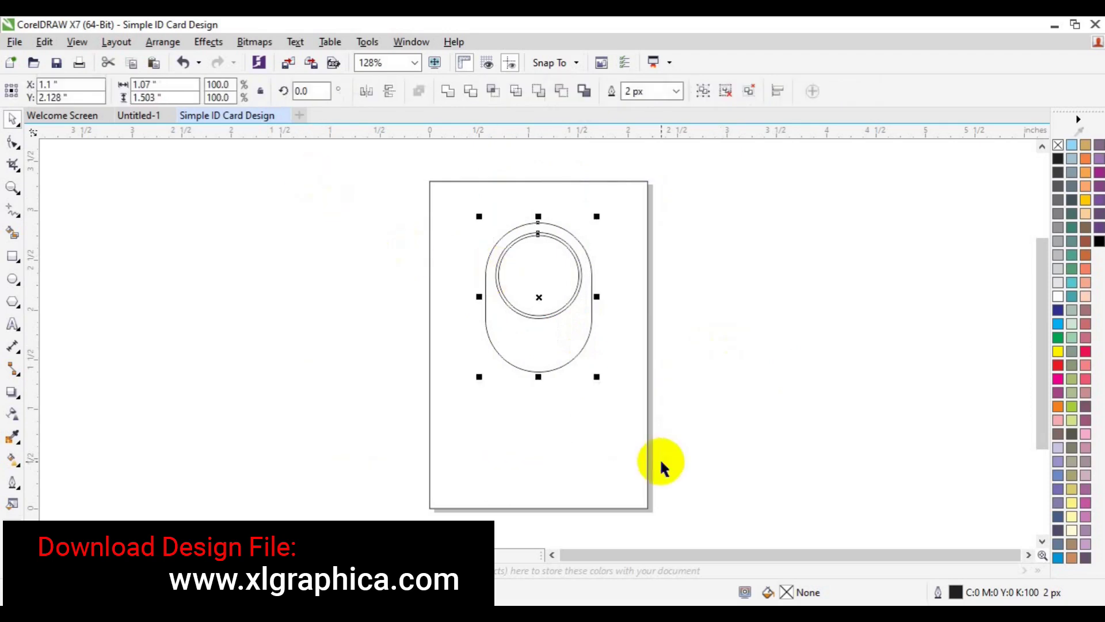
{"action": "left_click", "coordinate": [556, 454], "text": "shift"}
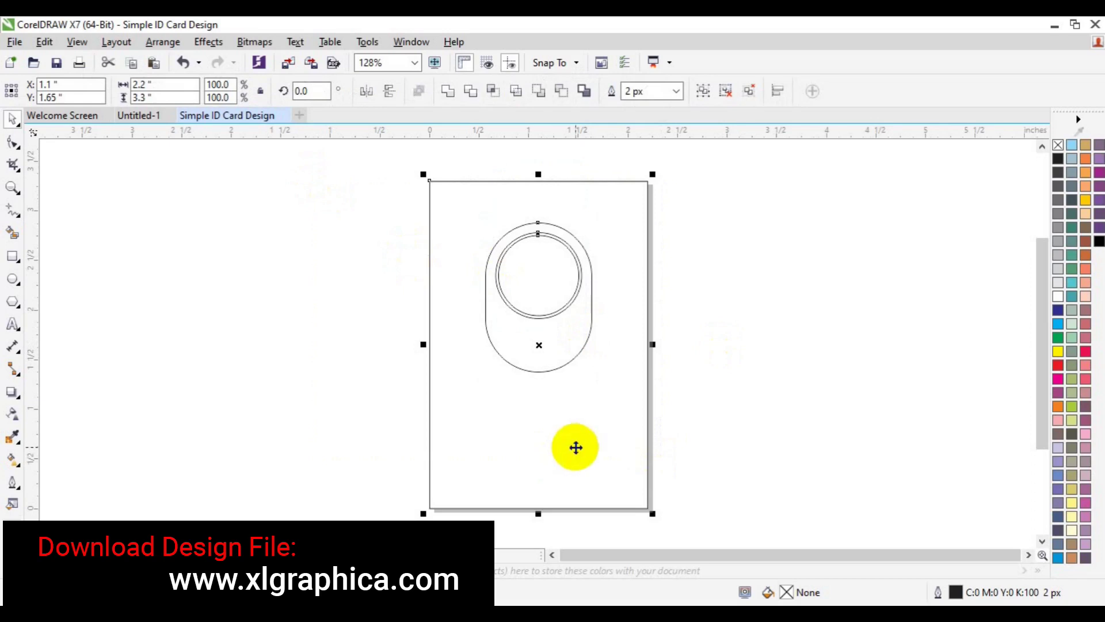
{"action": "left_click", "coordinate": [609, 454]}
{"action": "left_click", "coordinate": [124, 347]}
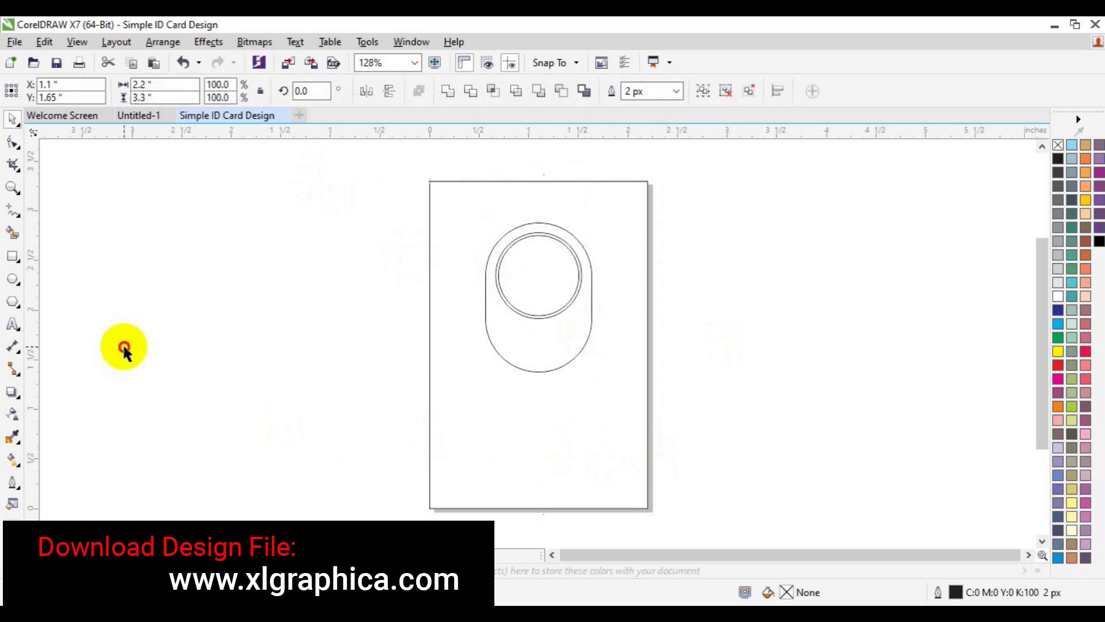
Step: Draw a pen arc from the card's left edge curving into the capsule's left side
{"action": "left_click", "coordinate": [18, 215]}
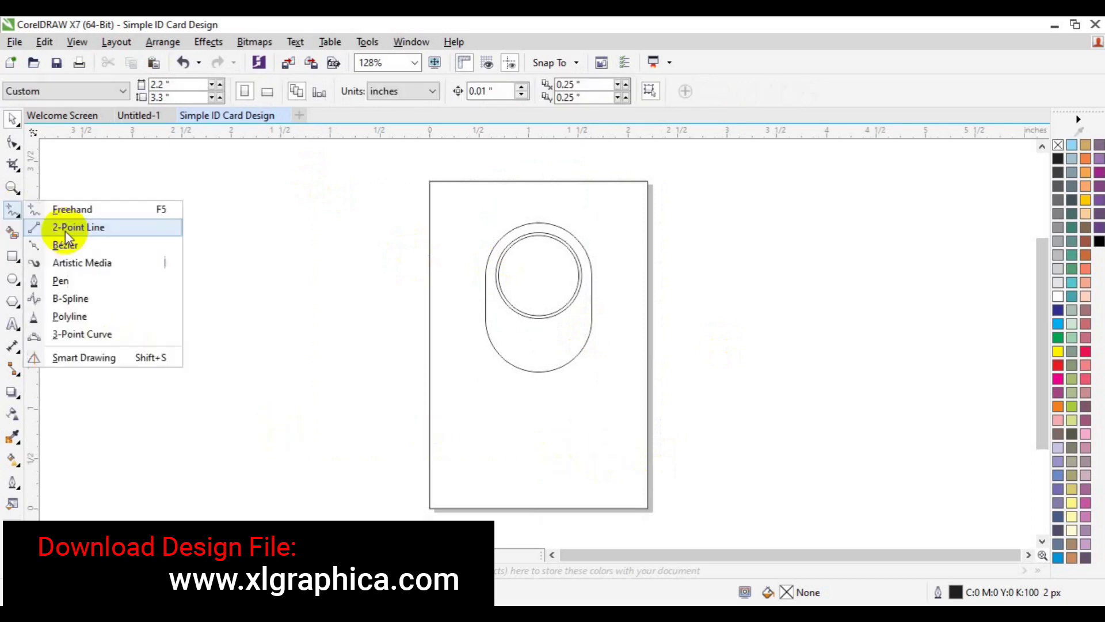
{"action": "left_click", "coordinate": [89, 278]}
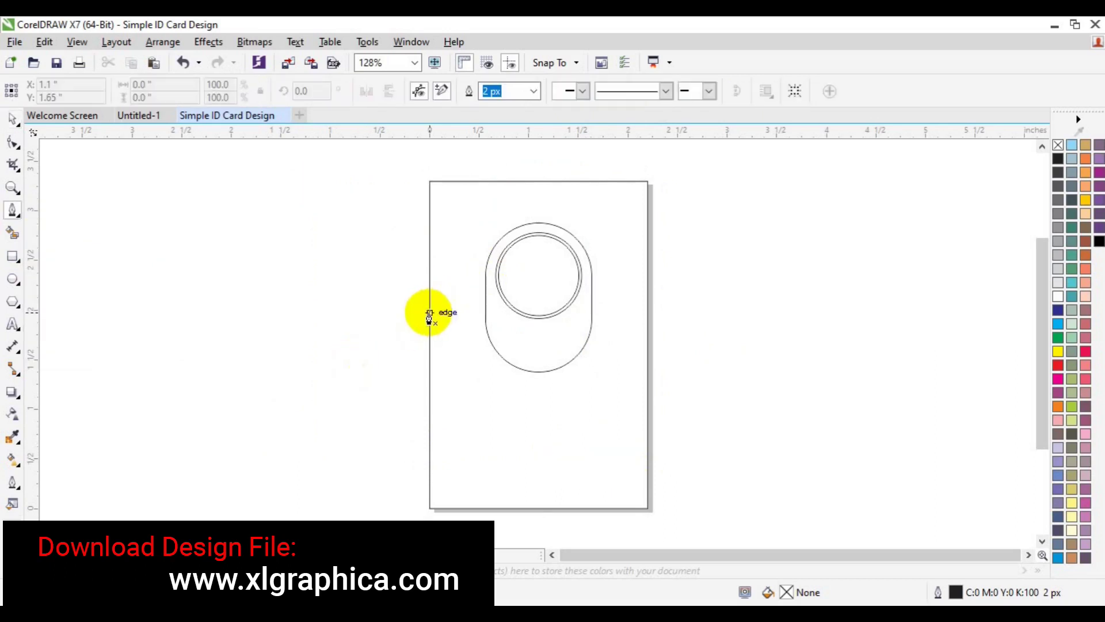
{"action": "left_click", "coordinate": [429, 314]}
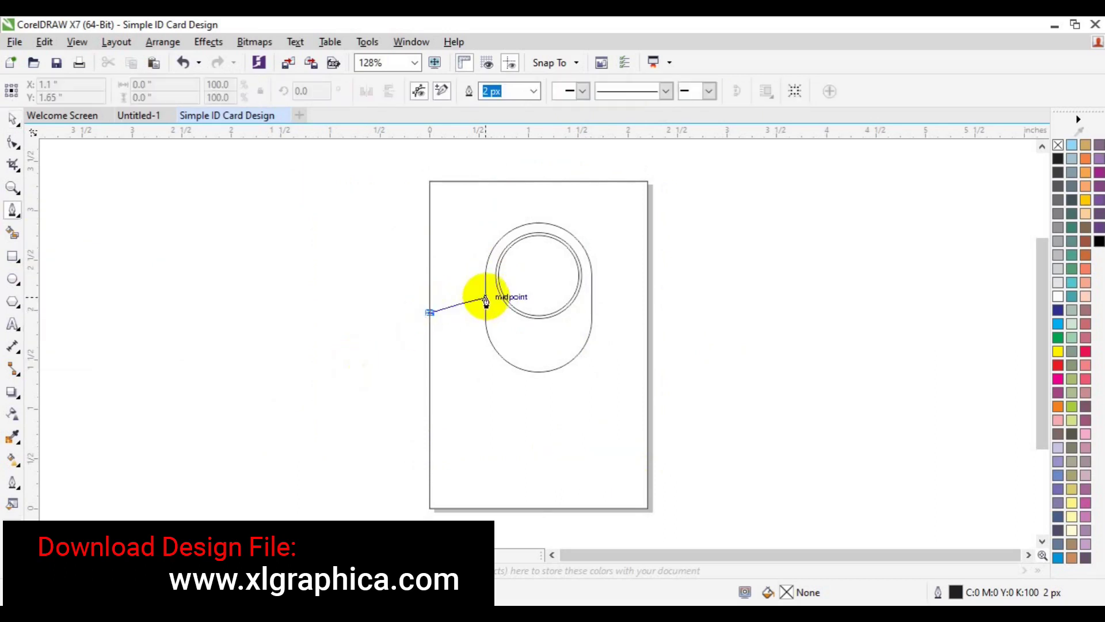
{"action": "left_click_drag", "start_coordinate": [485, 299], "coordinate": [505, 267]}
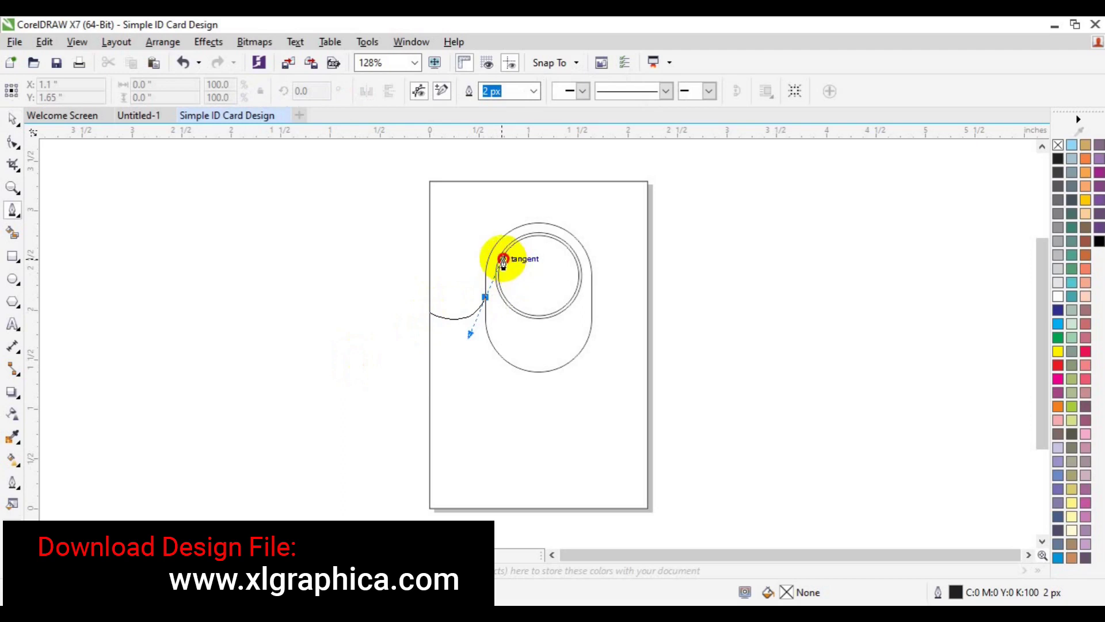
{"action": "left_click_drag", "start_coordinate": [503, 262], "coordinate": [499, 258]}
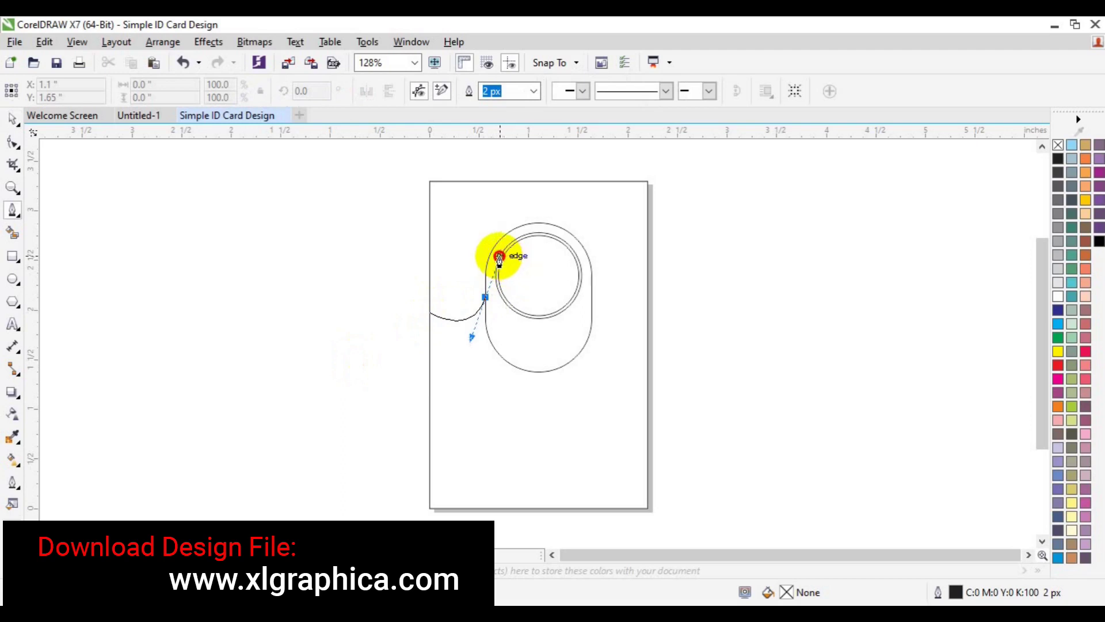
{"action": "left_click_drag", "start_coordinate": [499, 259], "coordinate": [500, 257]}
{"action": "key", "text": "Escape"}
{"action": "key", "text": "space"}
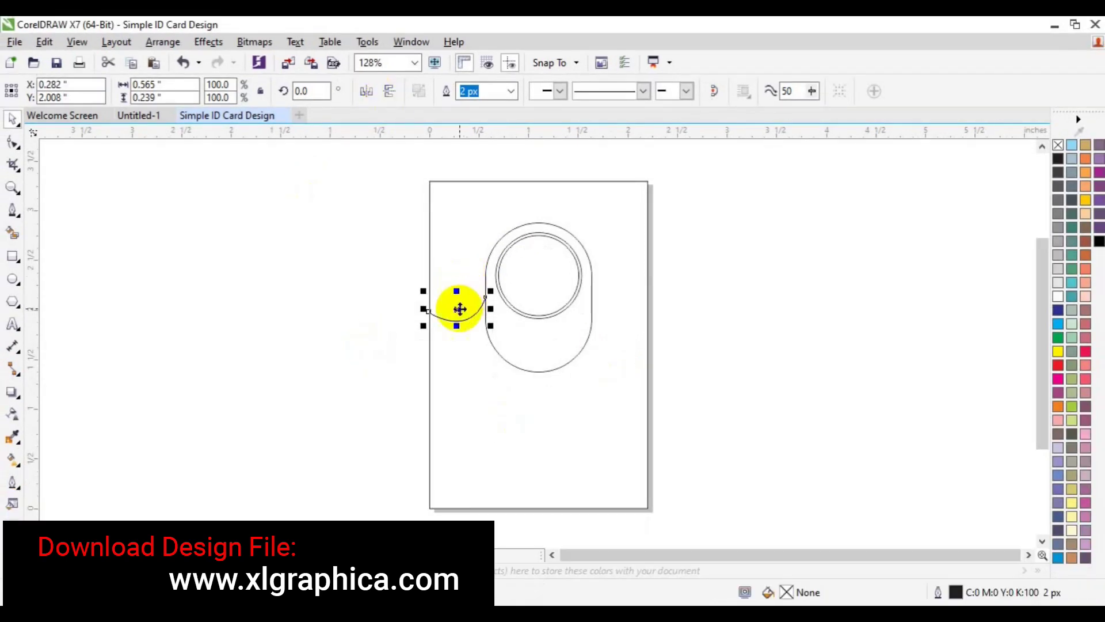
Step: Align a copy of the arc to the card's right edge and mirror it horizontally
{"action": "left_click", "coordinate": [620, 392], "text": "shift"}
{"action": "key", "text": "r"}
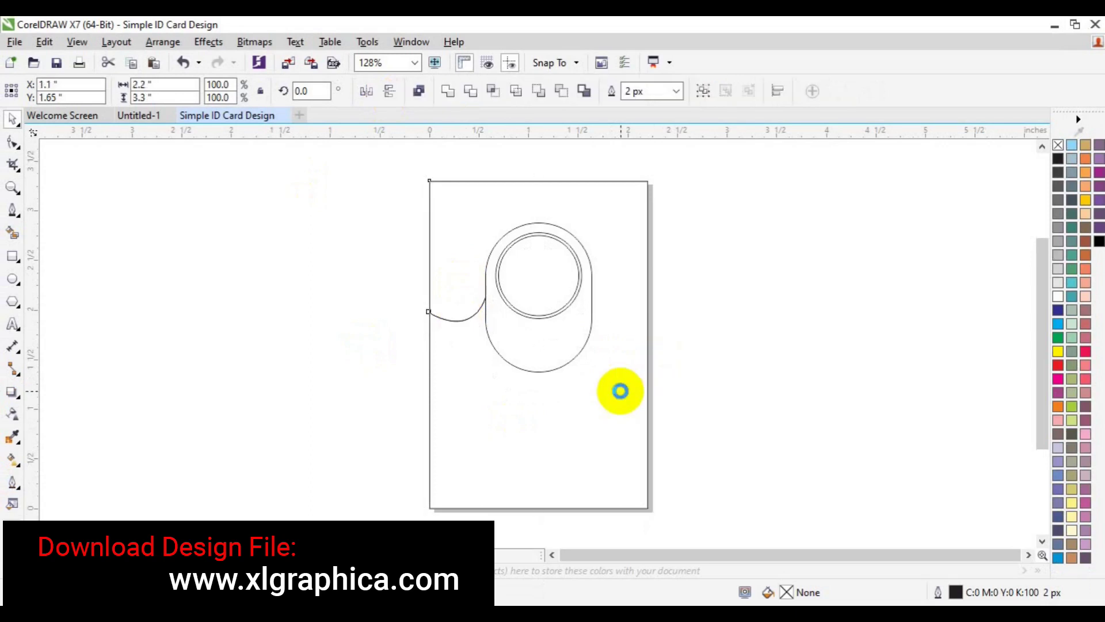
{"action": "left_click", "coordinate": [780, 355]}
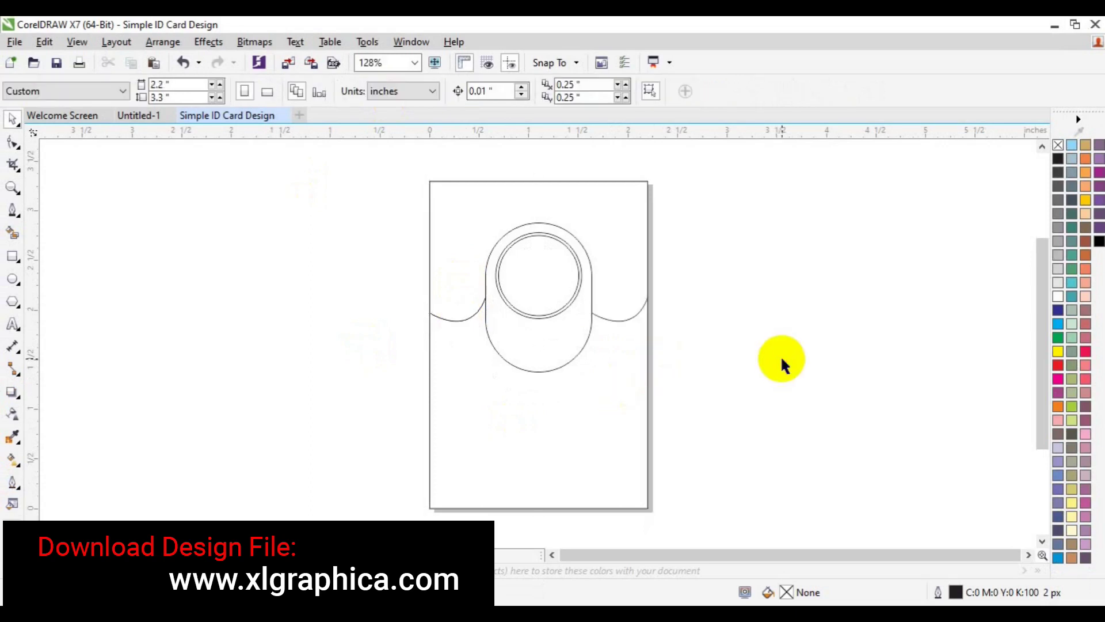
{"action": "left_click", "coordinate": [620, 320]}
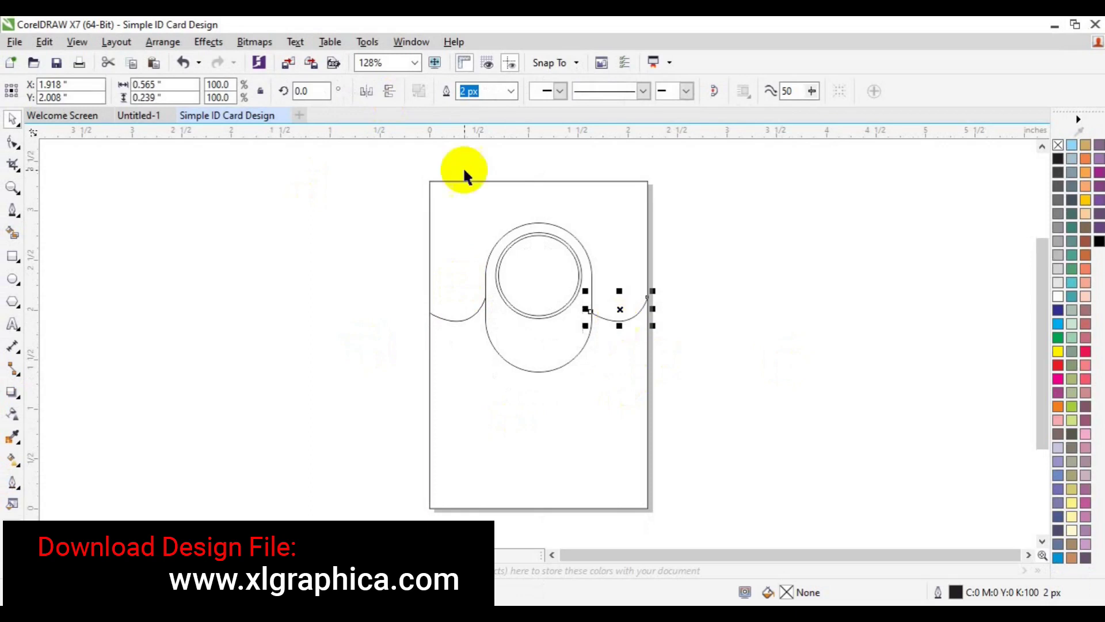
{"action": "left_click", "coordinate": [387, 97]}
{"action": "left_click", "coordinate": [373, 98]}
{"action": "left_click", "coordinate": [387, 96]}
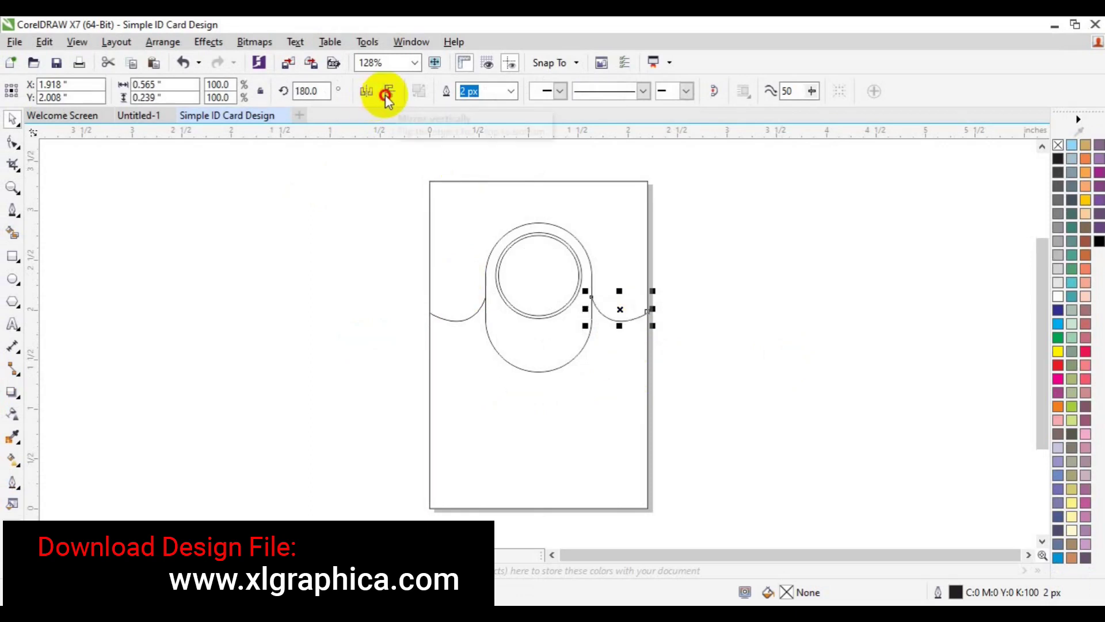
{"action": "left_click", "coordinate": [444, 316], "text": "shift"}
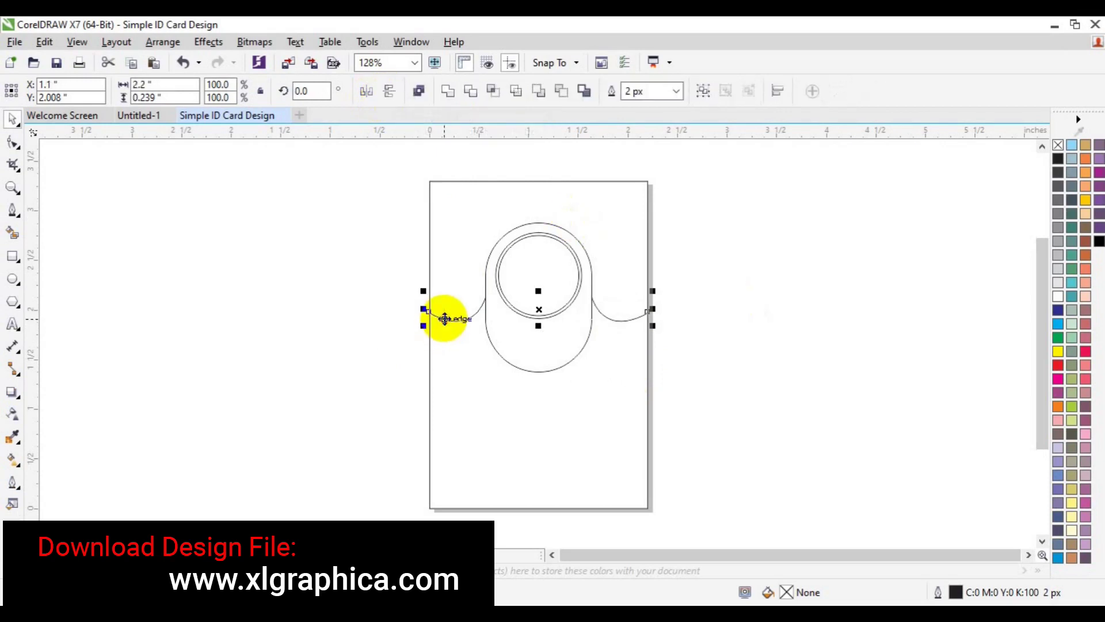
{"action": "left_click", "coordinate": [741, 325]}
Step: Ungroup the oval from the circles and leave a 1.005 × 1.411 inch scaled copy inside it
{"action": "left_click", "coordinate": [550, 369]}
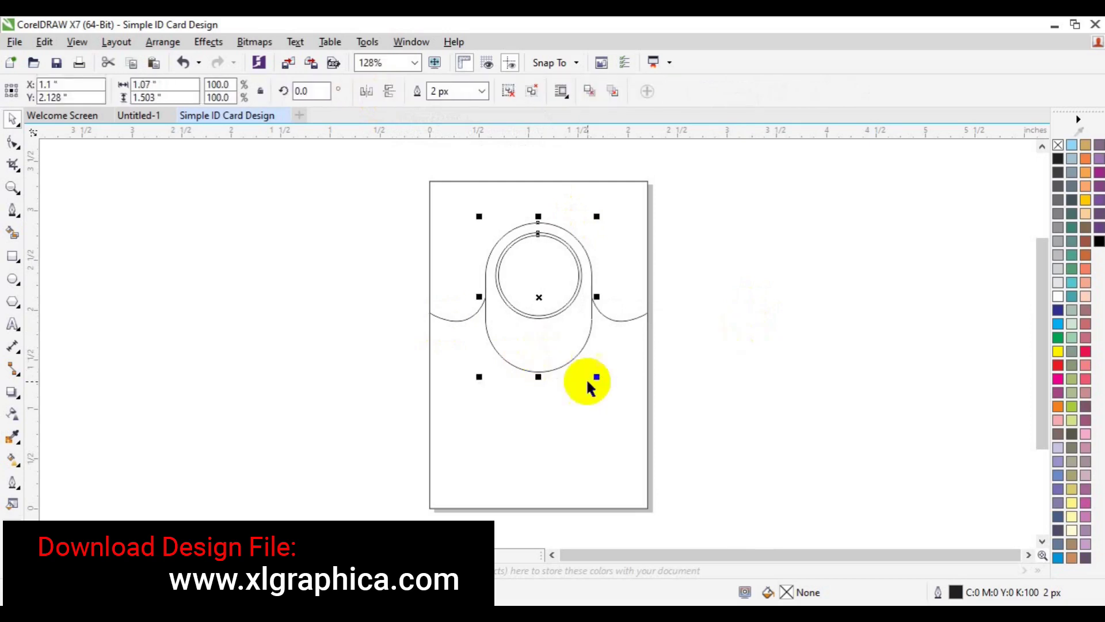
{"action": "left_click", "coordinate": [508, 91]}
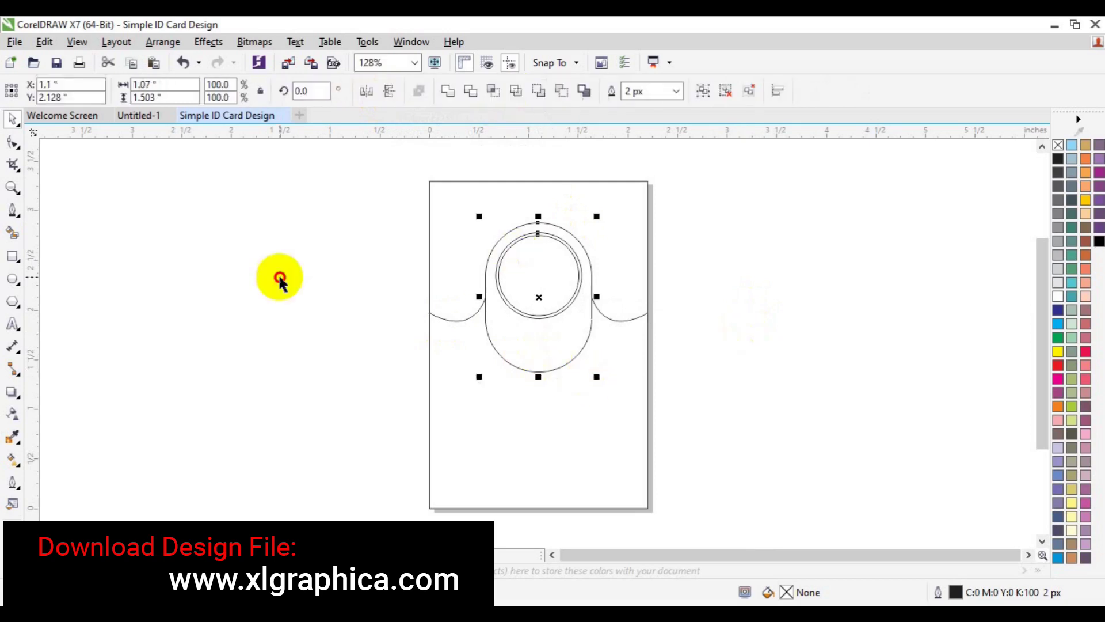
{"action": "left_click", "coordinate": [547, 364]}
{"action": "left_click", "coordinate": [547, 370]}
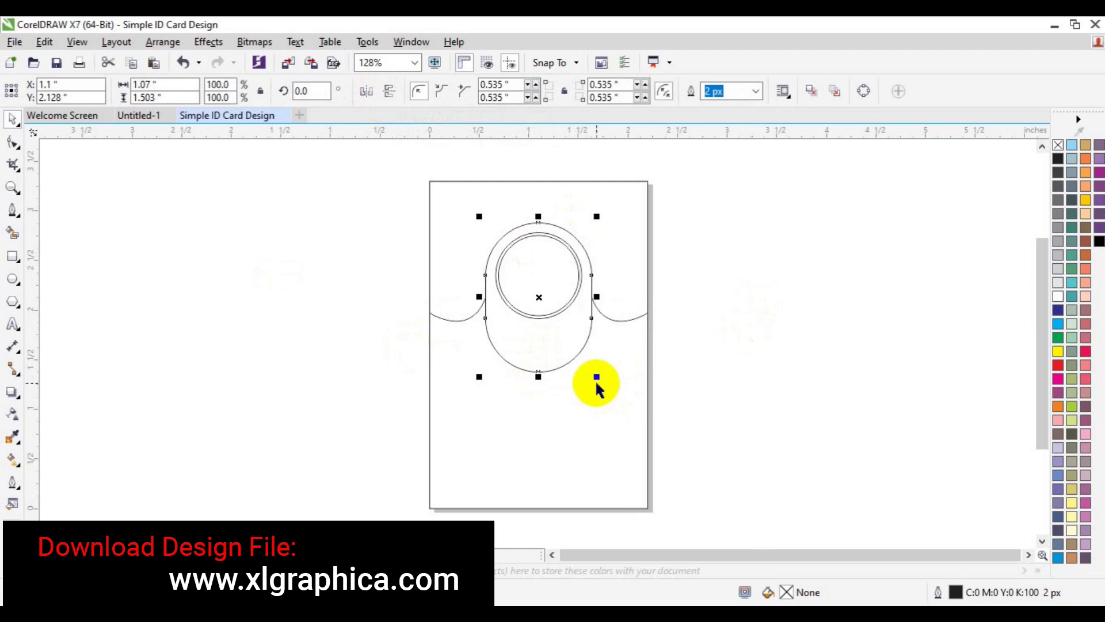
{"action": "left_click_drag", "start_coordinate": [595, 377], "coordinate": [592, 377]}
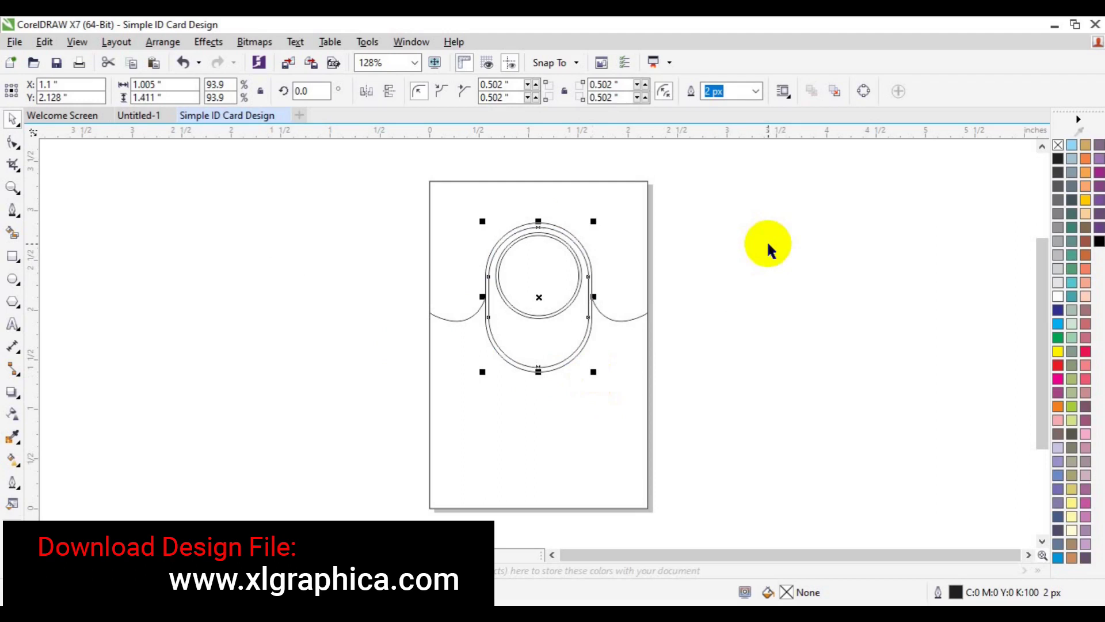
{"action": "left_click", "coordinate": [750, 451]}
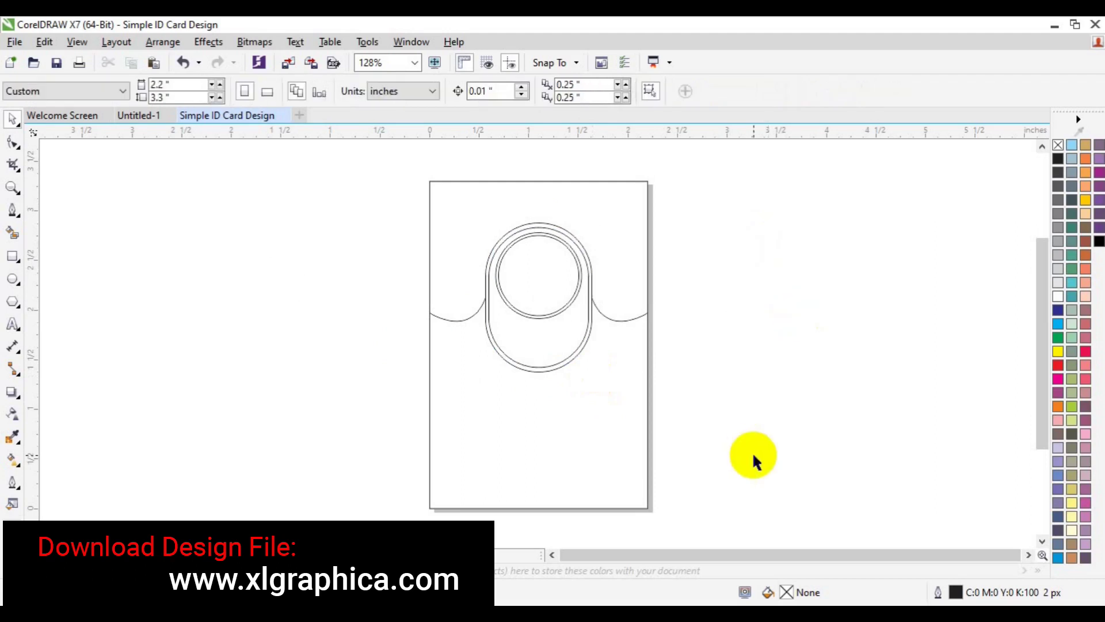
Step: Draw a circle over the card's bottom-left corner and add a slightly larger ring around it
{"action": "left_click", "coordinate": [12, 279]}
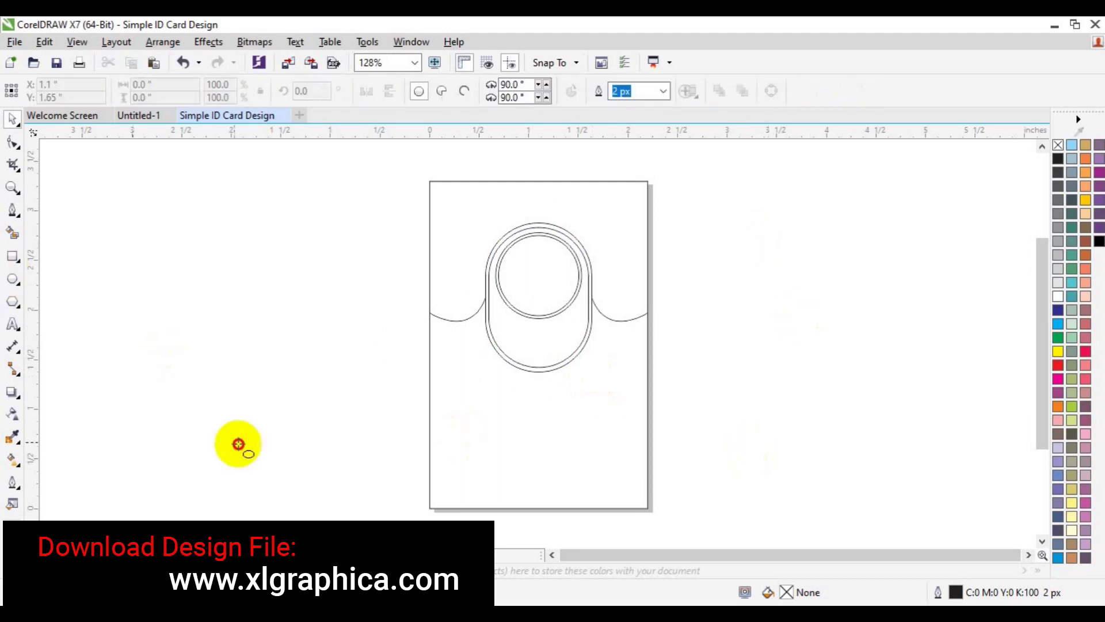
{"action": "left_click_drag", "start_coordinate": [390, 452], "coordinate": [478, 538]}
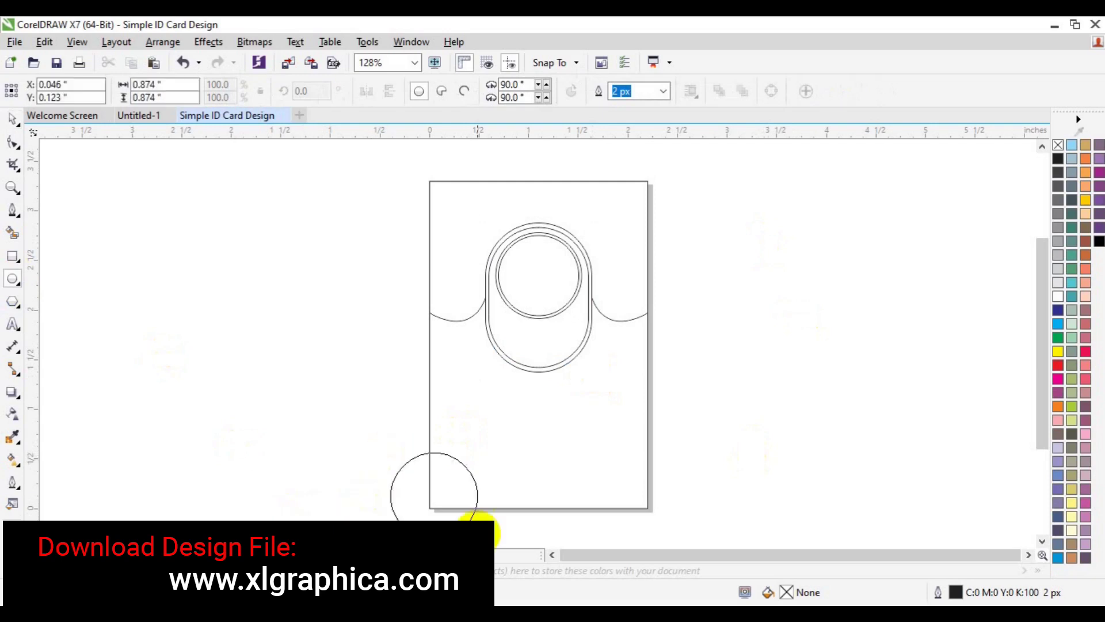
{"action": "key", "text": "space"}
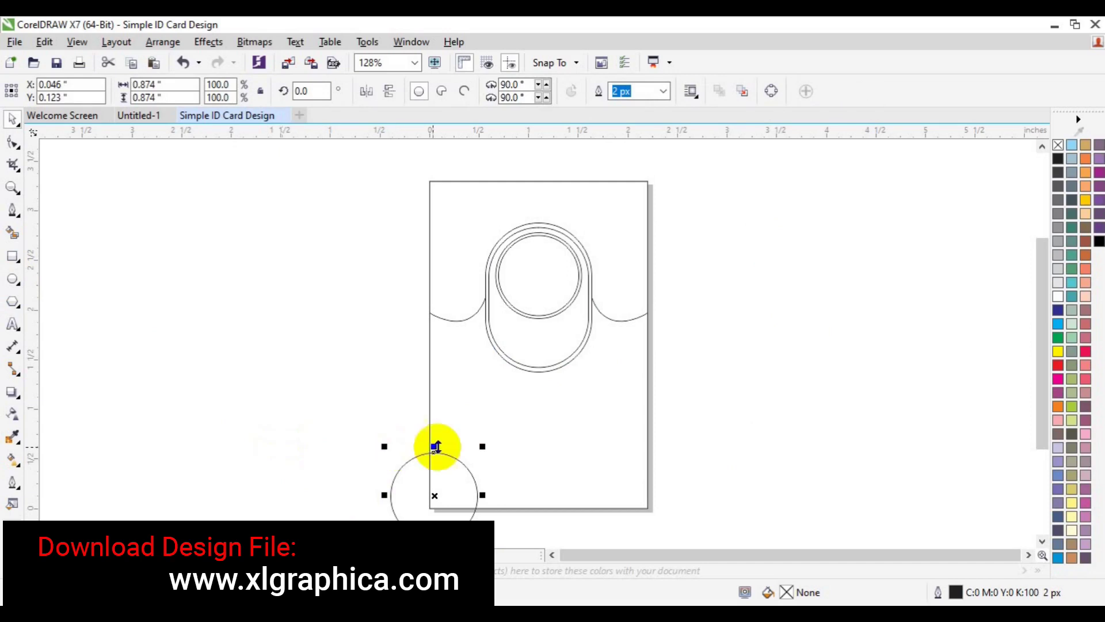
{"action": "left_click_drag", "start_coordinate": [481, 445], "coordinate": [491, 444]}
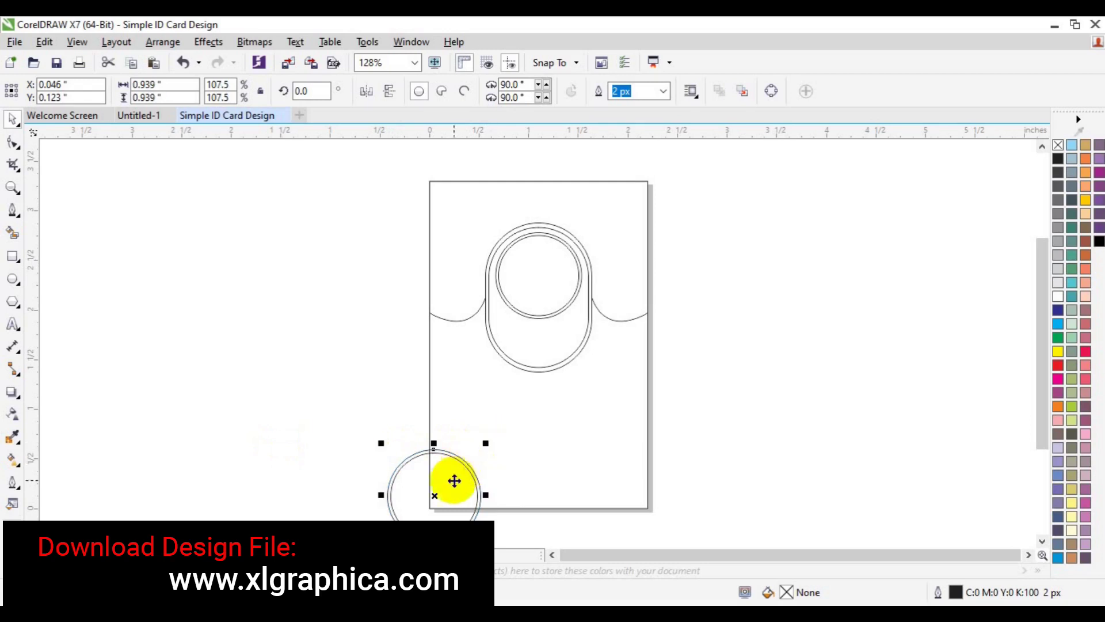
Step: Move a copy of the circle up above the rings
{"action": "left_click_drag", "start_coordinate": [455, 481], "coordinate": [443, 442]}
{"action": "left_click", "coordinate": [460, 512], "text": "shift"}
{"action": "key", "text": "ctrl+z"}
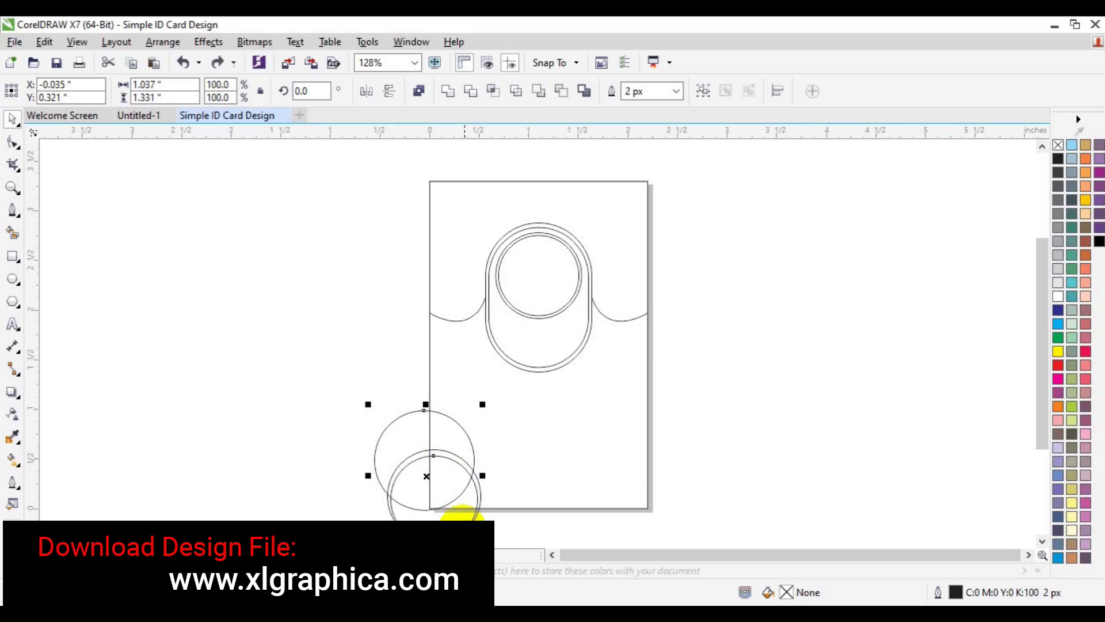
{"action": "key", "text": "ctrl+shift+z"}
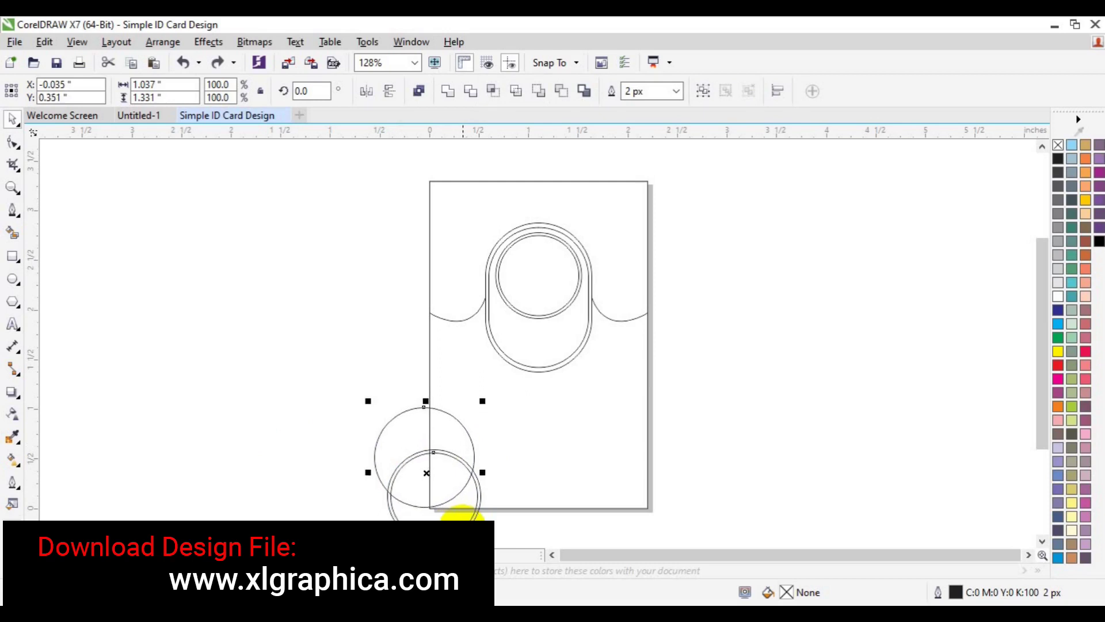
{"action": "key", "text": "ctrl+z"}
{"action": "key", "text": "ctrl+z"}
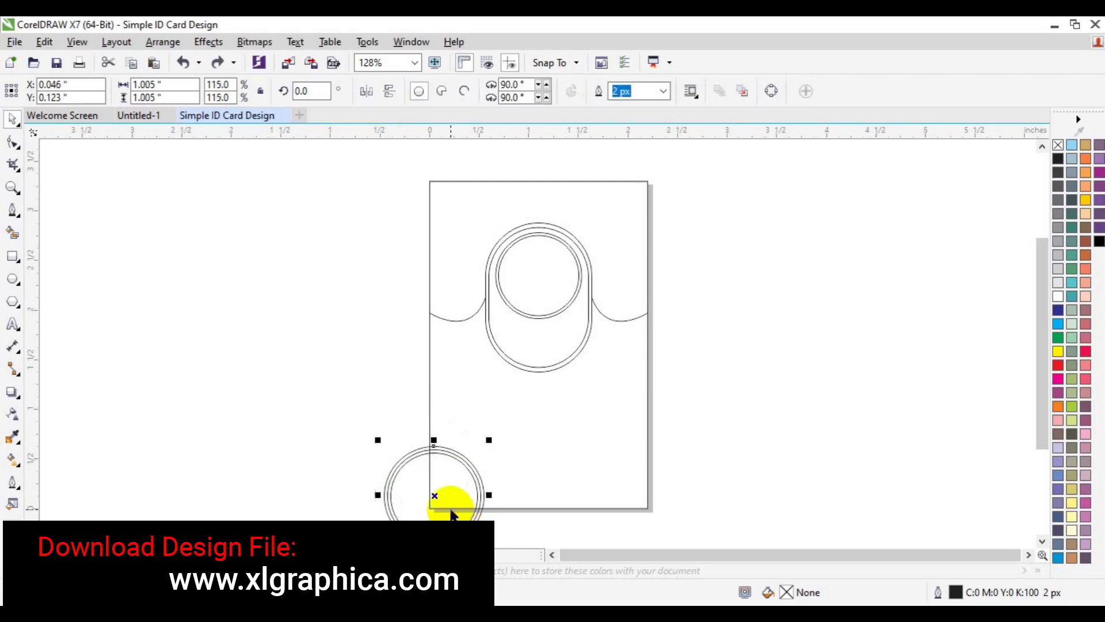
{"action": "left_click_drag", "start_coordinate": [436, 495], "coordinate": [436, 451]}
Step: Rotate the three circles about 35° and move them down onto the corner
{"action": "left_click_drag", "start_coordinate": [322, 344], "coordinate": [494, 511]}
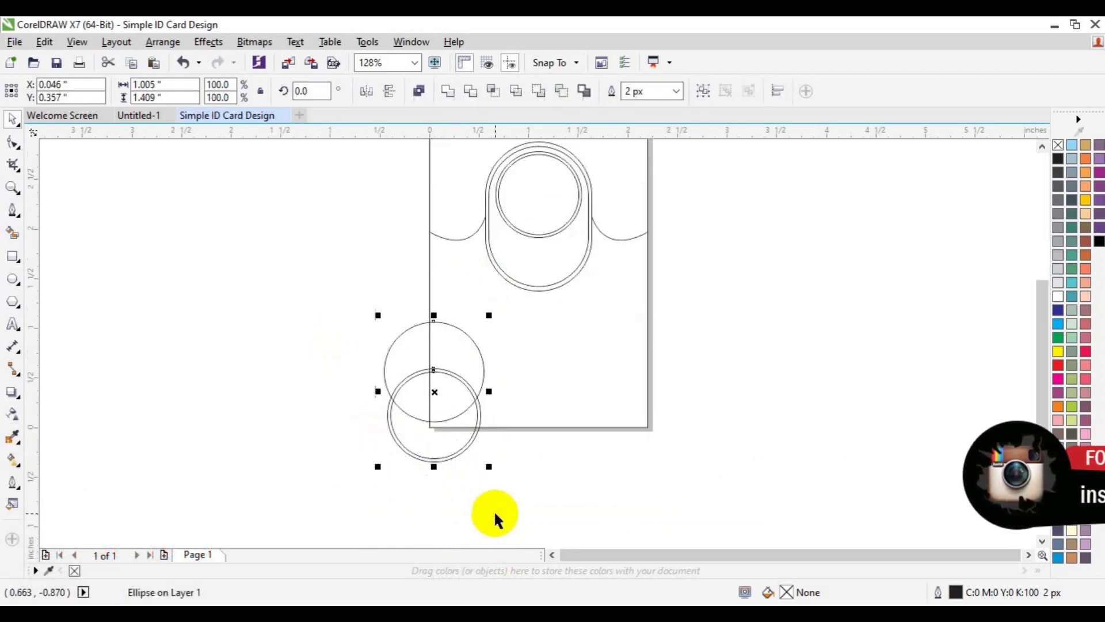
{"action": "left_click", "coordinate": [433, 391]}
{"action": "left_click_drag", "start_coordinate": [489, 467], "coordinate": [537, 423]}
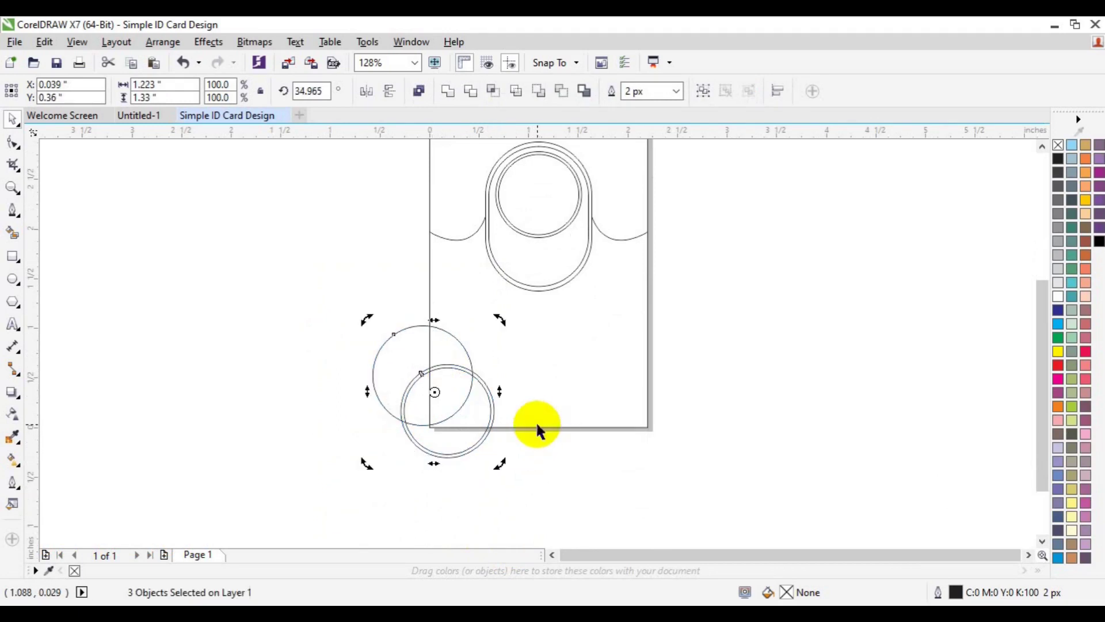
{"action": "key", "text": "F7"}
{"action": "left_click_drag", "start_coordinate": [433, 390], "coordinate": [432, 420]}
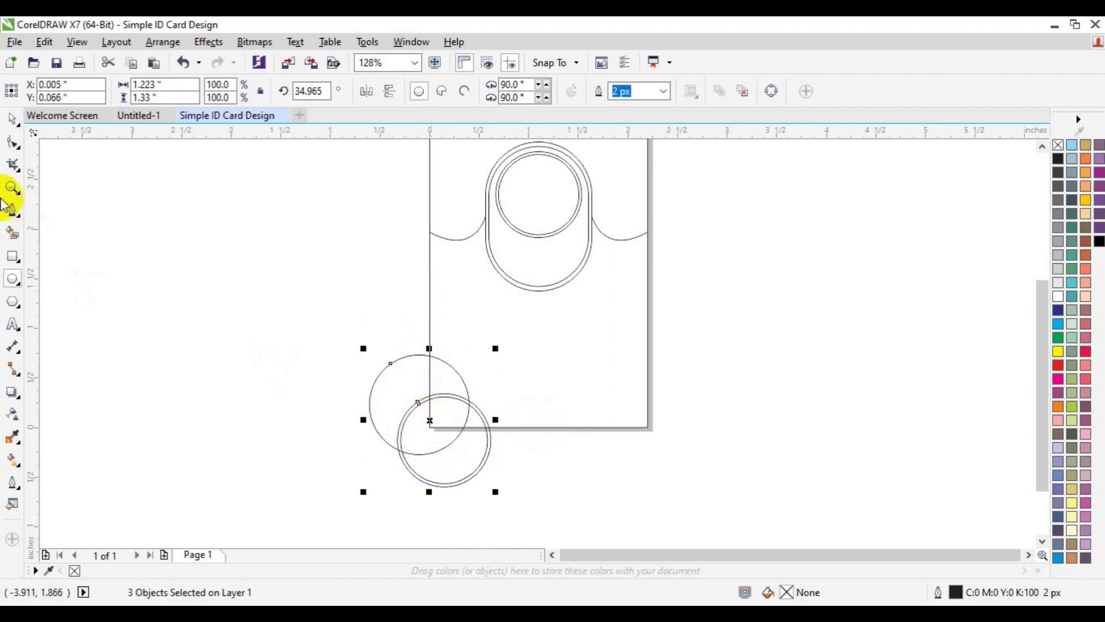
Step: Fill the corner overlap regions black, trim them, and delete the leftover circles
{"action": "left_click", "coordinate": [13, 236]}
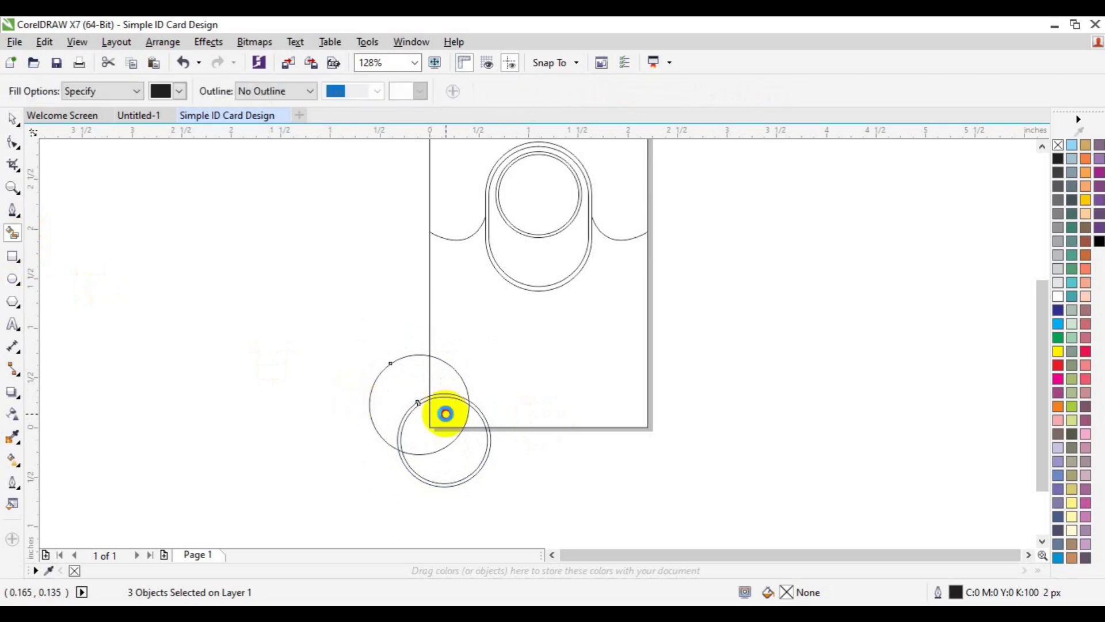
{"action": "left_click", "coordinate": [446, 413]}
{"action": "key", "text": "space"}
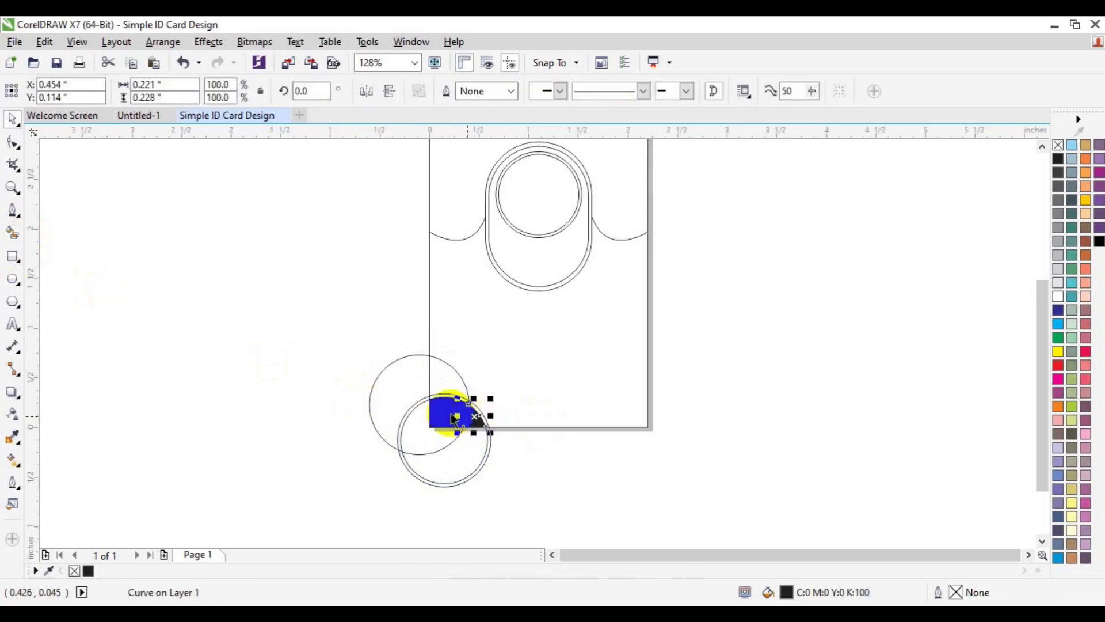
{"action": "left_click", "coordinate": [448, 397], "text": "shift"}
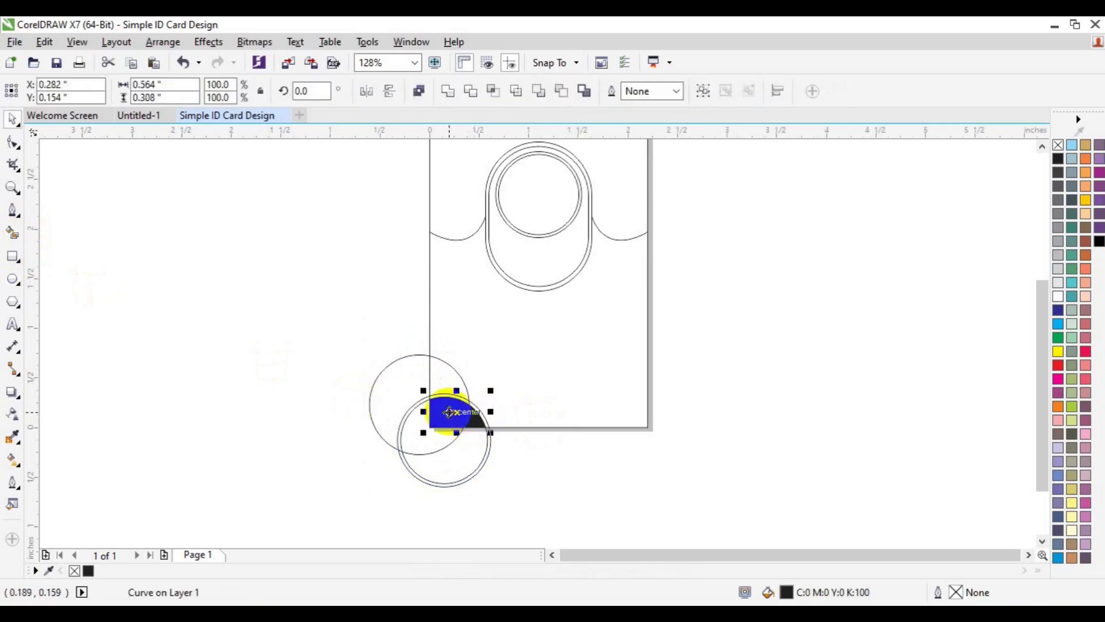
{"action": "left_click", "coordinate": [454, 95]}
{"action": "left_click", "coordinate": [13, 234]}
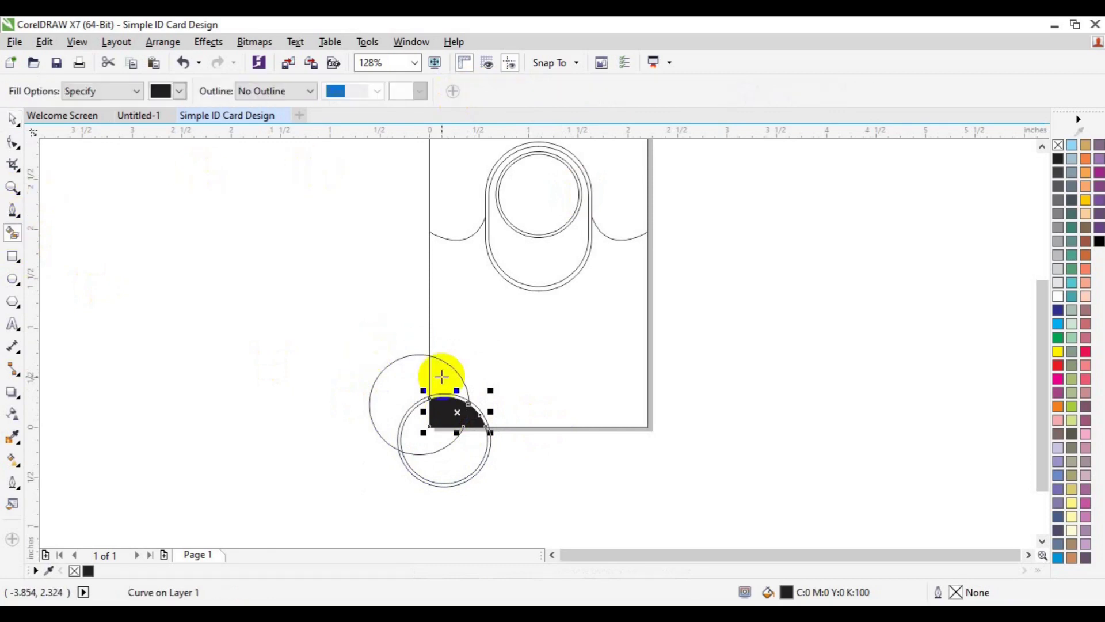
{"action": "left_click", "coordinate": [442, 376]}
{"action": "key", "text": "space"}
{"action": "left_click", "coordinate": [395, 428]}
{"action": "key", "text": "Delete"}
{"action": "left_click", "coordinate": [414, 450]}
{"action": "key", "text": "Delete"}
Step: Group the black corner shapes and align a duplicate to the card's bottom-right corner
{"action": "left_click_drag", "start_coordinate": [389, 306], "coordinate": [525, 458]}
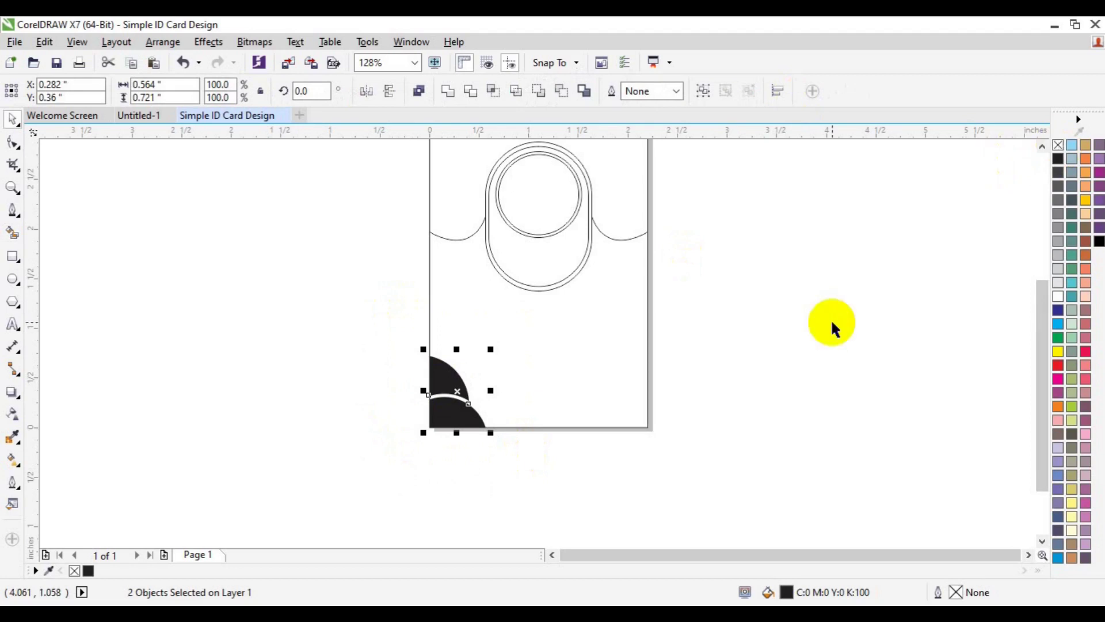
{"action": "key", "text": "ctrl+g"}
{"action": "key", "text": "ctrl+d"}
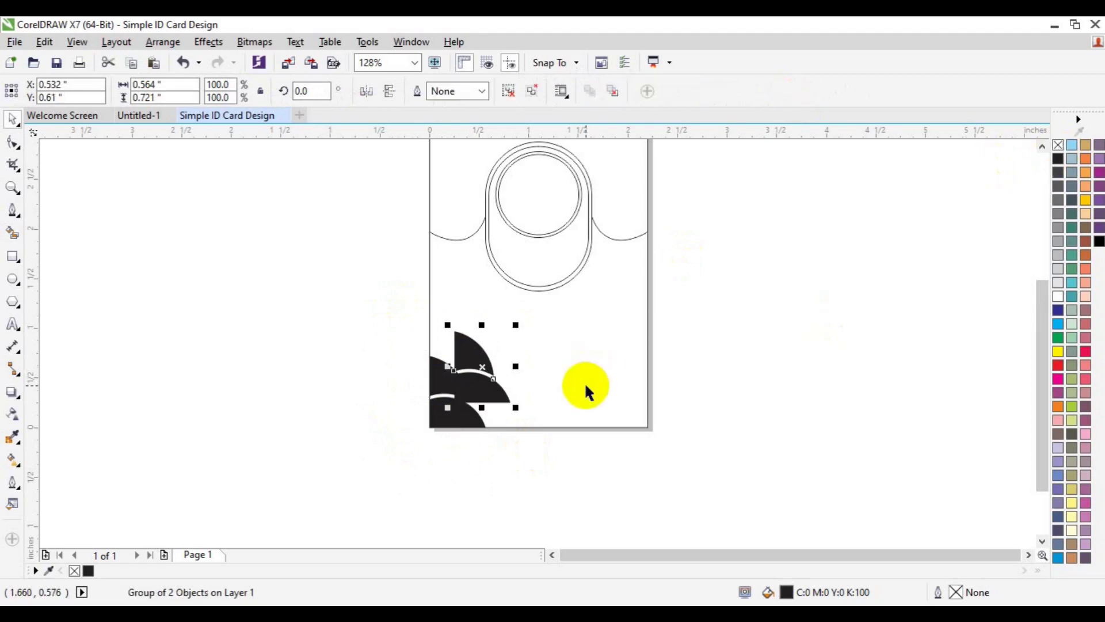
{"action": "left_click", "coordinate": [586, 383], "text": "shift"}
{"action": "key", "text": "b"}
{"action": "key", "text": "r"}
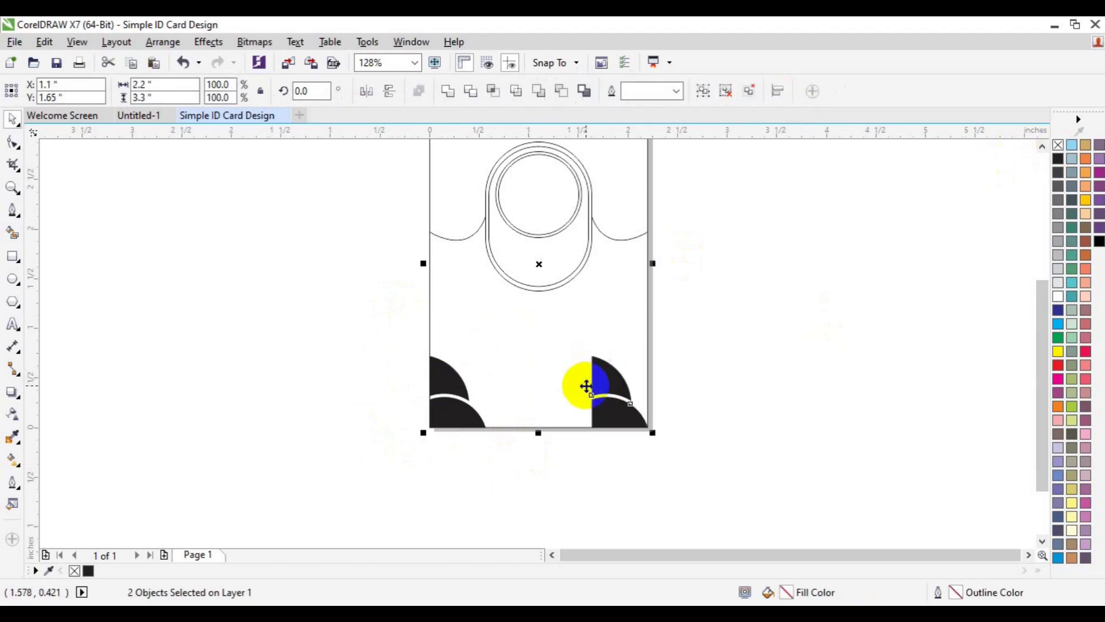
Step: Rotate the bottom-right copy 180° and flip it vertically to mirror the left corner
{"action": "left_click", "coordinate": [610, 412]}
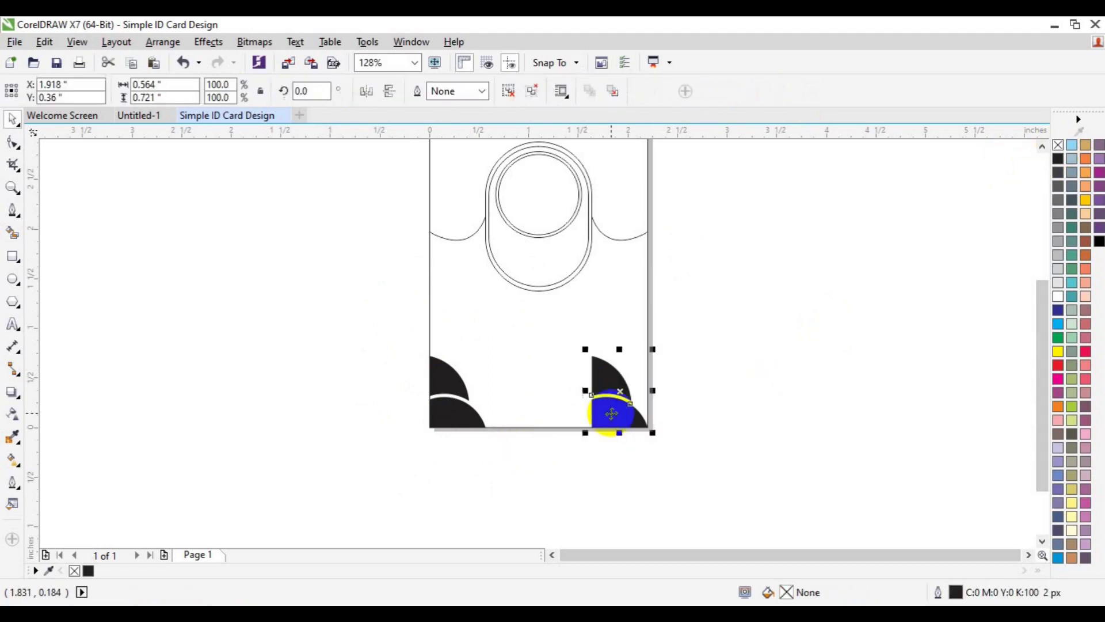
{"action": "left_click", "coordinate": [389, 92]}
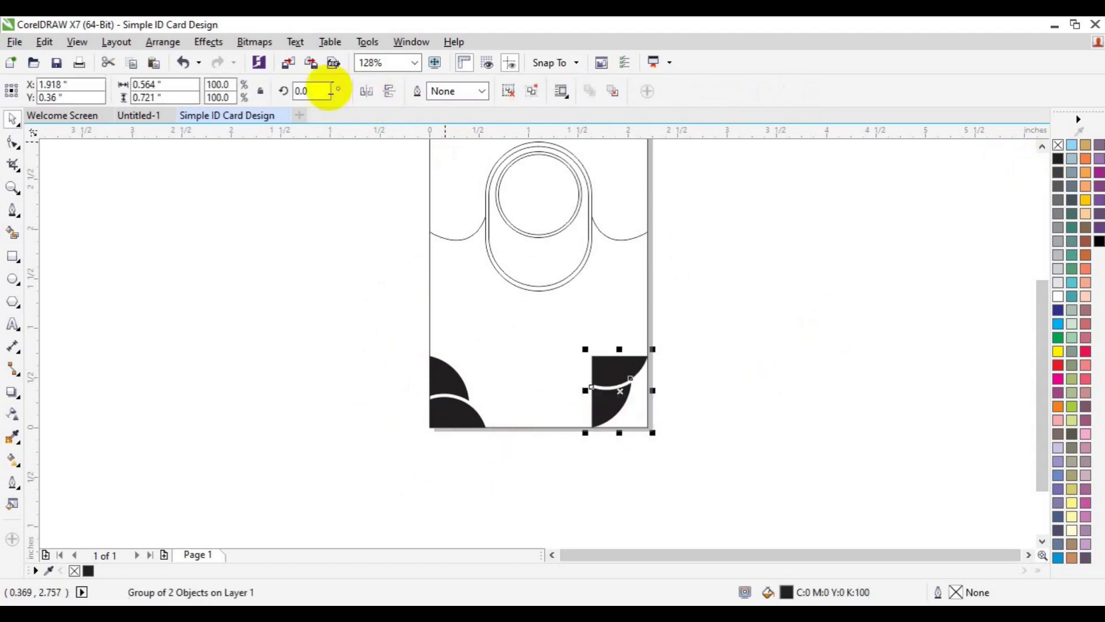
{"action": "left_click", "coordinate": [330, 91]}
{"action": "type", "text": "180"}
{"action": "key", "text": "Return"}
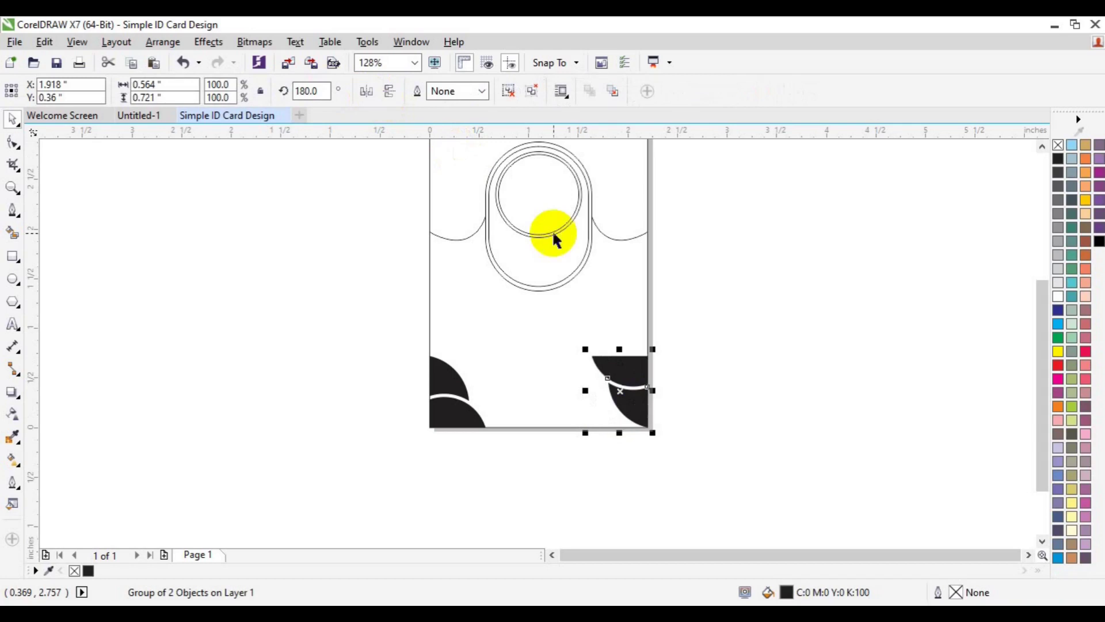
{"action": "left_click", "coordinate": [789, 380]}
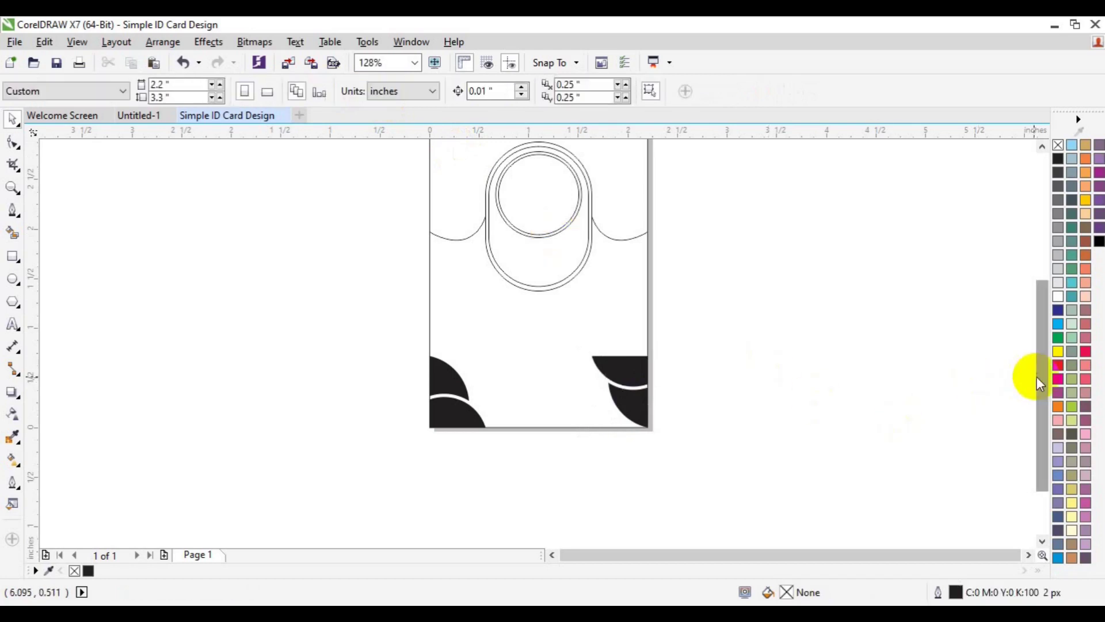
{"action": "left_click_drag", "start_coordinate": [1037, 376], "coordinate": [1027, 337]}
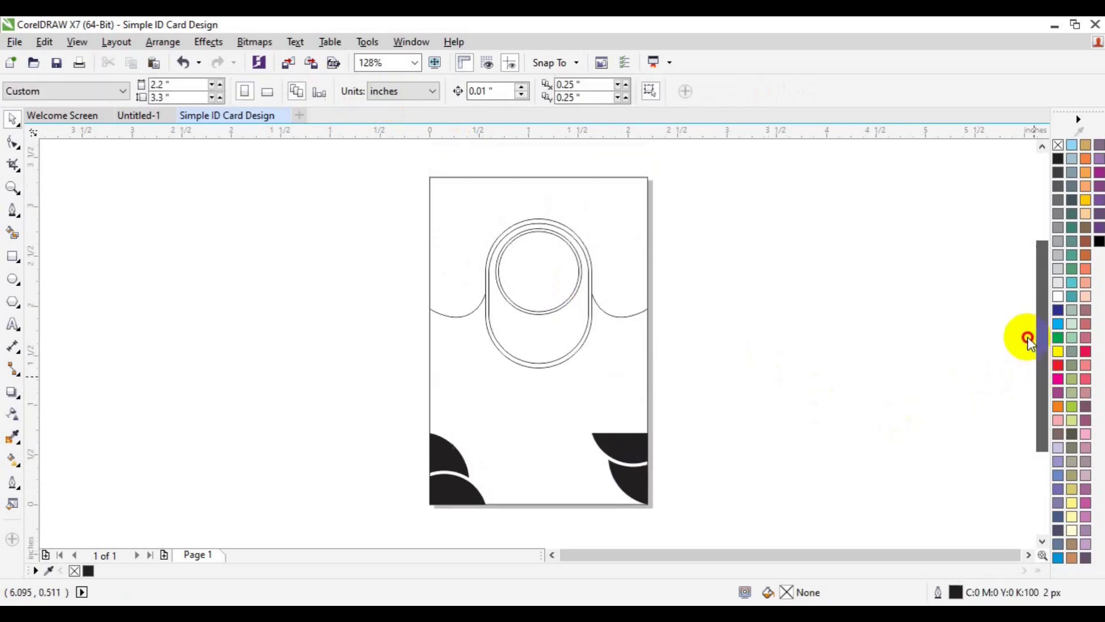
{"action": "left_click", "coordinate": [627, 491]}
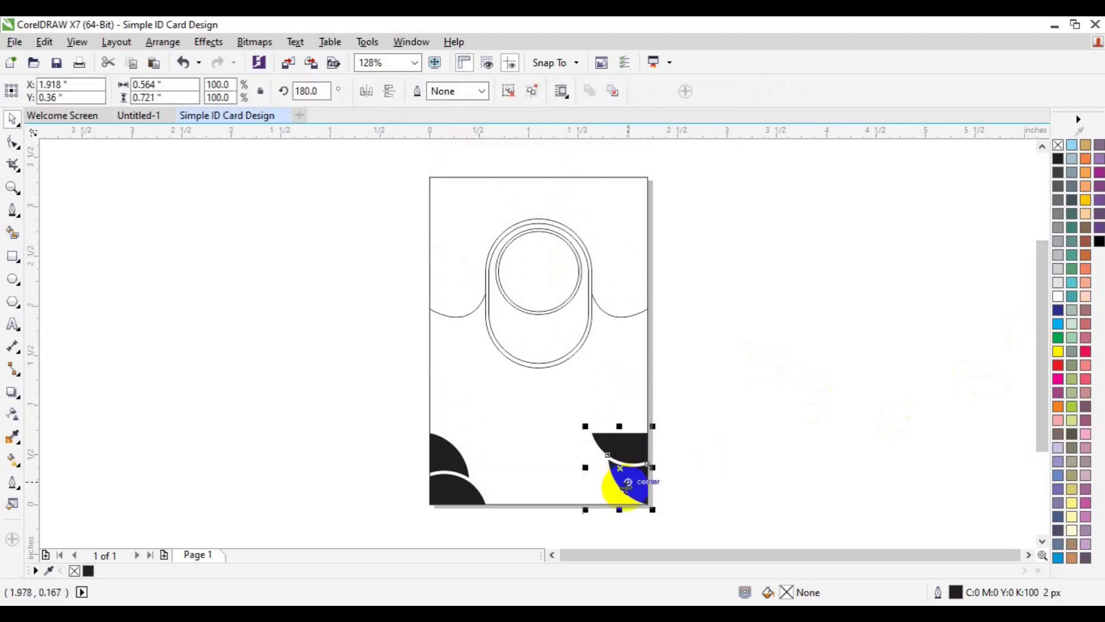
{"action": "left_click", "coordinate": [391, 95]}
{"action": "left_click", "coordinate": [803, 333]}
Step: Save the design and select the rounded photo frame, undoing an accidental resize
{"action": "key", "text": "ctrl+s"}
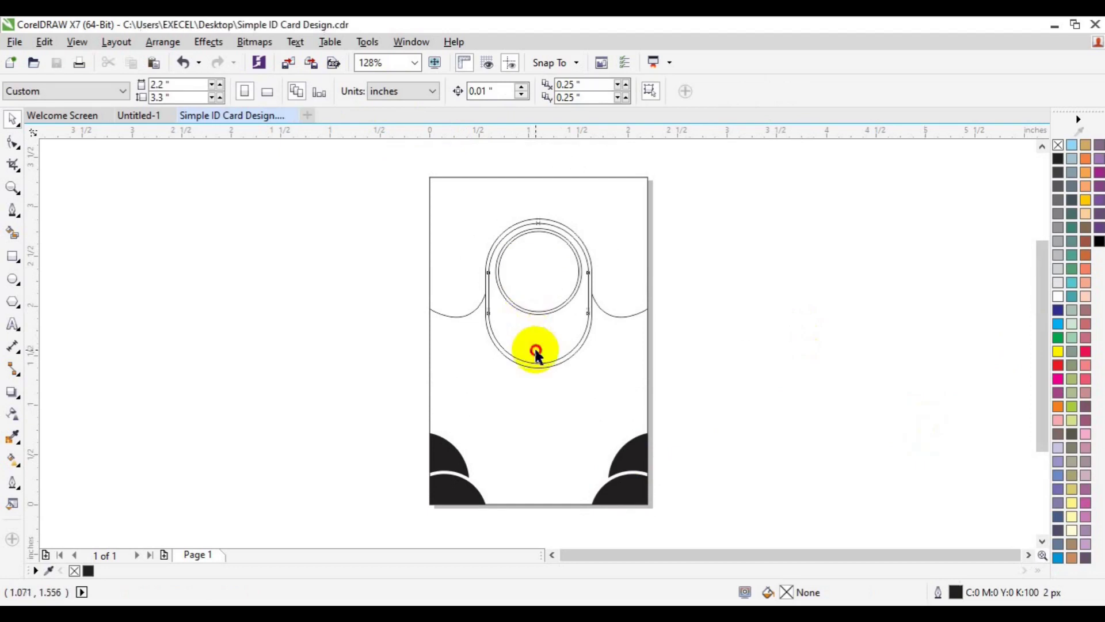
{"action": "left_click", "coordinate": [535, 347]}
{"action": "left_click_drag", "start_coordinate": [592, 368], "coordinate": [587, 368]}
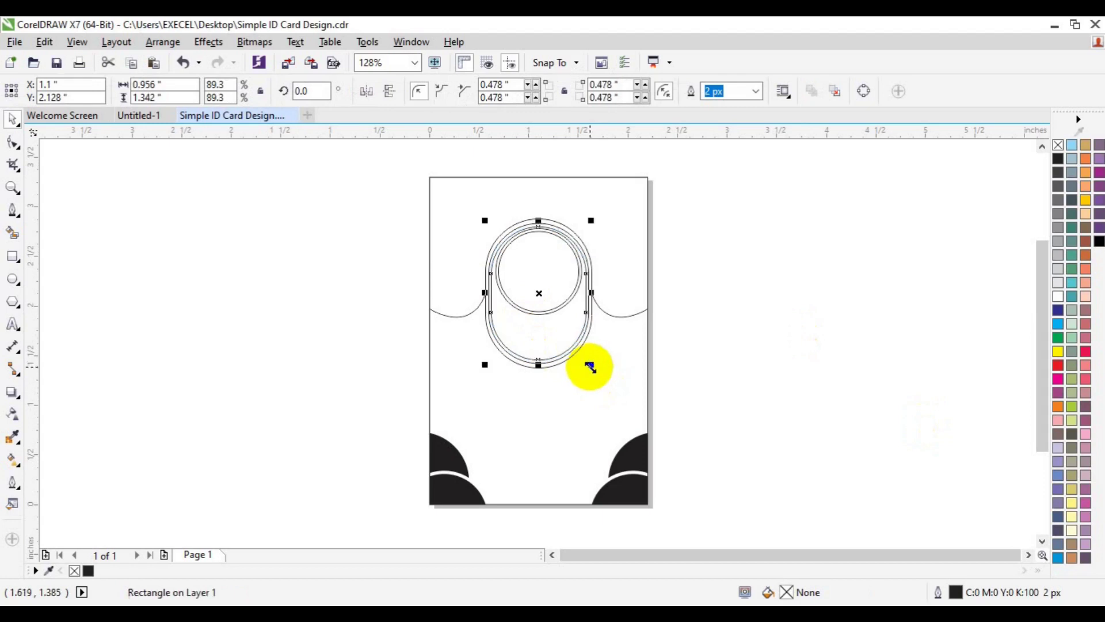
{"action": "left_click", "coordinate": [18, 183]}
{"action": "key", "text": "ctrl+z"}
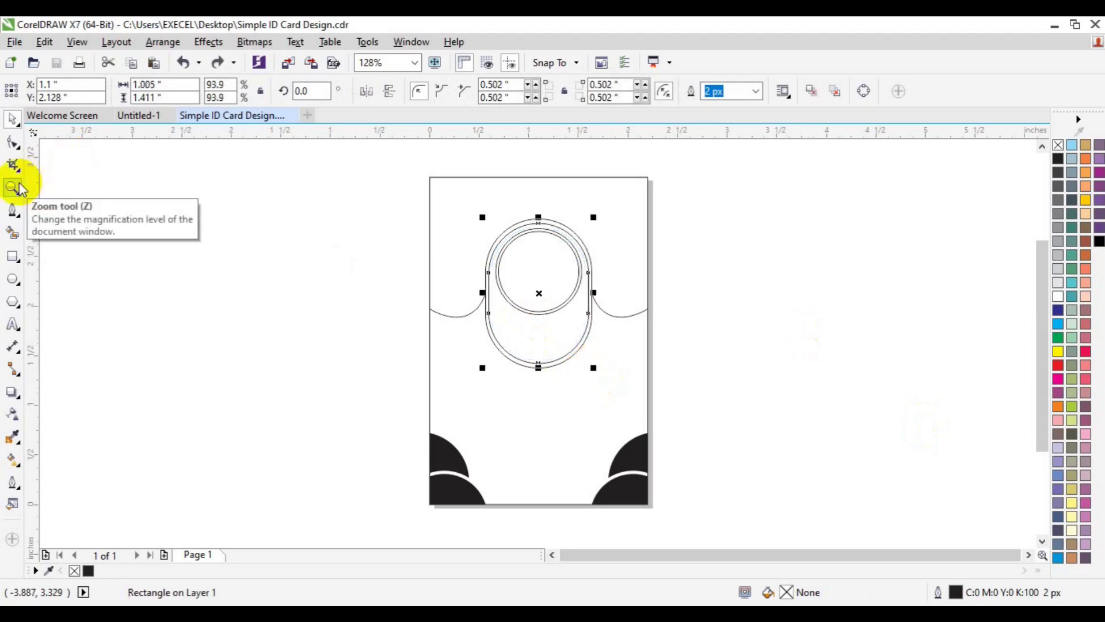
Step: Zoom in and leave a 0.935 × 1.314 inch scaled copy inside the capsule outline
{"action": "left_click", "coordinate": [547, 302]}
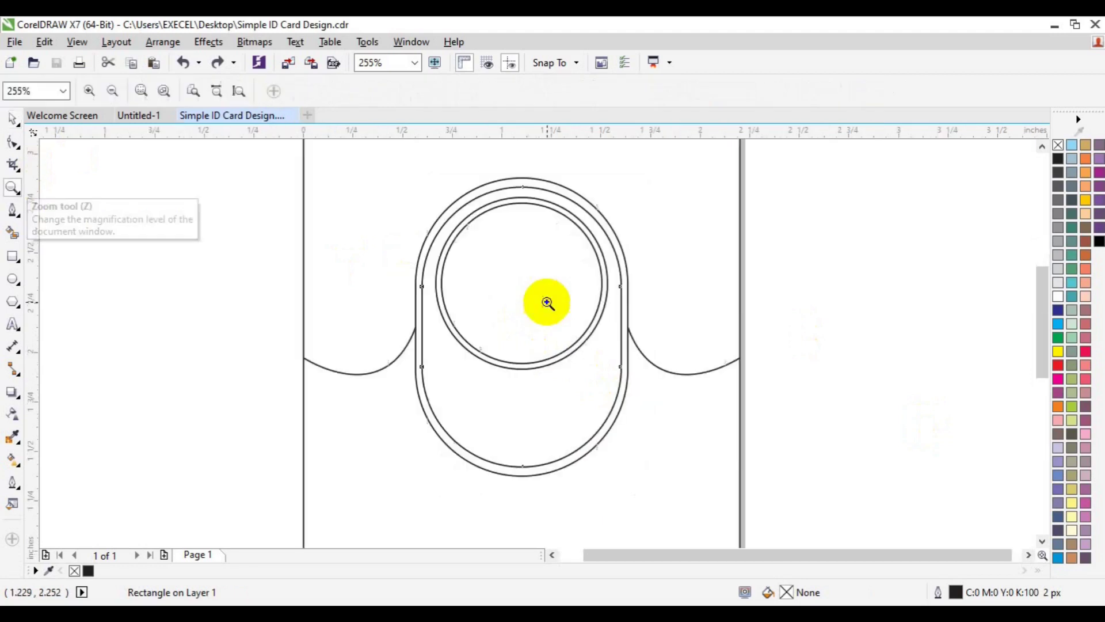
{"action": "key", "text": "space"}
{"action": "left_click_drag", "start_coordinate": [626, 472], "coordinate": [629, 479]}
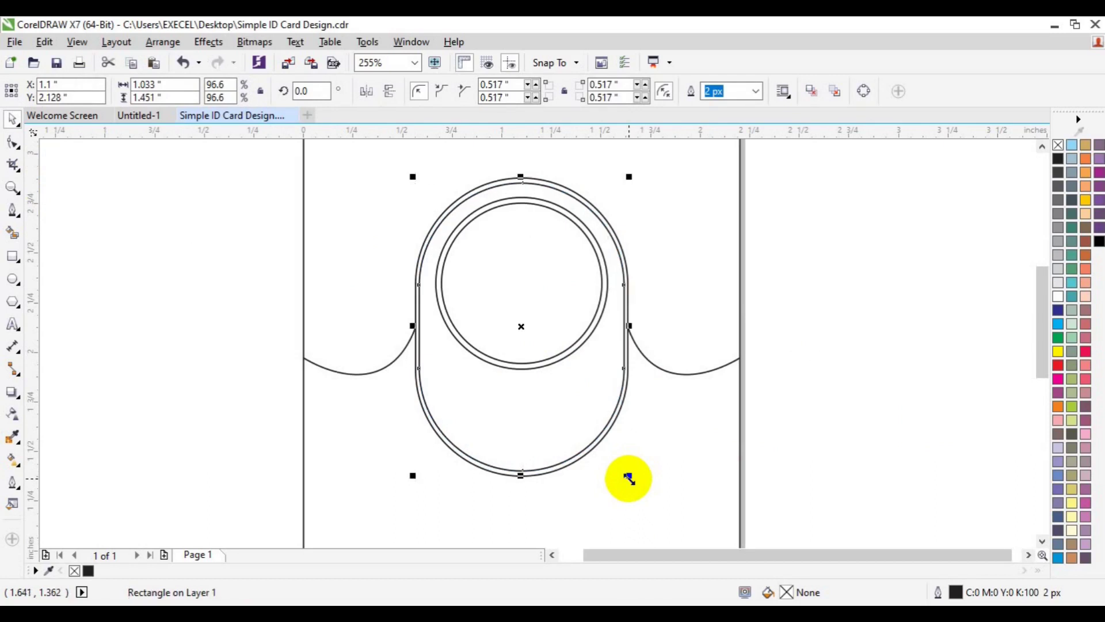
{"action": "left_click_drag", "start_coordinate": [630, 478], "coordinate": [624, 477]}
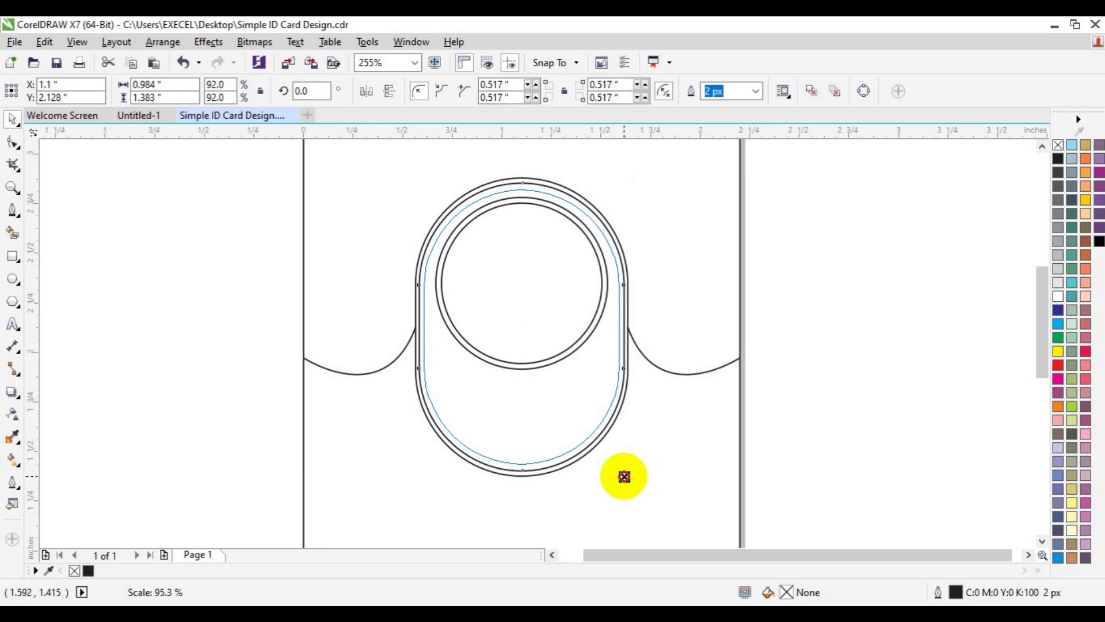
{"action": "left_click_drag", "start_coordinate": [625, 477], "coordinate": [622, 474]}
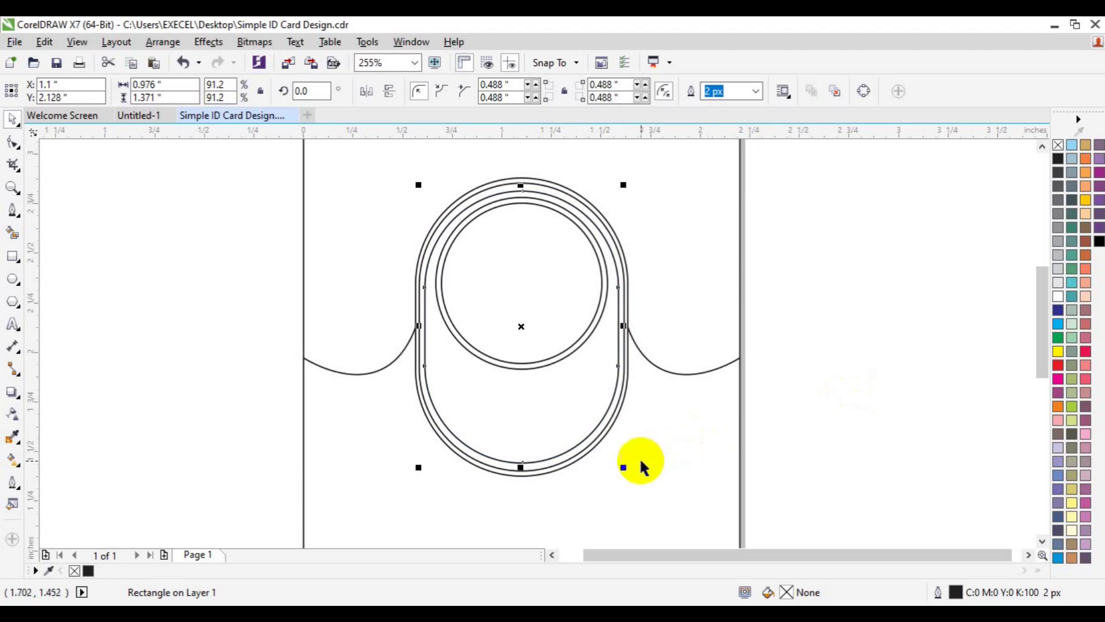
{"action": "left_click_drag", "start_coordinate": [622, 467], "coordinate": [621, 464]}
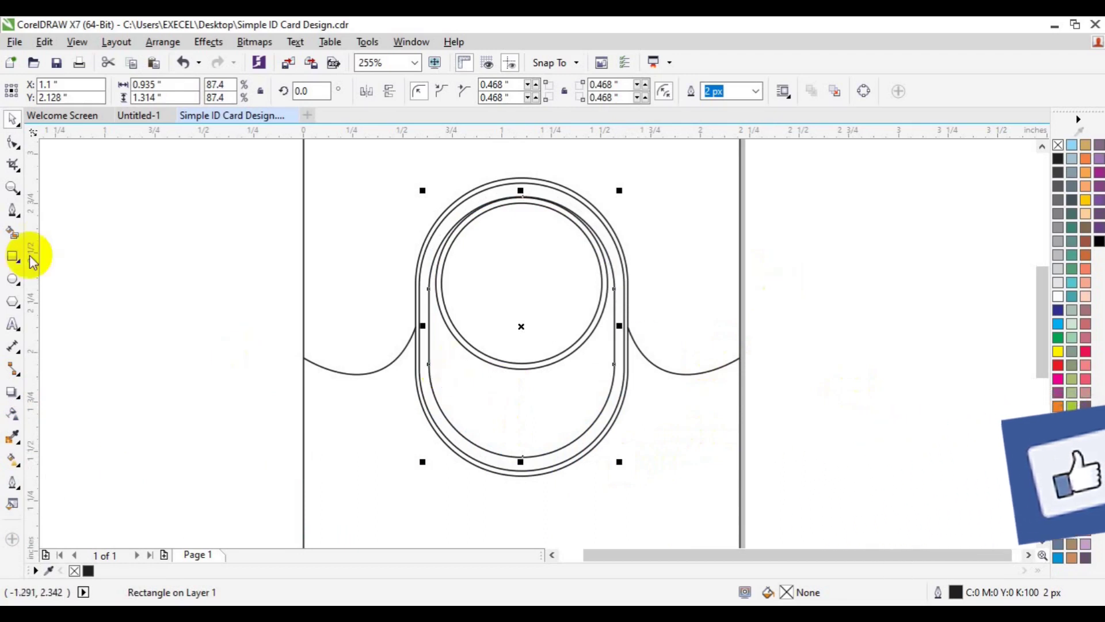
Step: Draw a horizontal line across the card extending past both edges
{"action": "left_click", "coordinate": [14, 211]}
{"action": "left_click", "coordinate": [264, 326]}
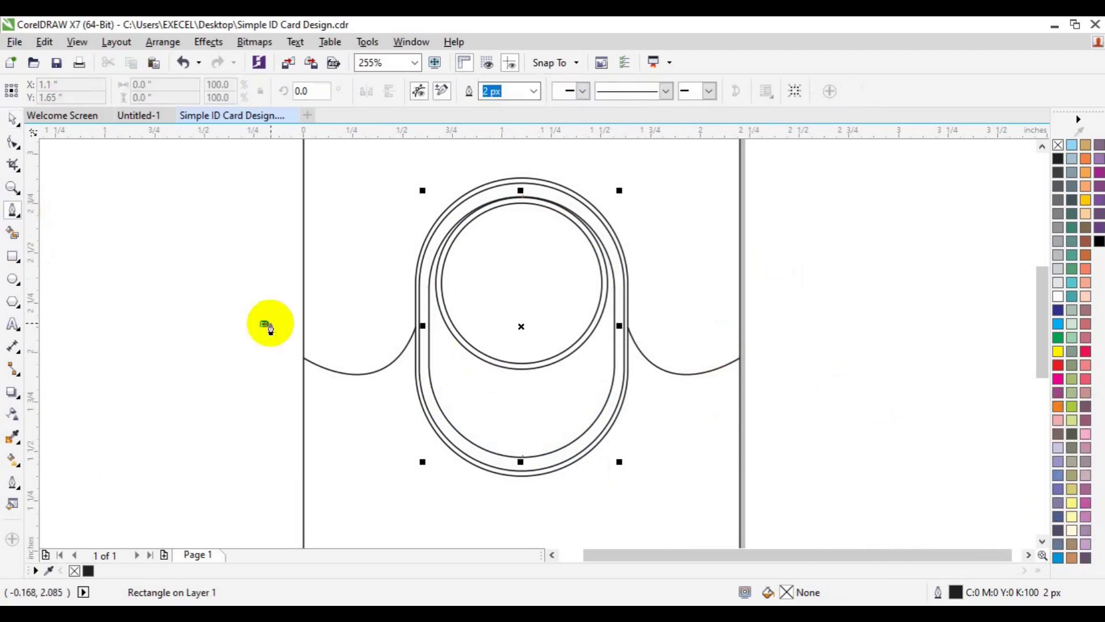
{"action": "left_click", "coordinate": [797, 324]}
{"action": "key", "text": "space"}
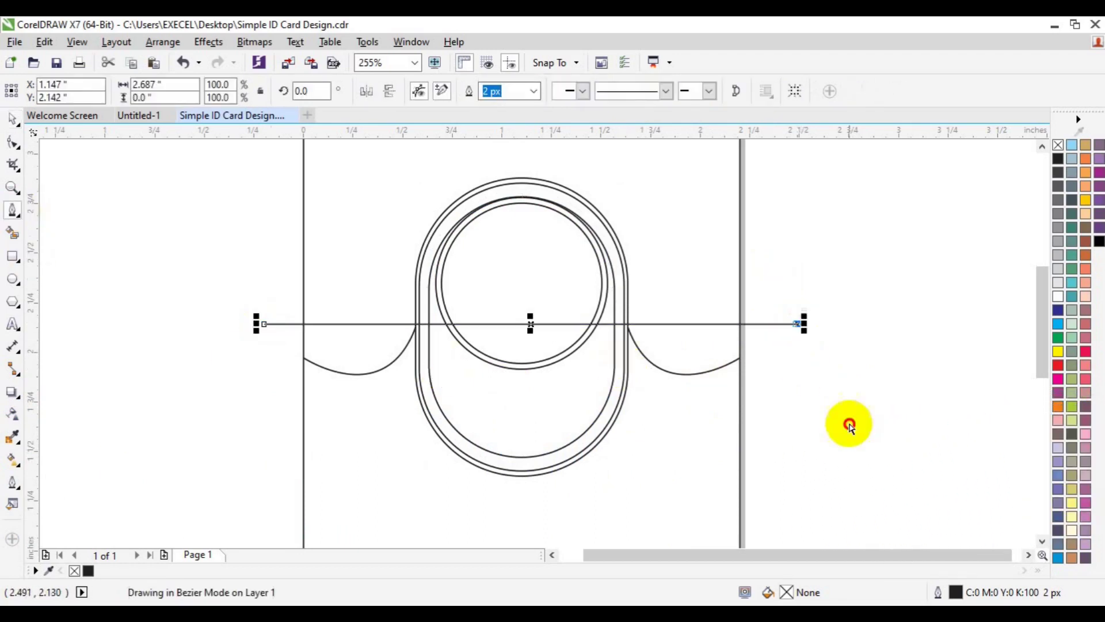
{"action": "left_click", "coordinate": [849, 426]}
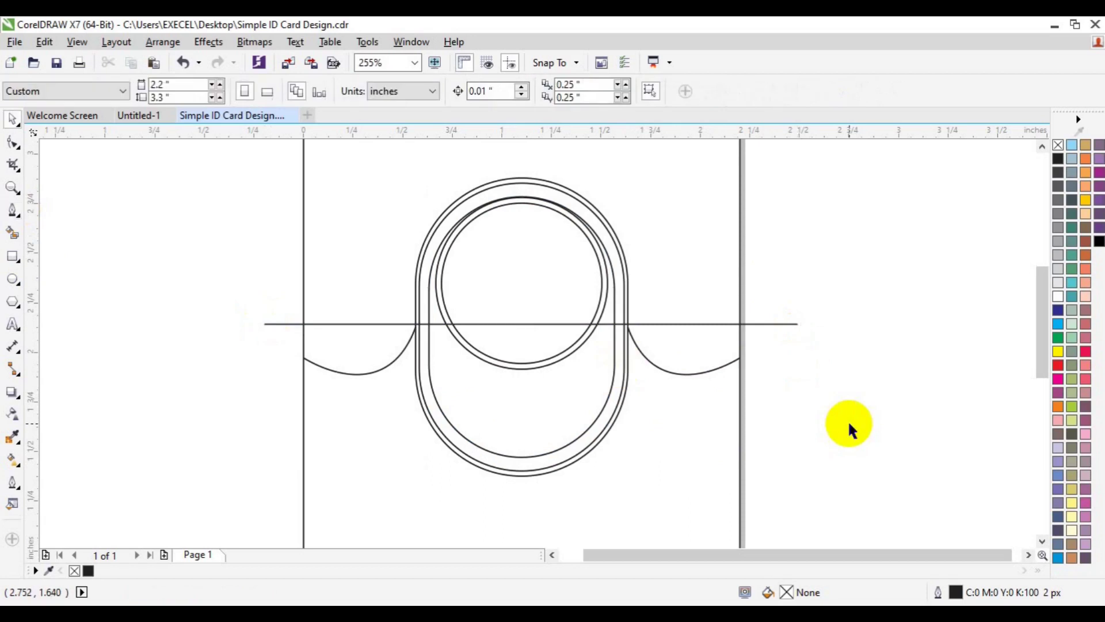
Step: Fill the arch band between the capsule outlines above the line solid black
{"action": "left_click", "coordinate": [589, 367]}
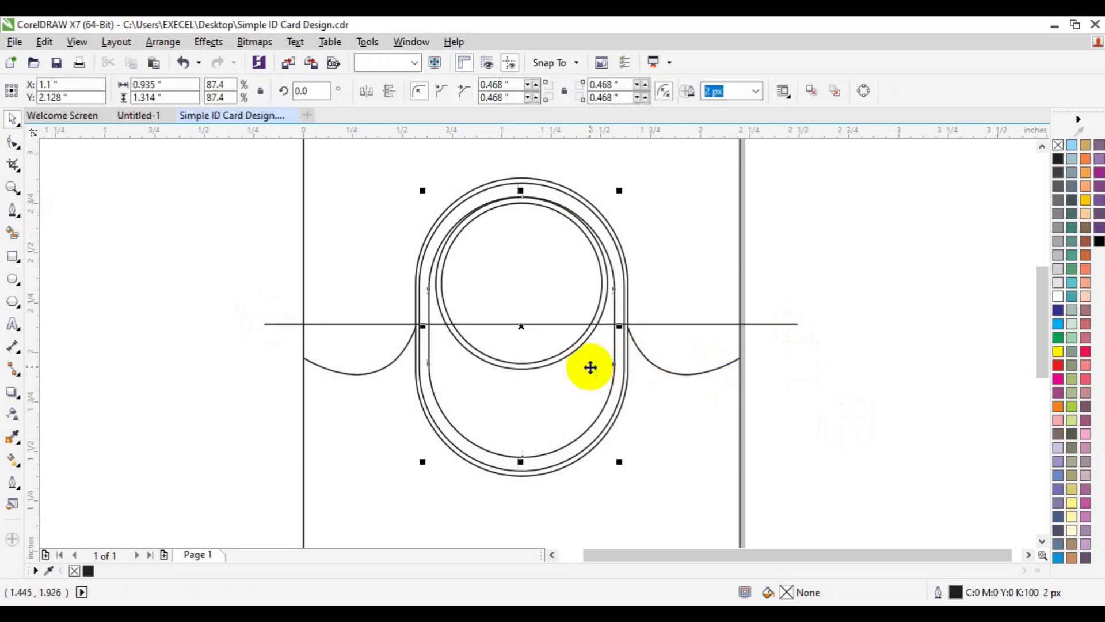
{"action": "left_click", "coordinate": [744, 325]}
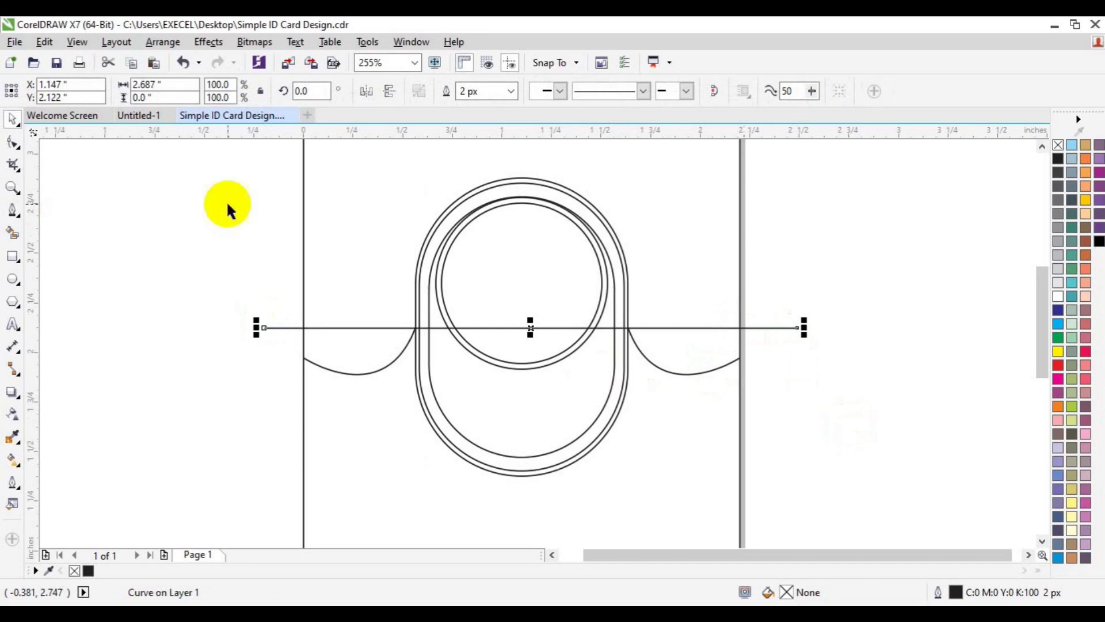
{"action": "left_click", "coordinate": [13, 233]}
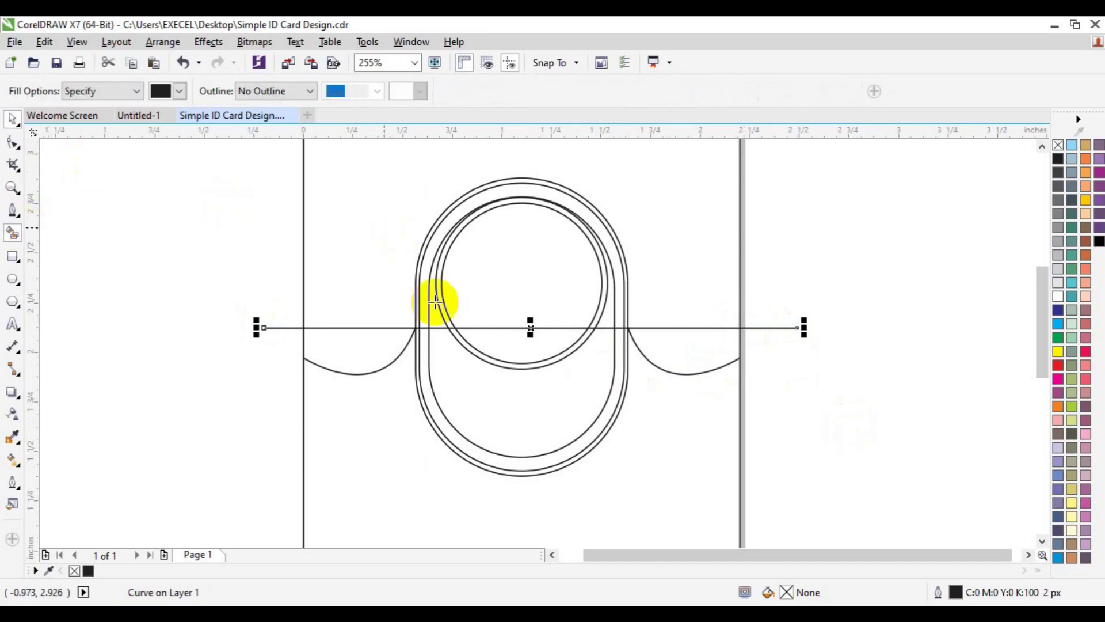
{"action": "left_click", "coordinate": [424, 315]}
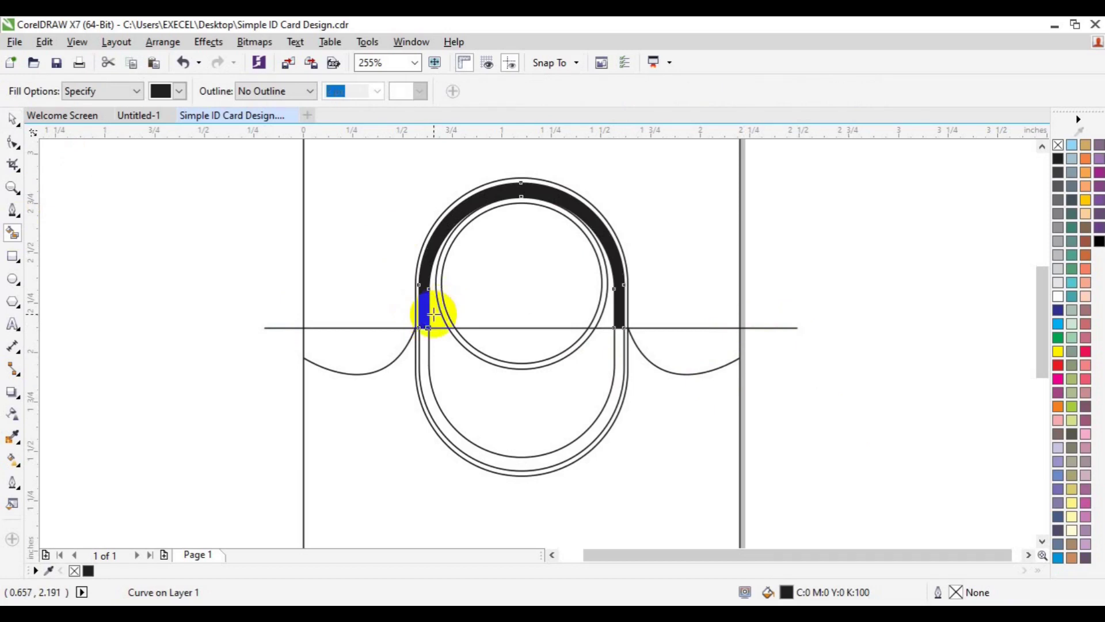
{"action": "key", "text": "space"}
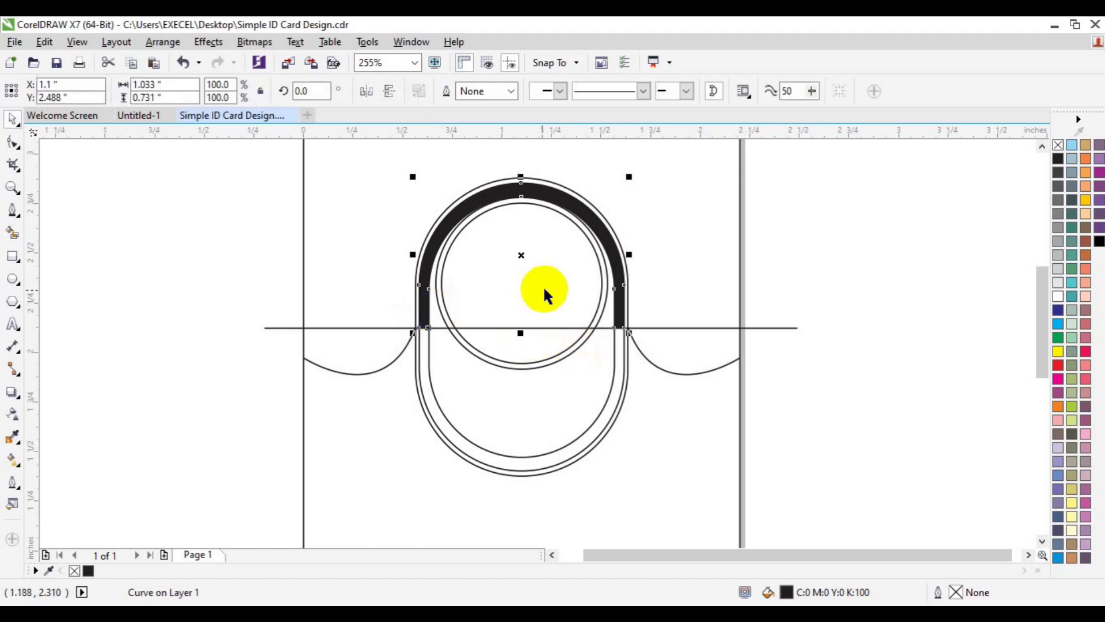
Step: Ungroup the two photo circles and scale both down slightly
{"action": "left_click", "coordinate": [600, 275]}
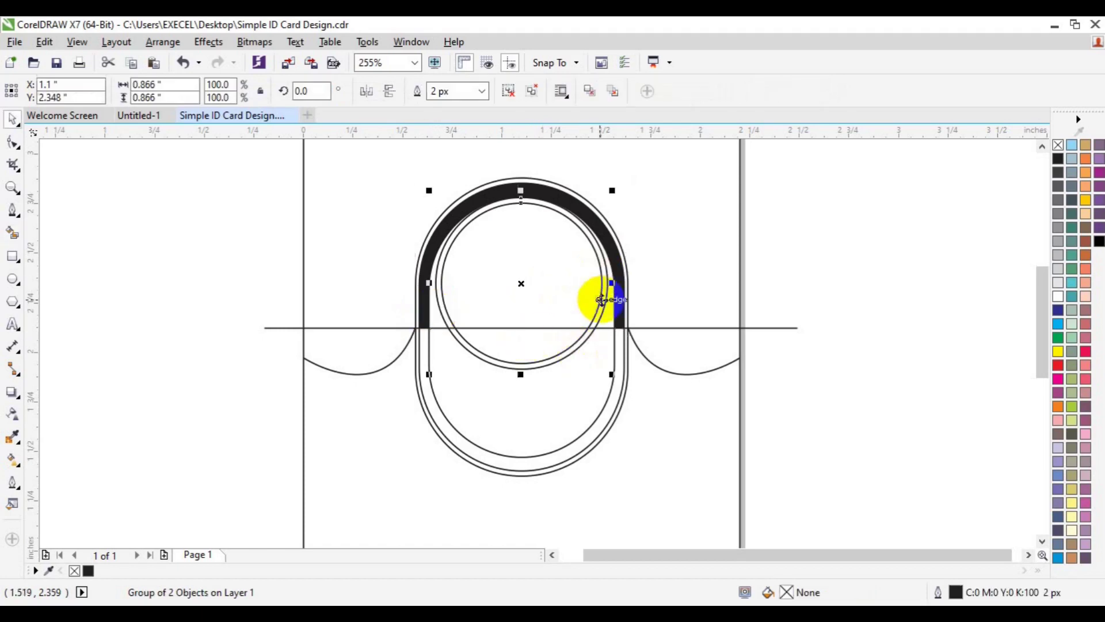
{"action": "left_click", "coordinate": [507, 91]}
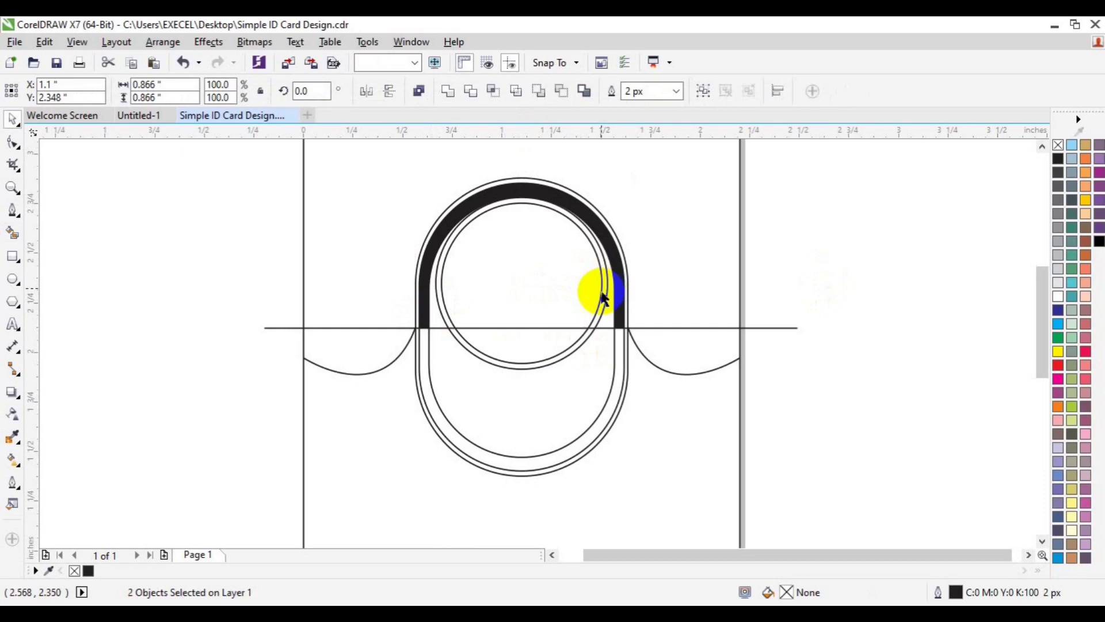
{"action": "left_click", "coordinate": [601, 294]}
{"action": "left_click_drag", "start_coordinate": [601, 293], "coordinate": [597, 316]}
{"action": "key", "text": "ctrl+z"}
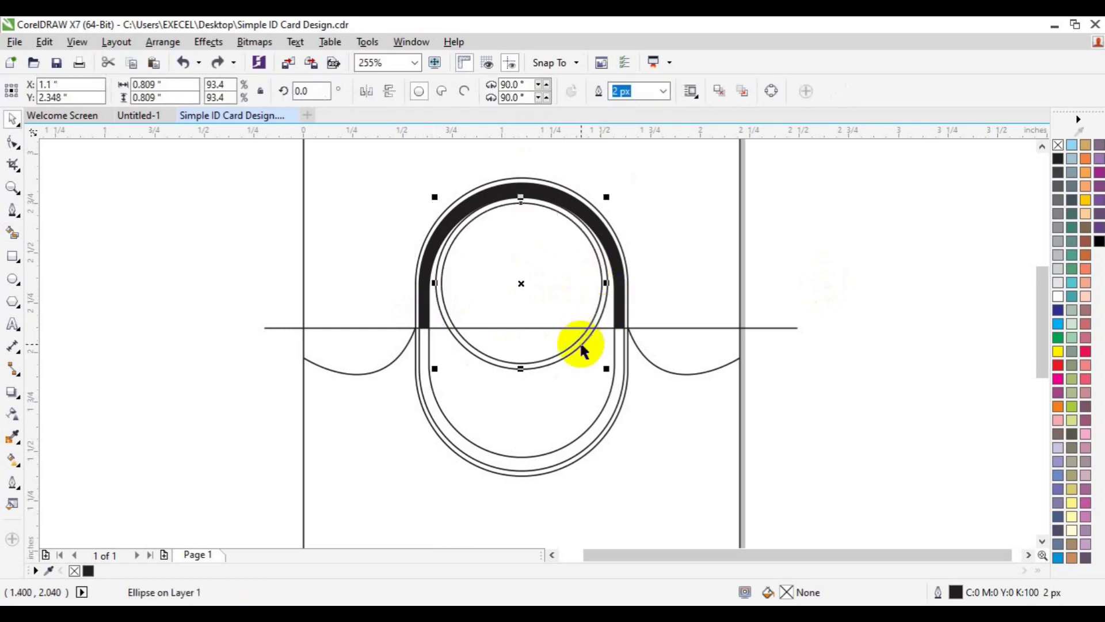
{"action": "left_click", "coordinate": [579, 340], "text": "shift"}
{"action": "left_click_drag", "start_coordinate": [611, 375], "coordinate": [609, 370]}
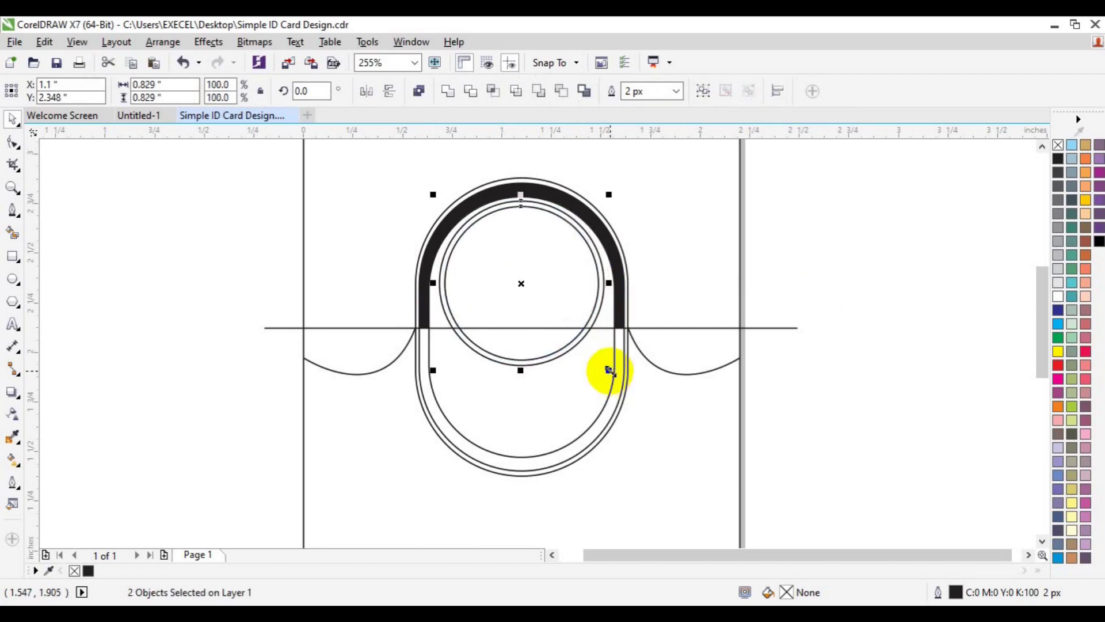
Step: Delete the black arch band, then try a black Smart Fill above the line and undo it
{"action": "left_click", "coordinate": [866, 294]}
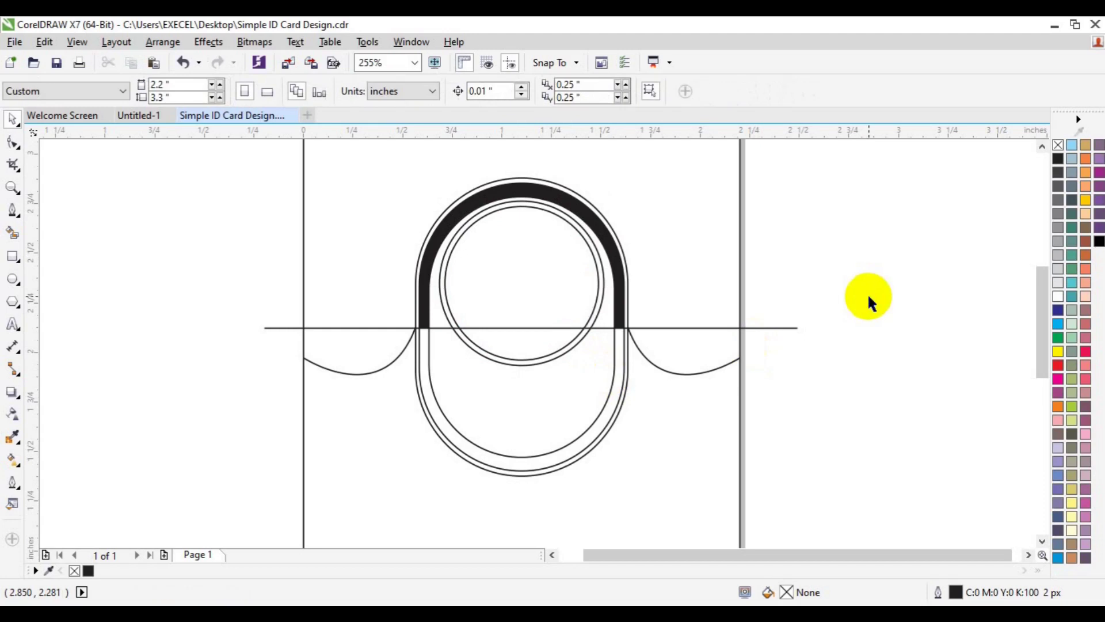
{"action": "left_click", "coordinate": [618, 309]}
{"action": "key", "text": "Delete"}
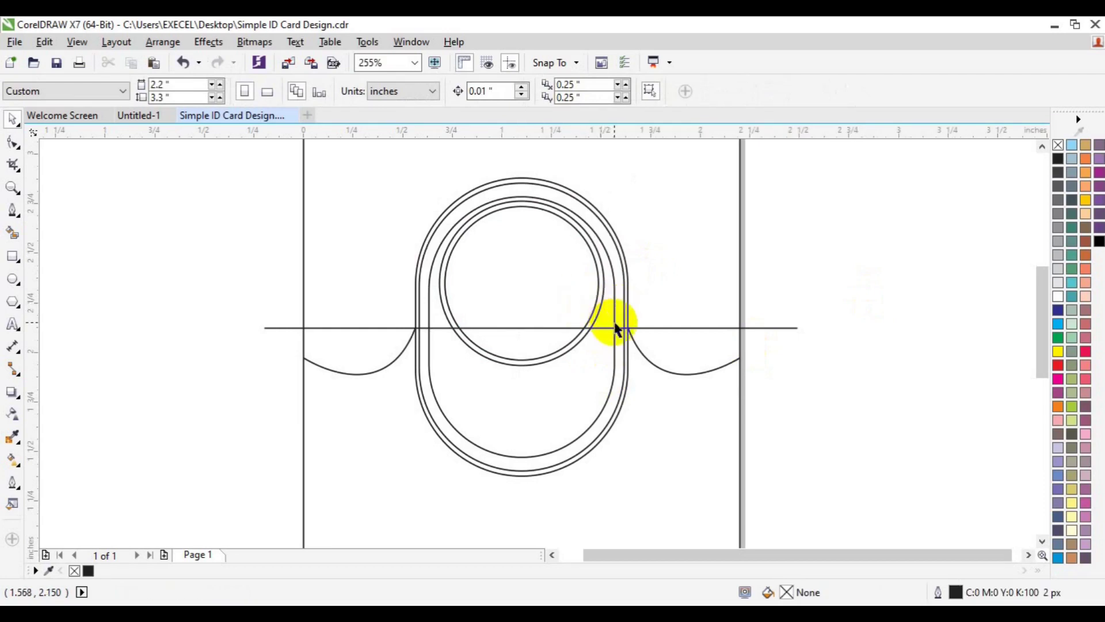
{"action": "left_click", "coordinate": [615, 323]}
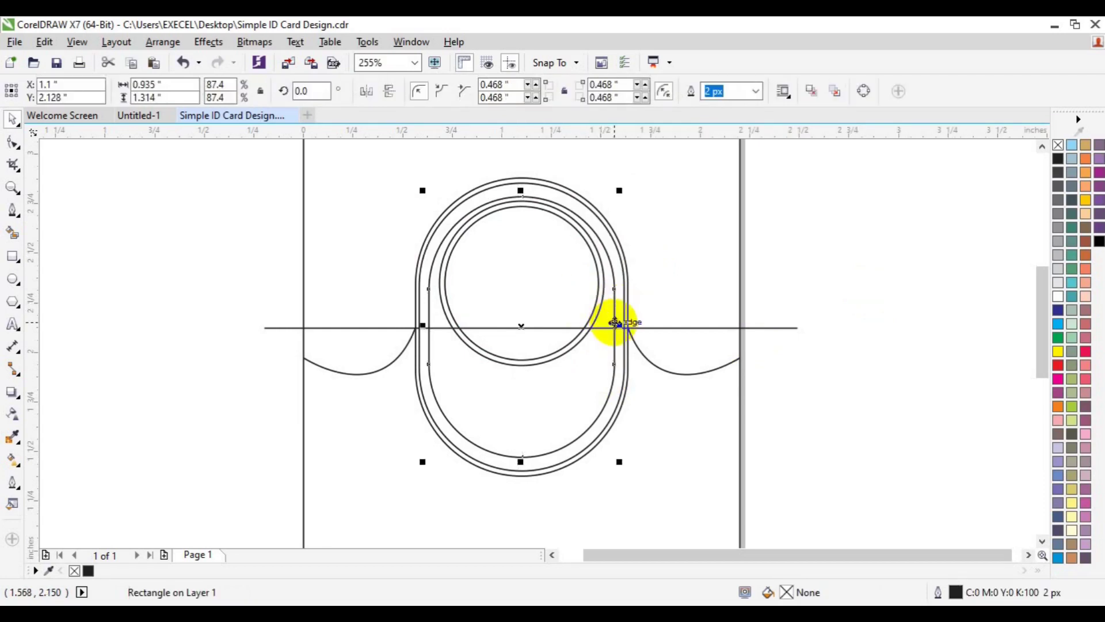
{"action": "left_click", "coordinate": [13, 233]}
{"action": "left_click", "coordinate": [378, 284]}
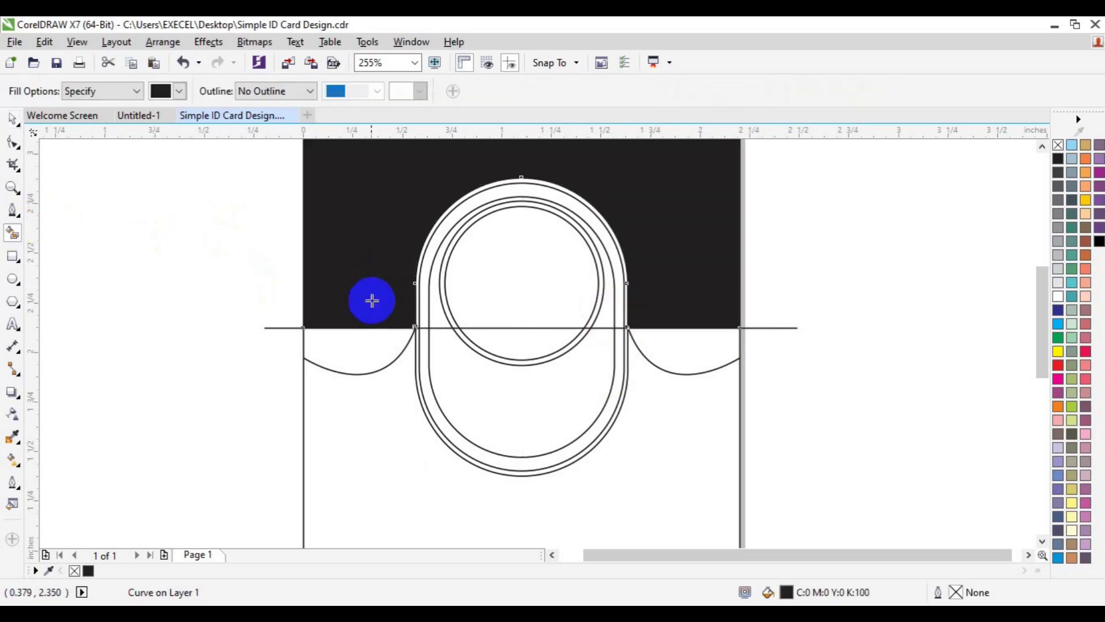
{"action": "key", "text": "ctrl+z"}
Step: Move the horizontal line lower and Smart Fill the header above the scalloped curves black
{"action": "key", "text": "space"}
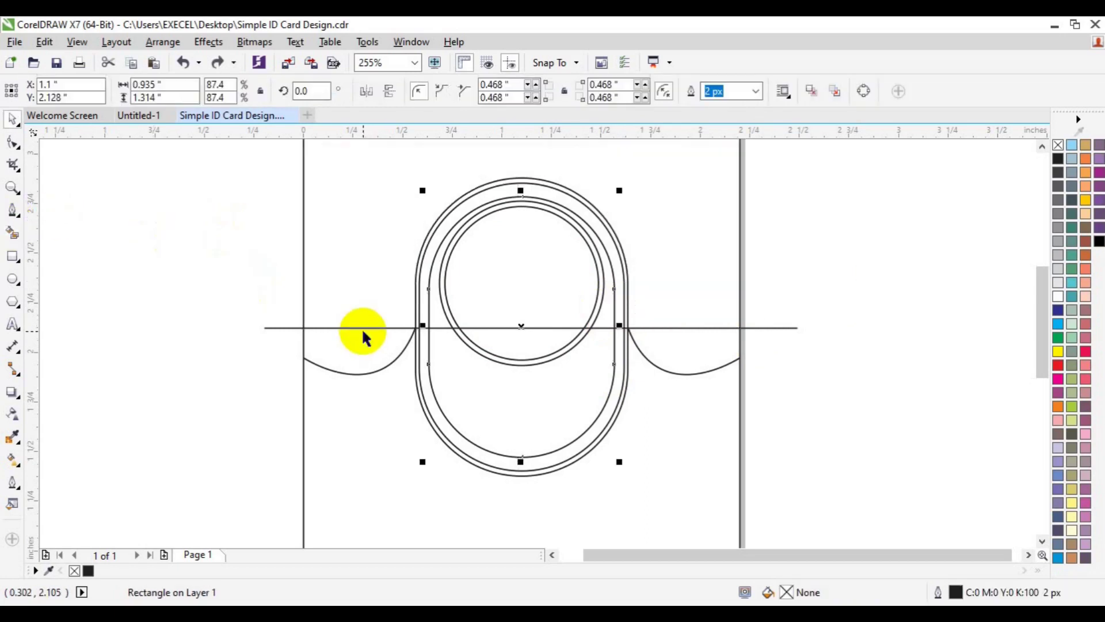
{"action": "left_click", "coordinate": [363, 331]}
{"action": "left_click", "coordinate": [294, 327]}
{"action": "left_click_drag", "start_coordinate": [293, 326], "coordinate": [296, 437]}
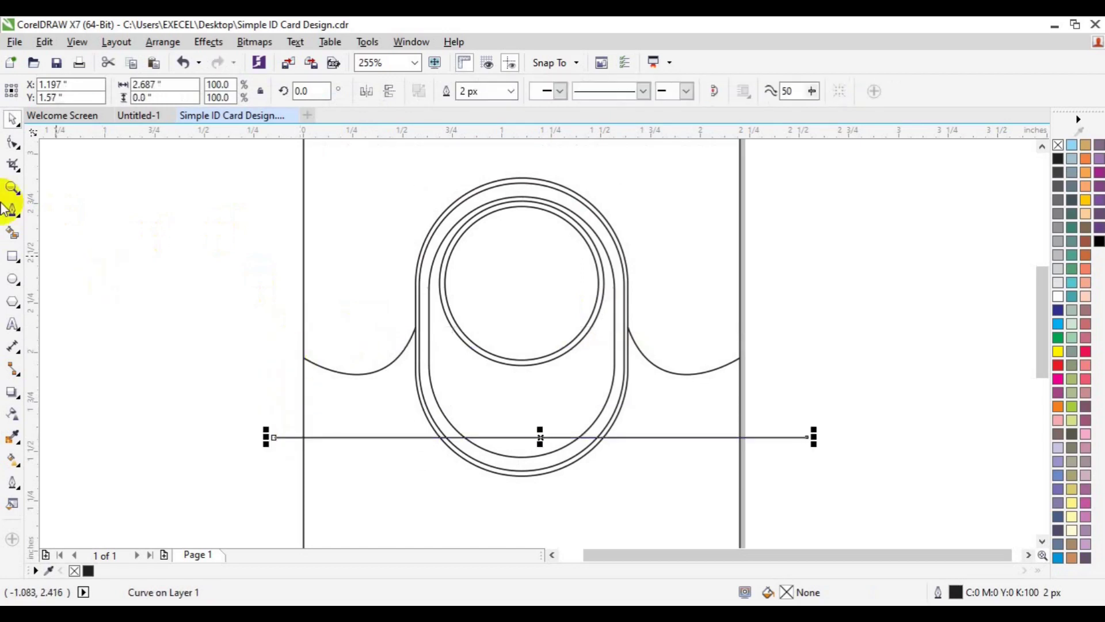
{"action": "left_click", "coordinate": [12, 233]}
{"action": "left_click", "coordinate": [338, 267]}
{"action": "key", "text": "space"}
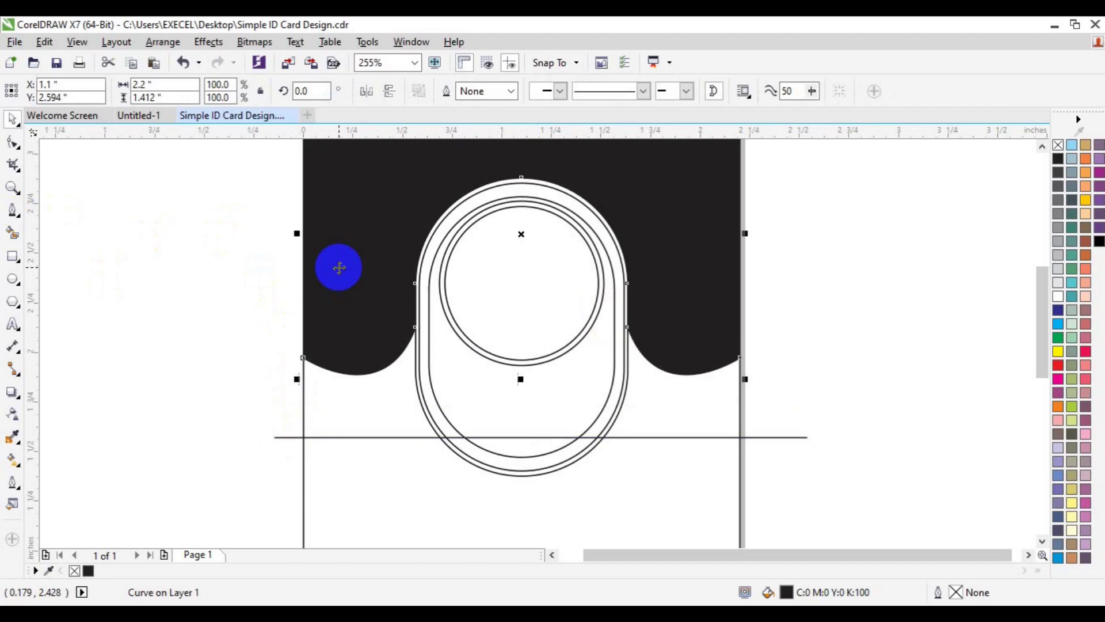
{"action": "left_click", "coordinate": [829, 270]}
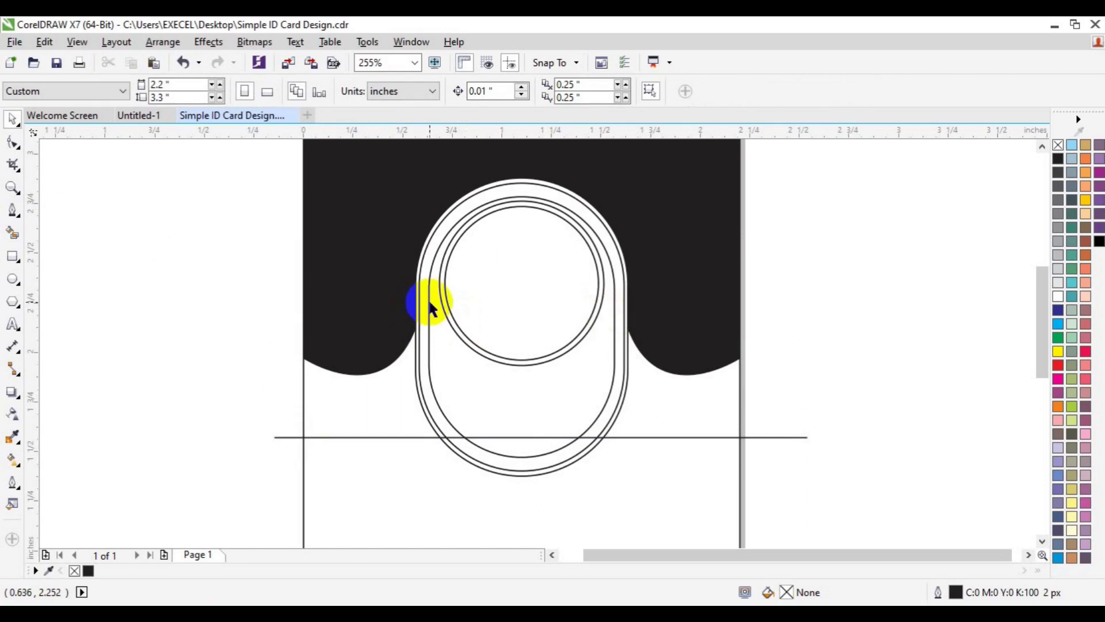
{"action": "left_click", "coordinate": [512, 200]}
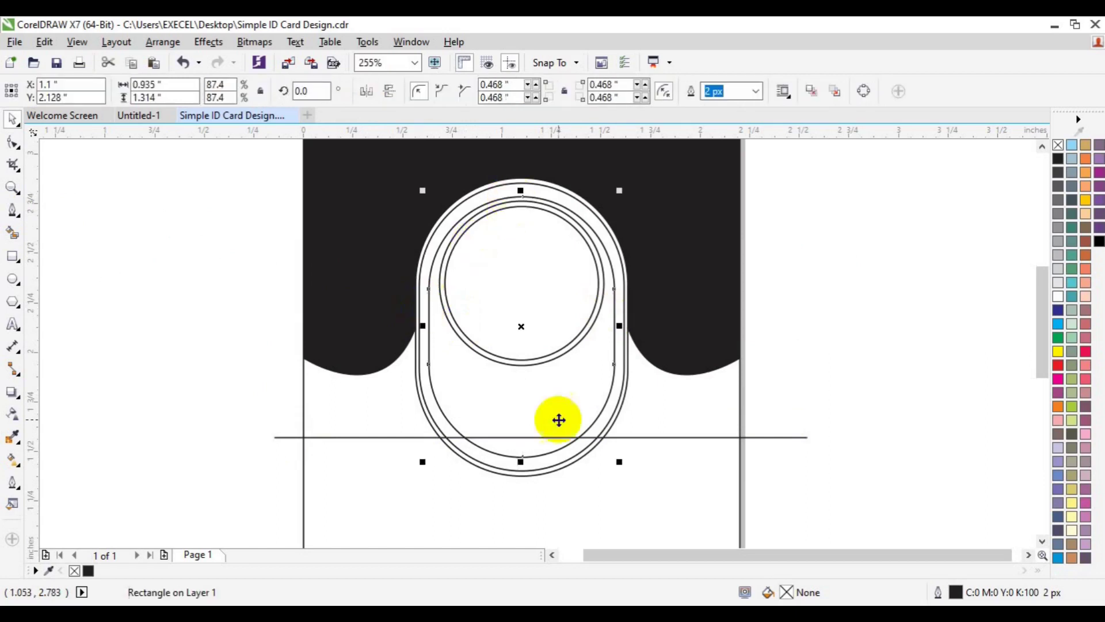
Step: Drag the horizontal line up so it crosses the oval at the photo circle's centre
{"action": "left_click_drag", "start_coordinate": [522, 462], "coordinate": [521, 471]}
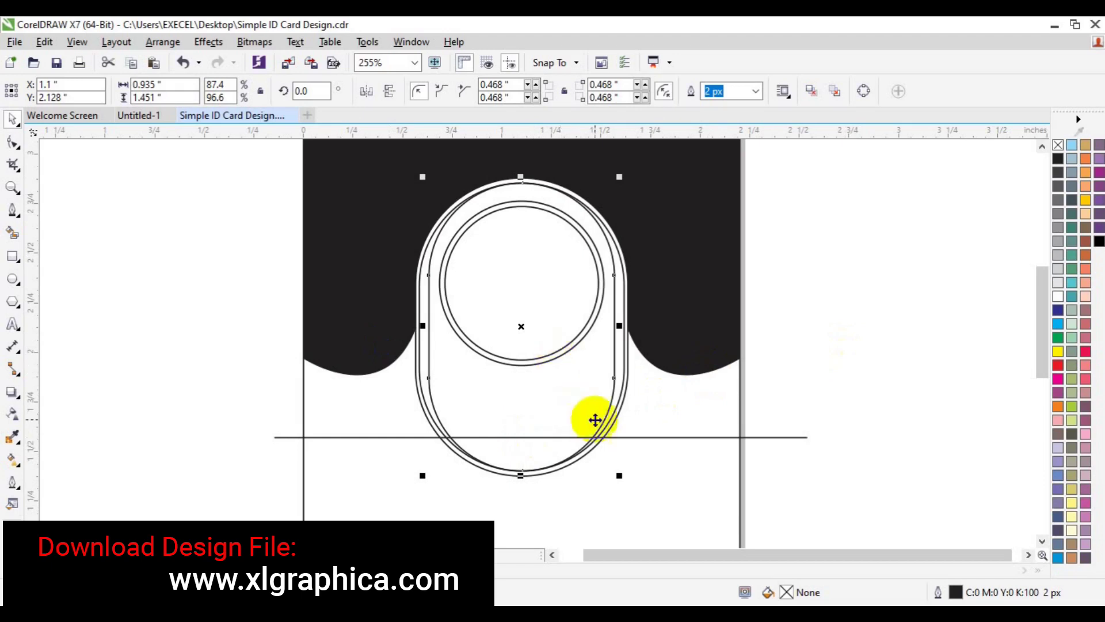
{"action": "left_click", "coordinate": [678, 437], "text": "shift"}
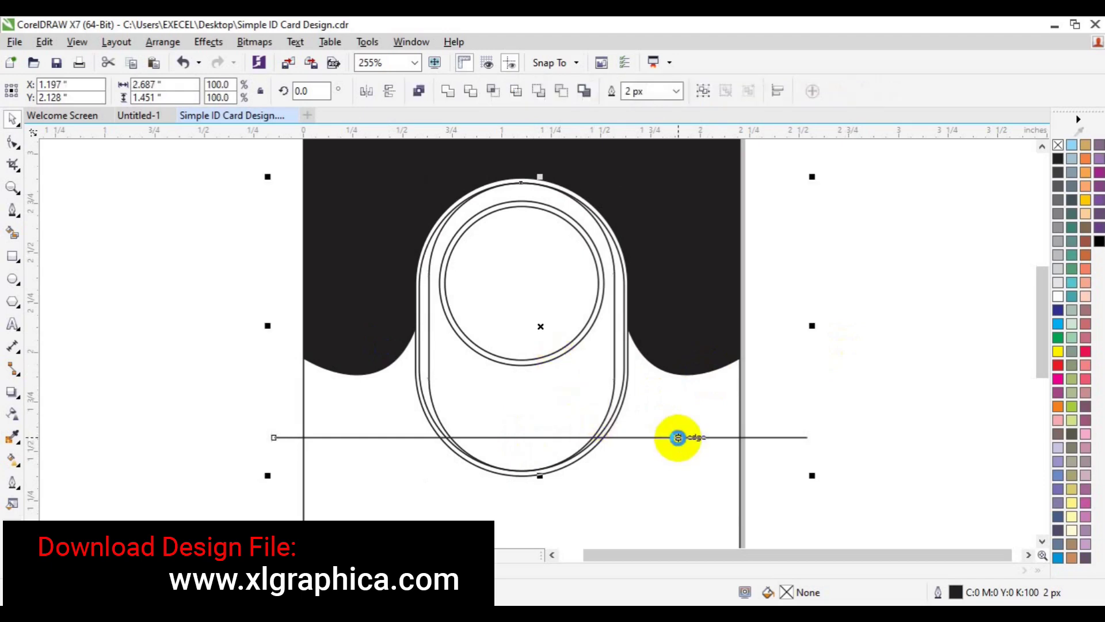
{"action": "key", "text": "ctrl+z"}
{"action": "left_click", "coordinate": [900, 388]}
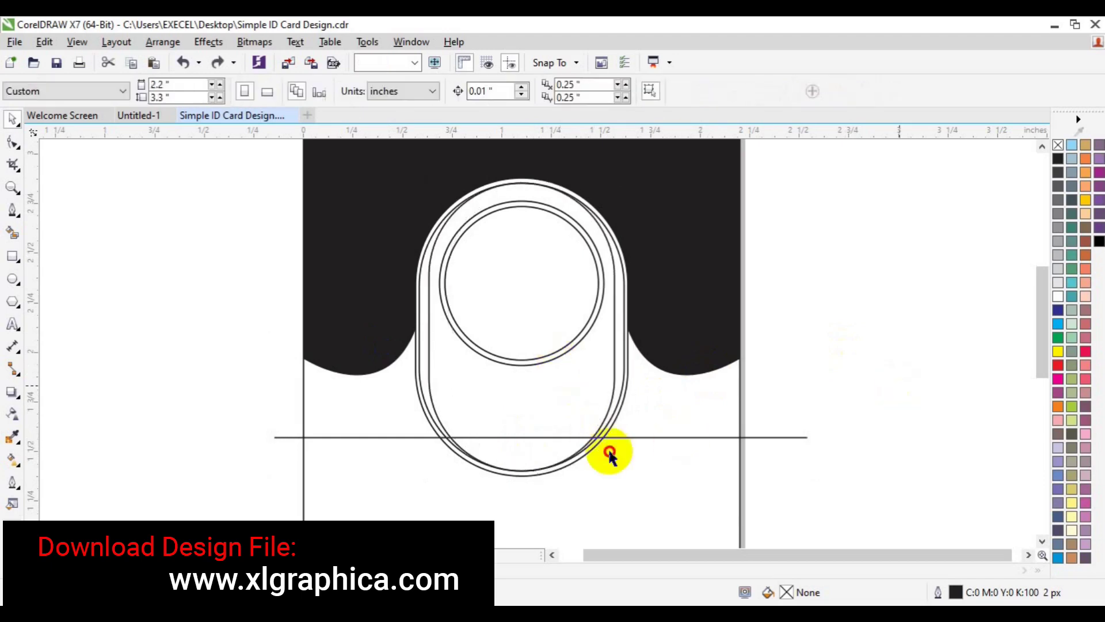
{"action": "left_click", "coordinate": [609, 454]}
{"action": "left_click", "coordinate": [607, 438]}
{"action": "left_click_drag", "start_coordinate": [608, 436], "coordinate": [593, 285]}
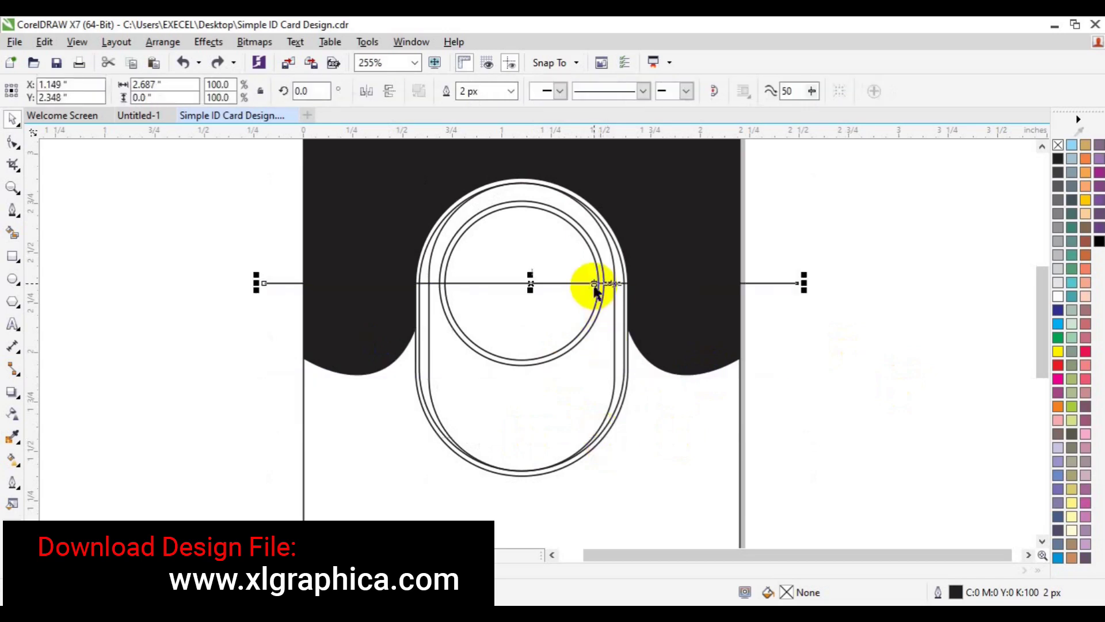
{"action": "left_click", "coordinate": [600, 440]}
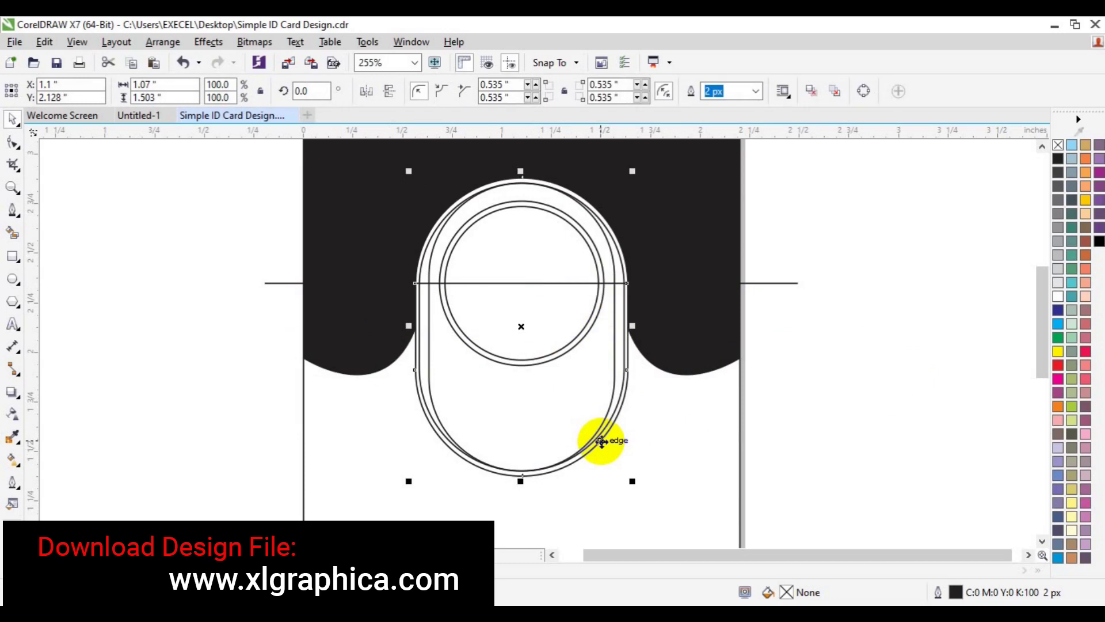
{"action": "key", "text": "Escape"}
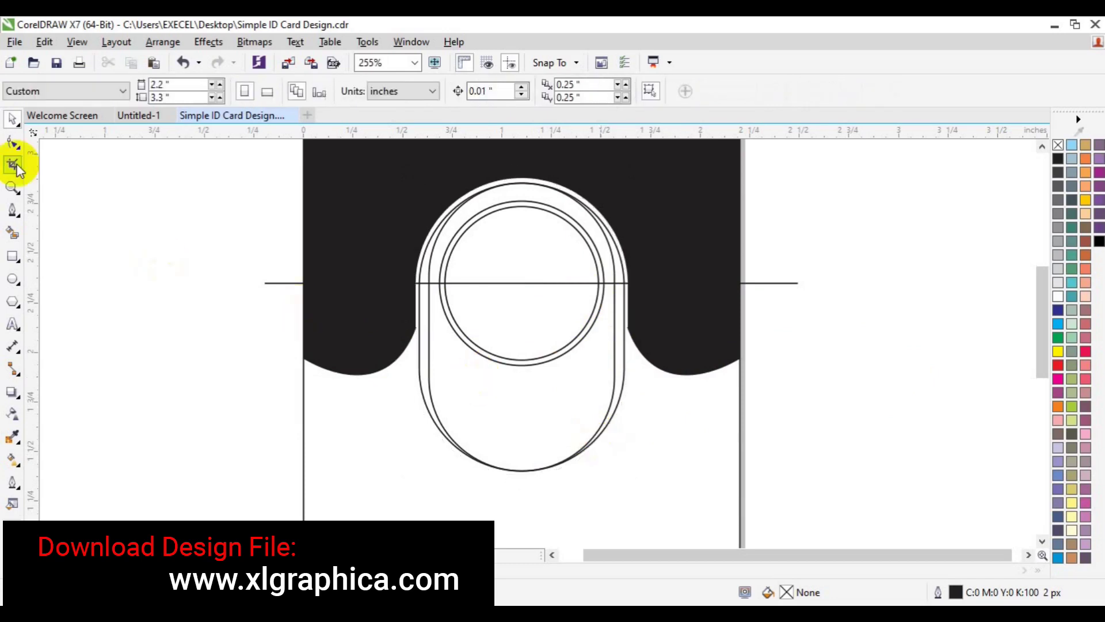
{"action": "left_click", "coordinate": [375, 332]}
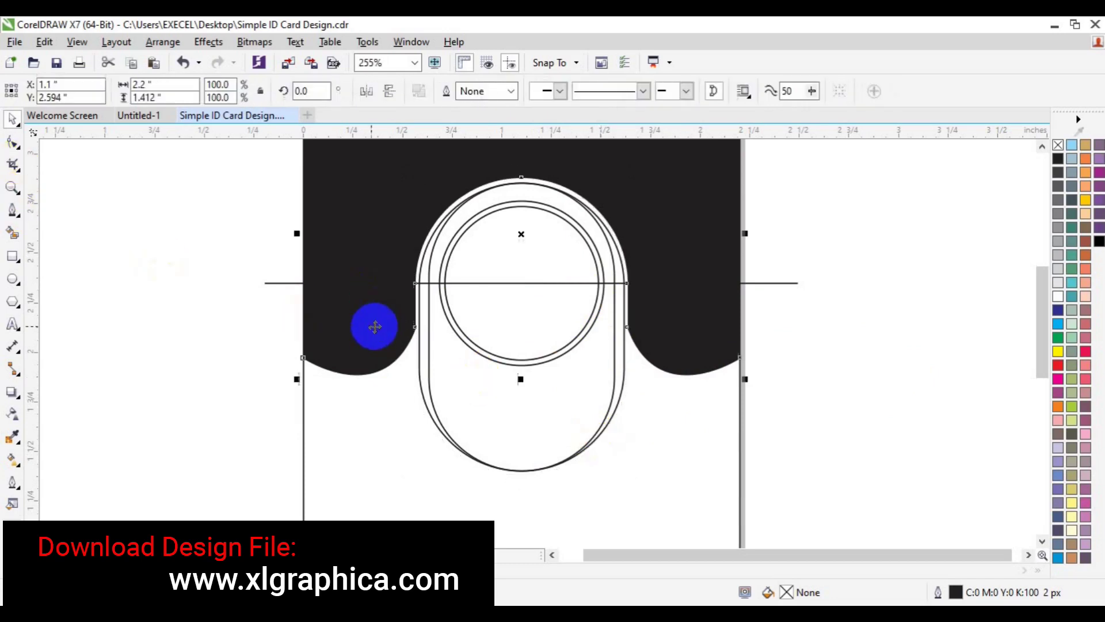
{"action": "left_click", "coordinate": [394, 316]}
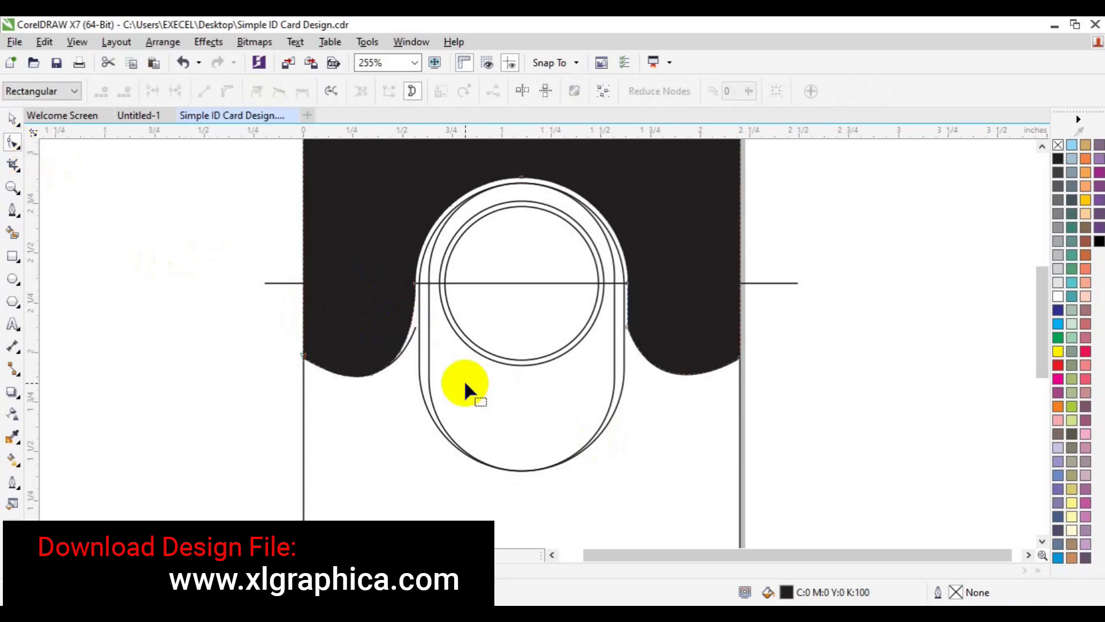
{"action": "left_click", "coordinate": [626, 328]}
{"action": "left_click_drag", "start_coordinate": [394, 288], "coordinate": [412, 280]}
{"action": "key", "text": "ctrl+z"}
{"action": "key", "text": "space"}
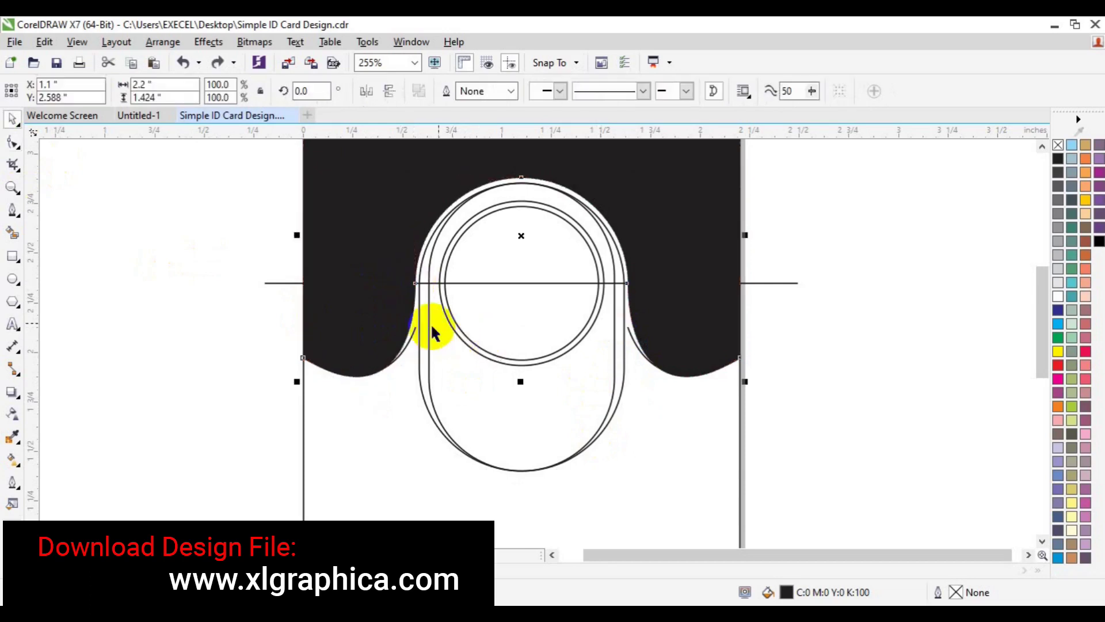
{"action": "left_click", "coordinate": [414, 330]}
{"action": "left_click", "coordinate": [414, 333]}
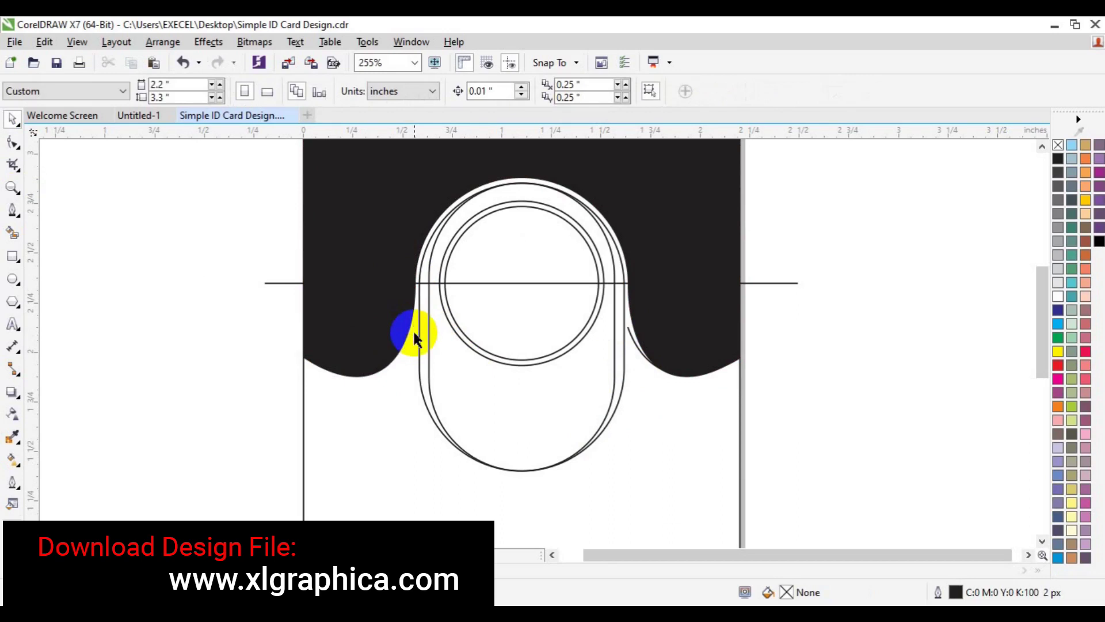
{"action": "left_click", "coordinate": [635, 347]}
{"action": "left_click", "coordinate": [633, 343]}
{"action": "left_click", "coordinate": [532, 321]}
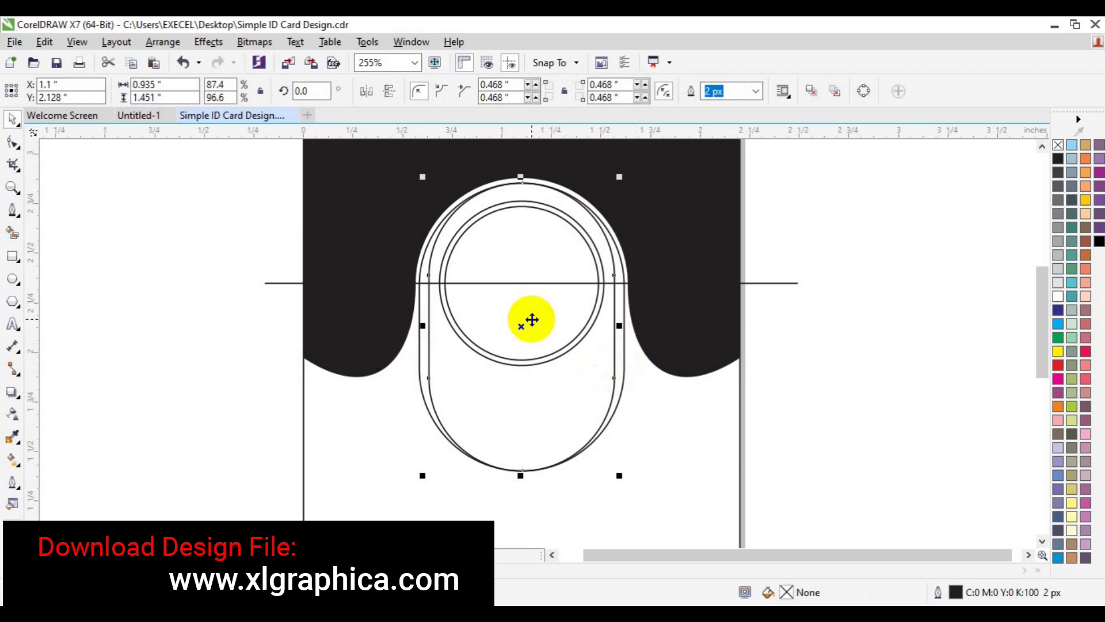
Step: Smart Fill the left and right slivers between the oval outlines black
{"action": "left_click", "coordinate": [13, 233]}
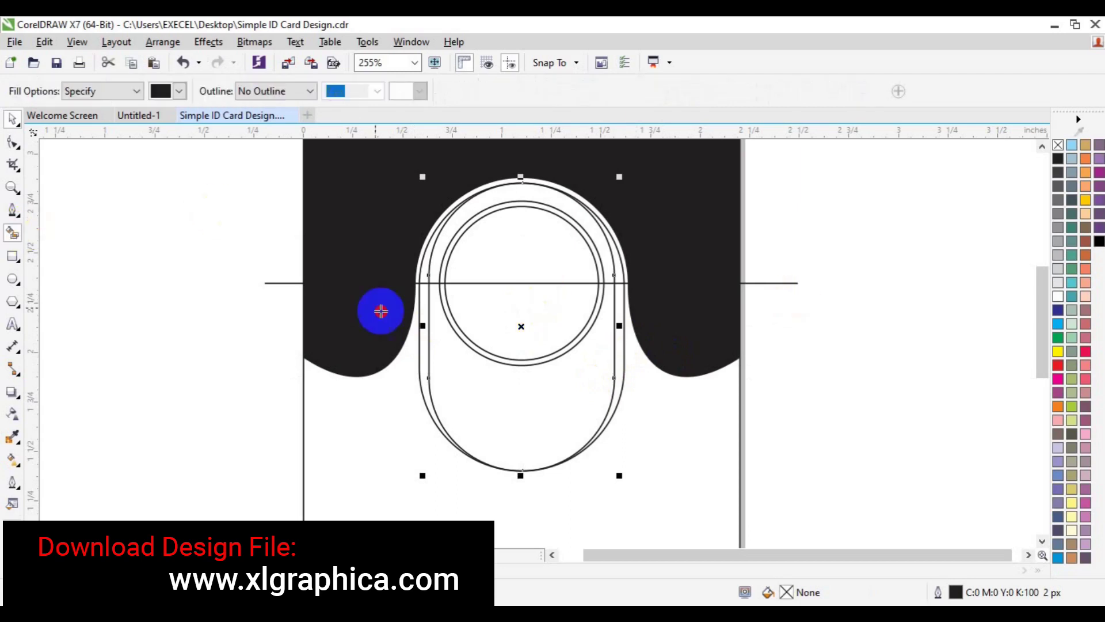
{"action": "left_click", "coordinate": [423, 337]}
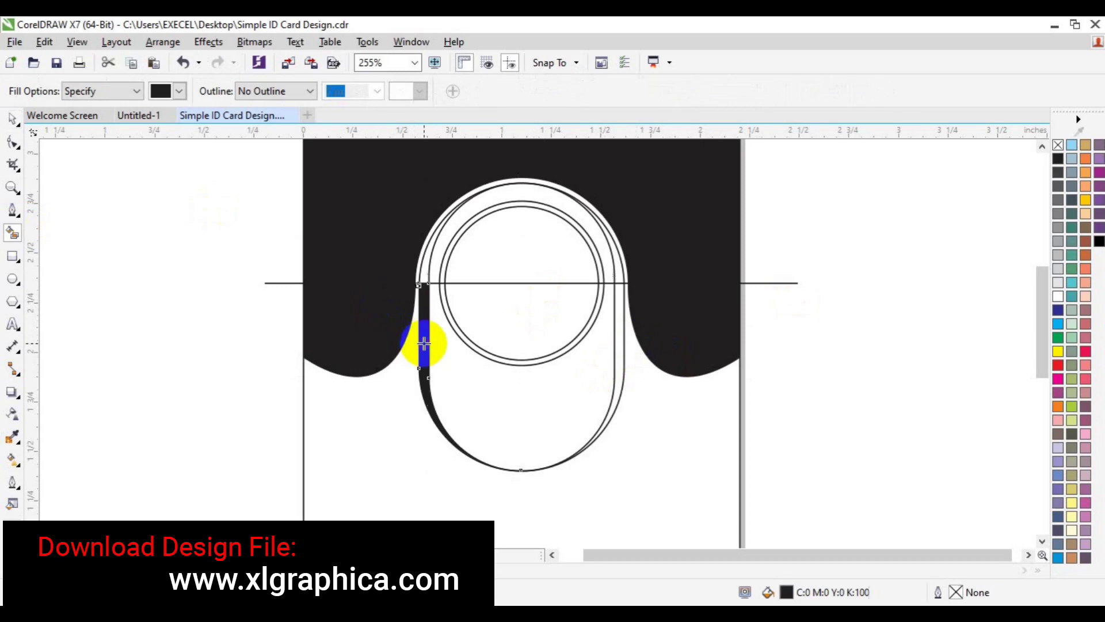
{"action": "left_click", "coordinate": [619, 342]}
{"action": "key", "text": "space"}
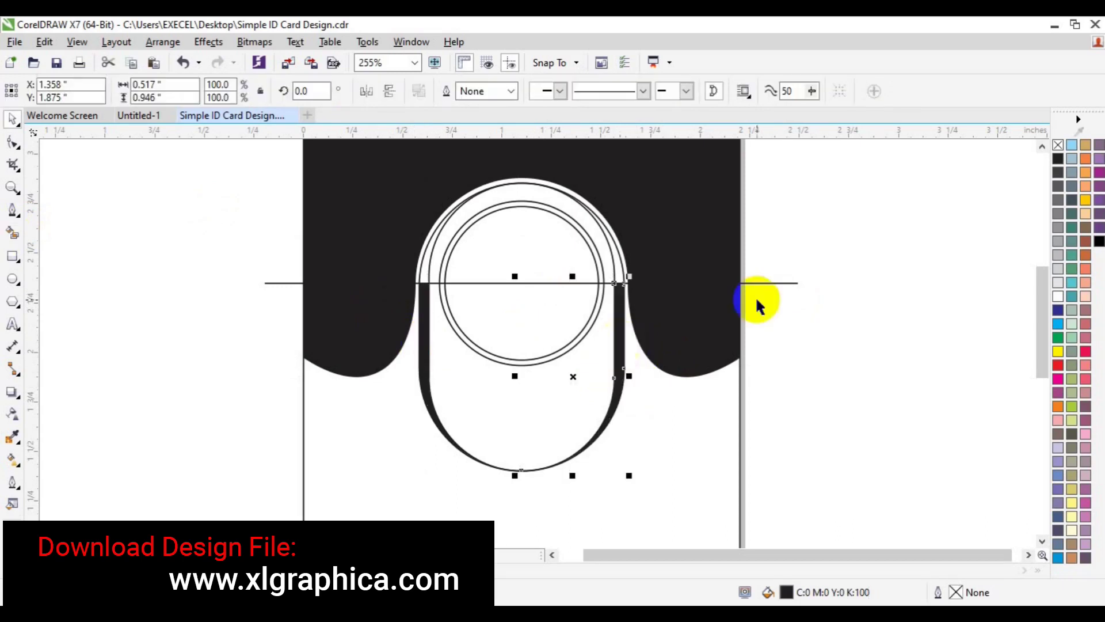
{"action": "left_click", "coordinate": [790, 283]}
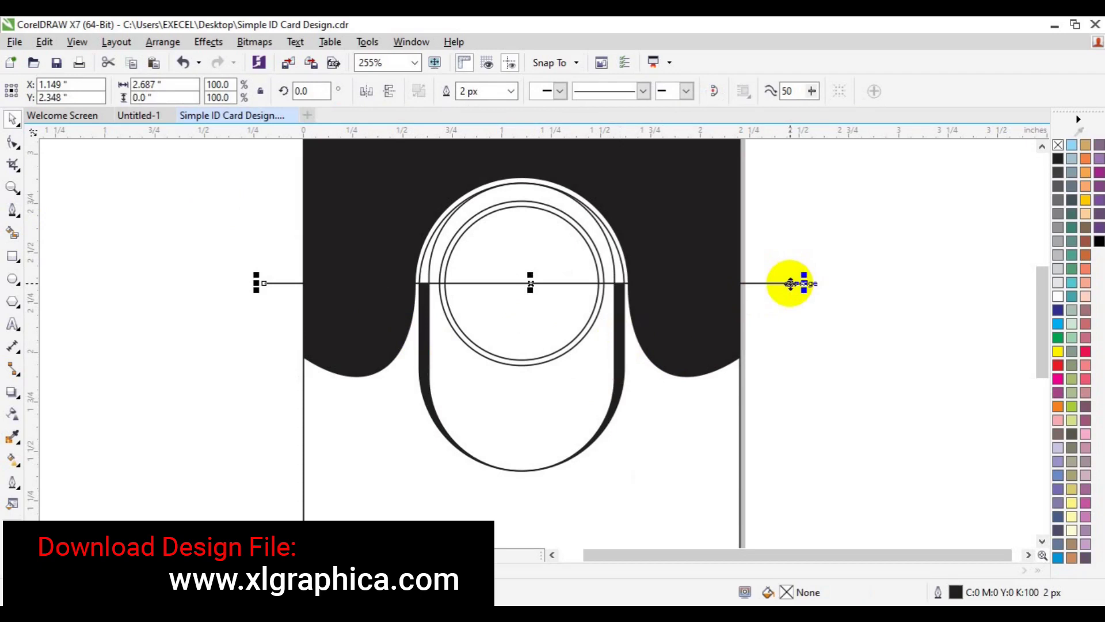
{"action": "key", "text": "Delete"}
{"action": "key", "text": "ctrl+z"}
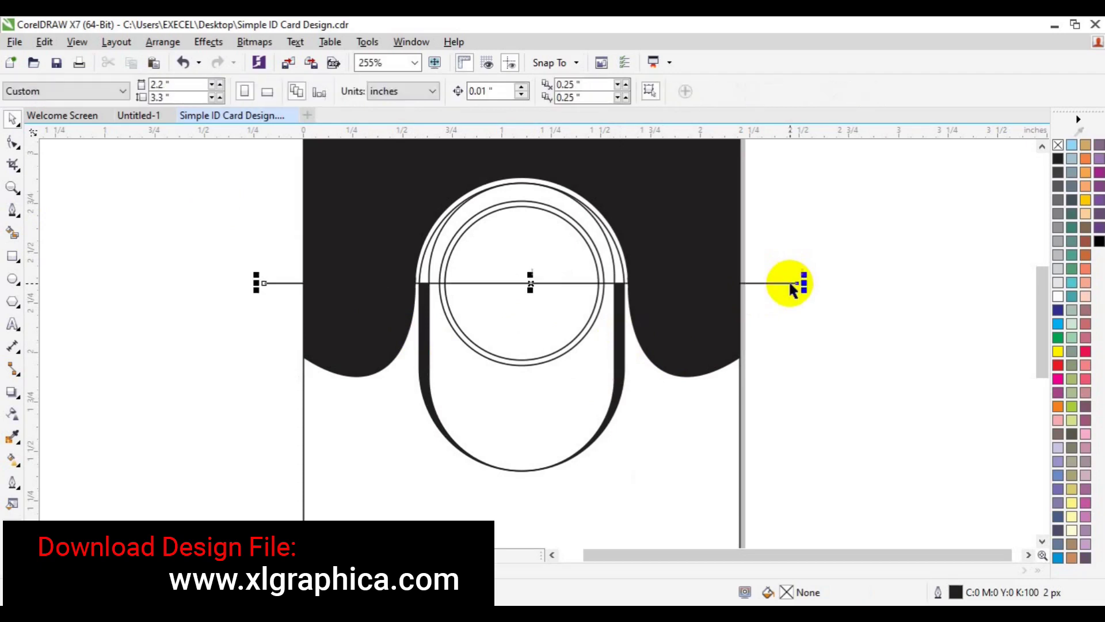
Step: Fill the oval's inner region below the line with light grey 10% Black
{"action": "left_click", "coordinate": [13, 232]}
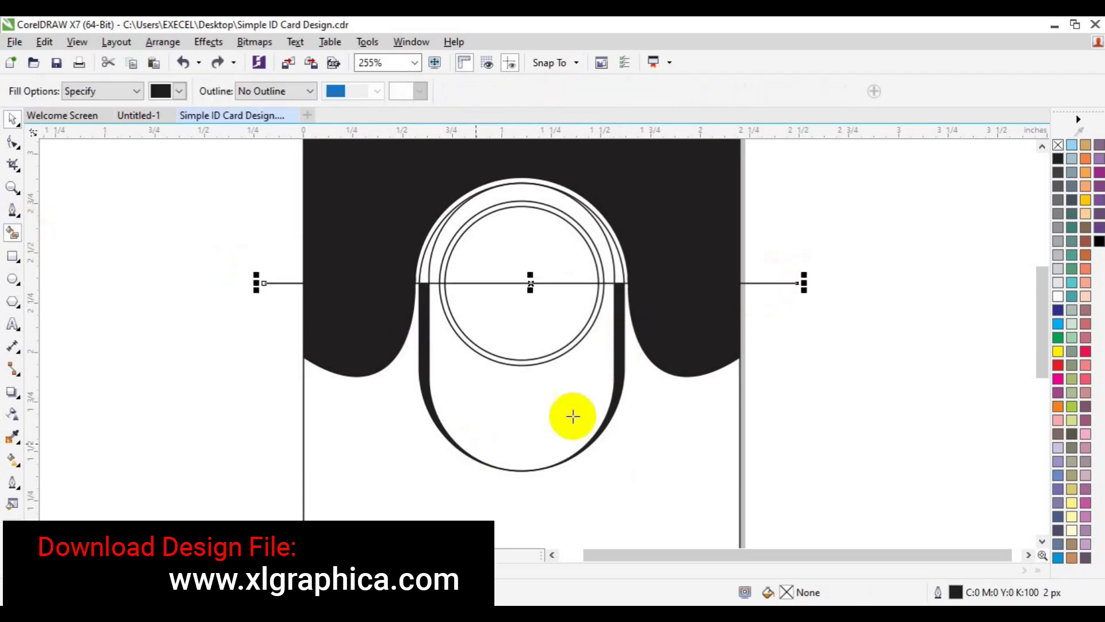
{"action": "left_click", "coordinate": [547, 425]}
{"action": "left_click", "coordinate": [1058, 288]}
{"action": "left_click", "coordinate": [1058, 286]}
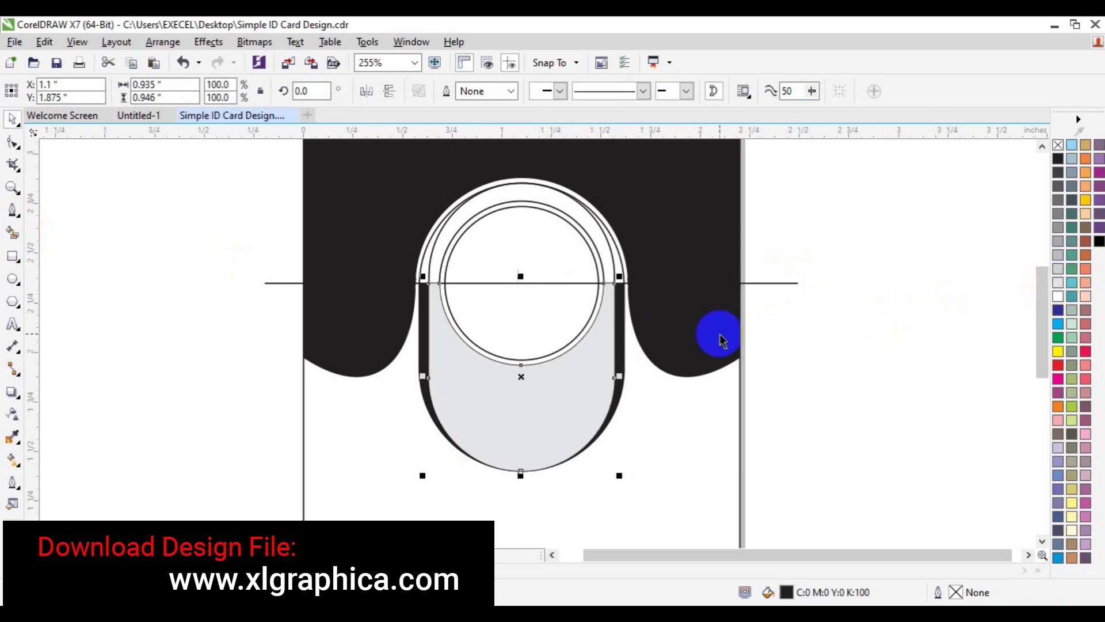
Step: Delete the horizontal line and the inner and outer arcs at the ring's top
{"action": "left_click", "coordinate": [564, 283]}
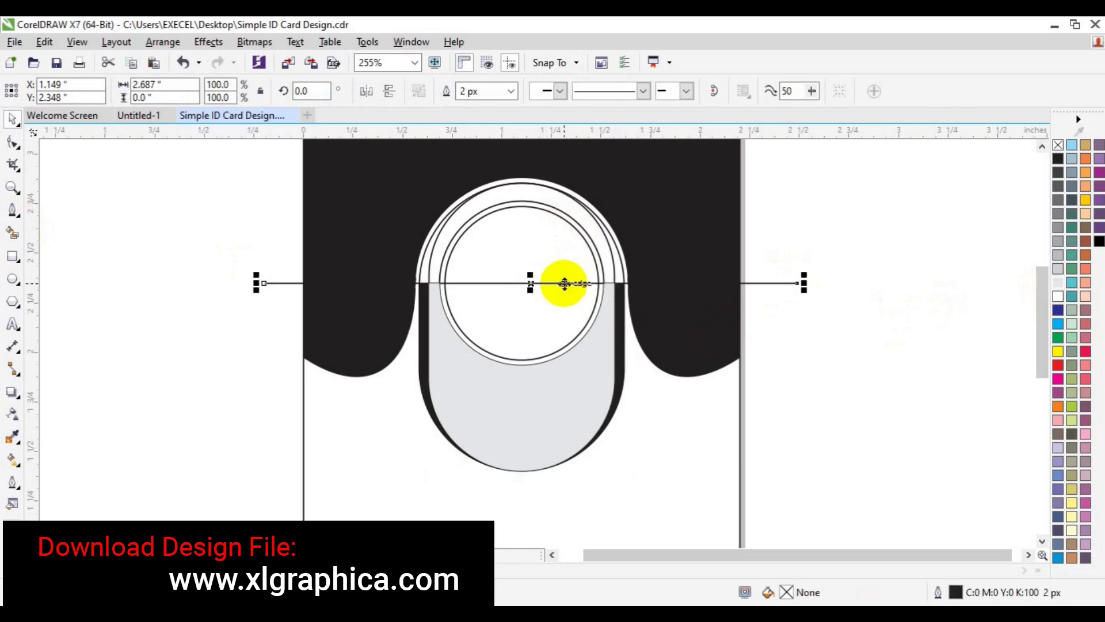
{"action": "key", "text": "Delete"}
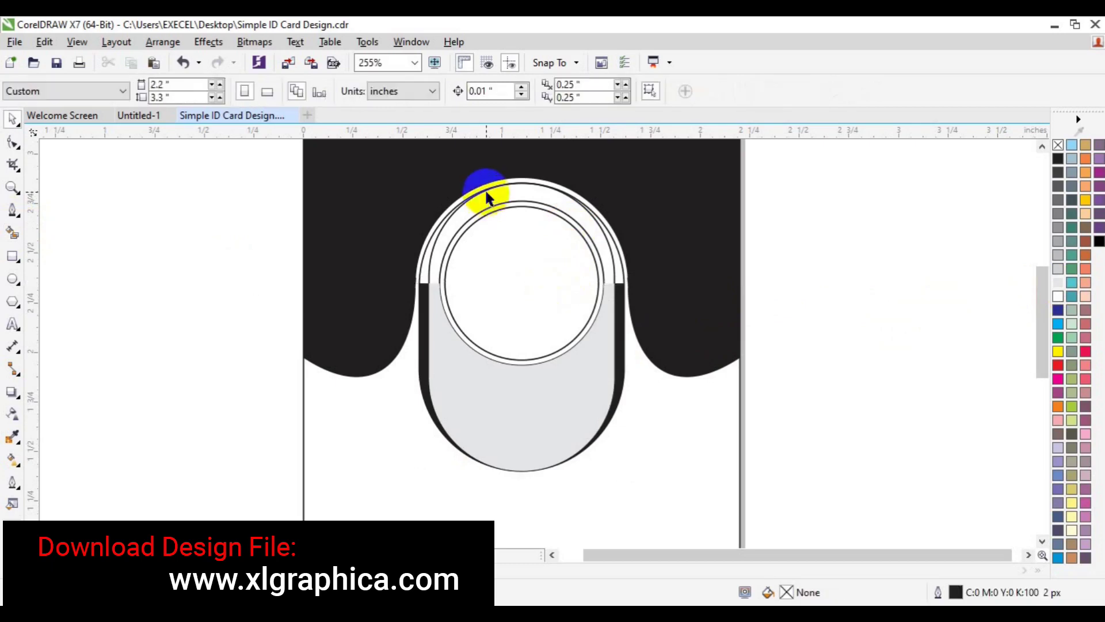
{"action": "left_click", "coordinate": [484, 189]}
{"action": "key", "text": "Delete"}
{"action": "left_click", "coordinate": [489, 192]}
{"action": "key", "text": "Delete"}
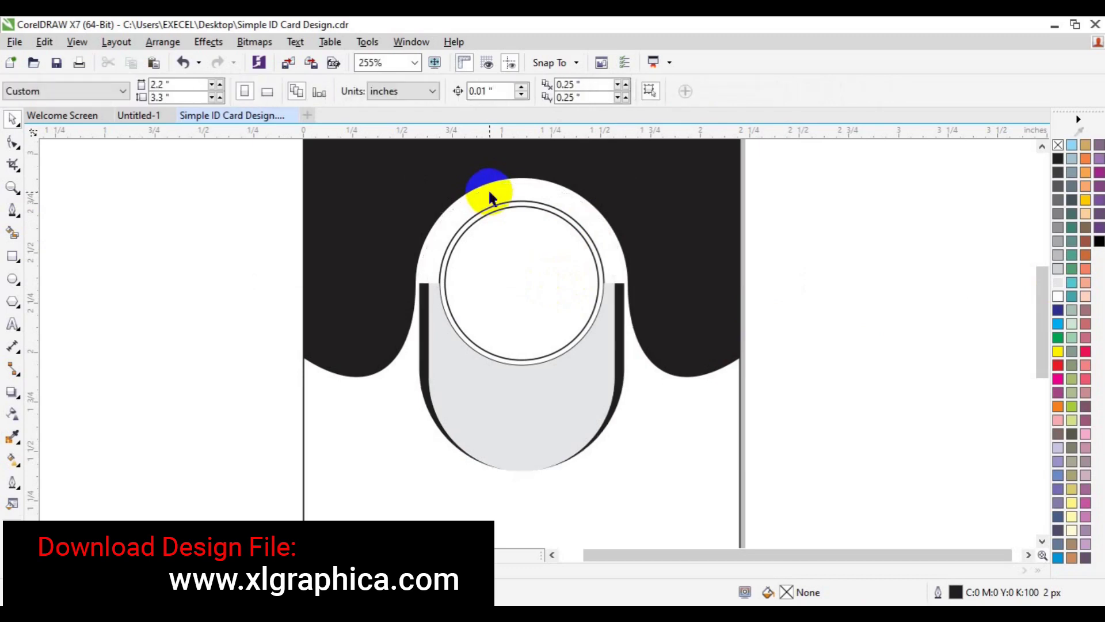
{"action": "left_click", "coordinate": [483, 278]}
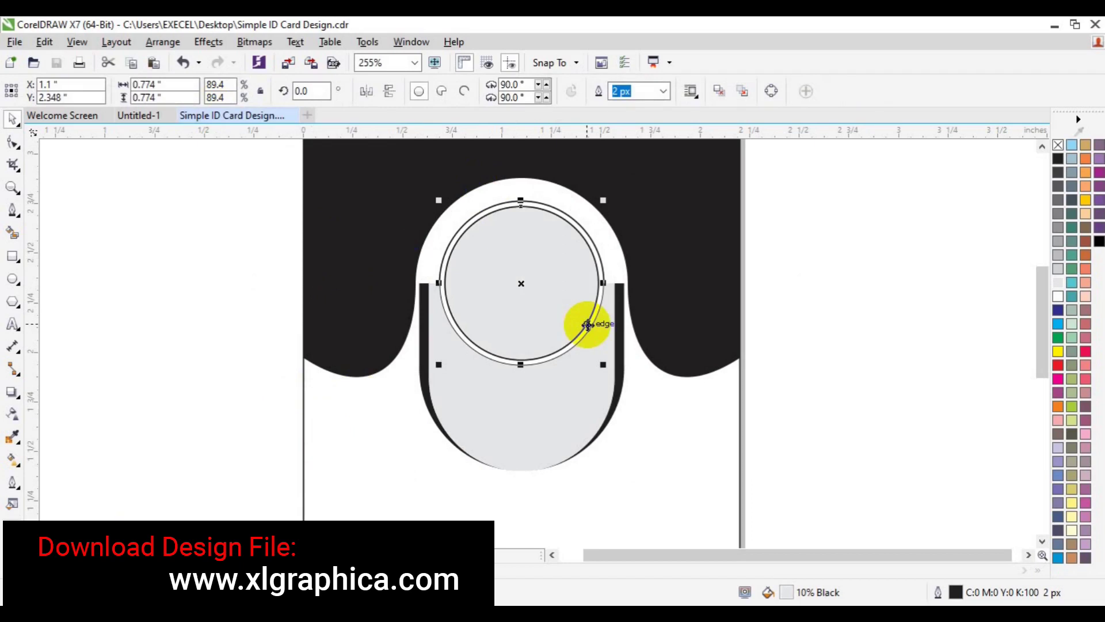
{"action": "left_click", "coordinate": [285, 68]}
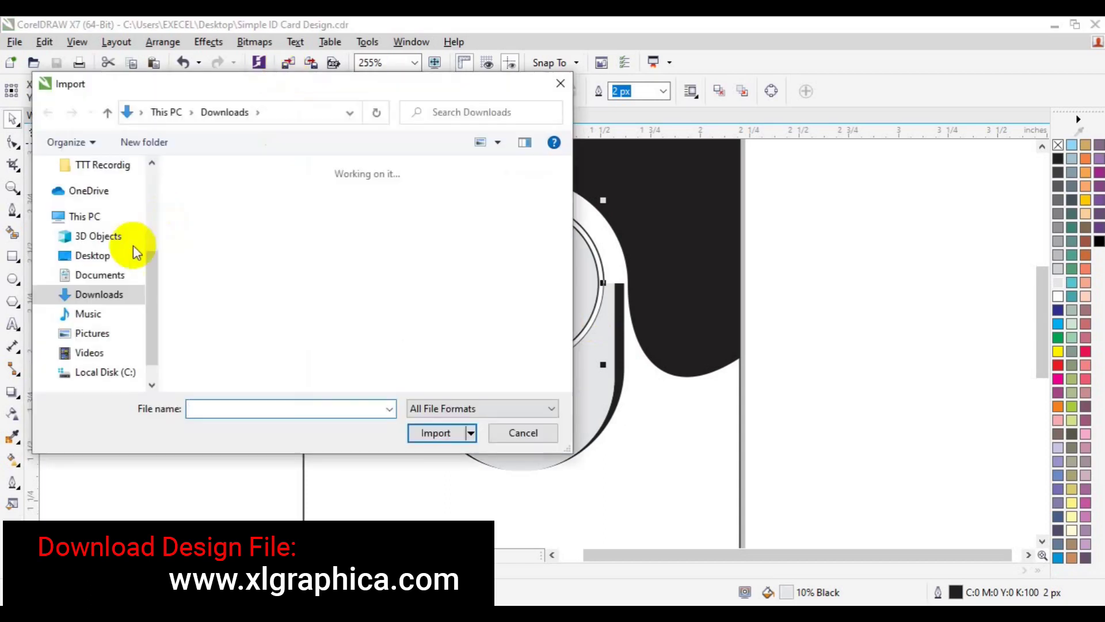
Step: Import passport-size2.png from the Desktop's freepik stockpoto folder
{"action": "left_click", "coordinate": [102, 257]}
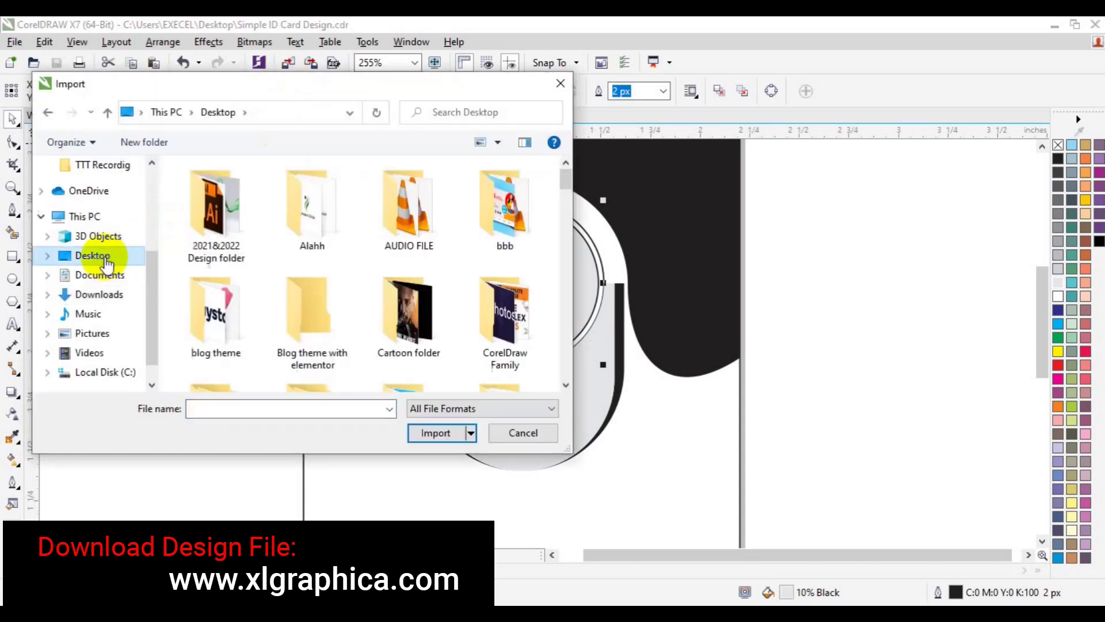
{"action": "scroll", "coordinate": [567, 387], "scroll_direction": "down", "scroll_amount": 3}
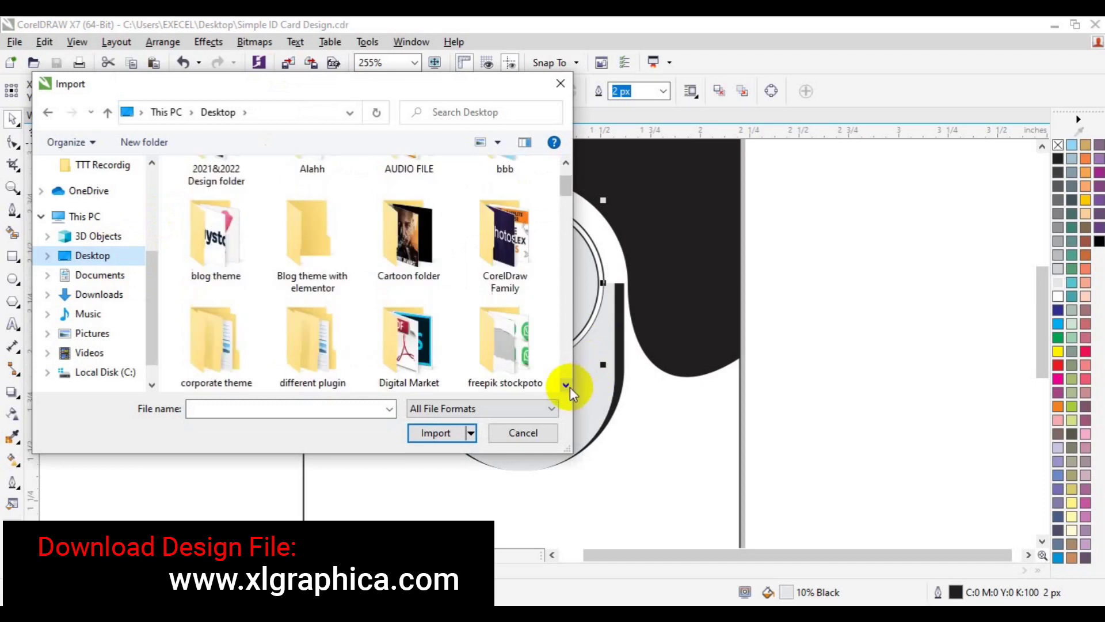
{"action": "double_click", "coordinate": [544, 323]}
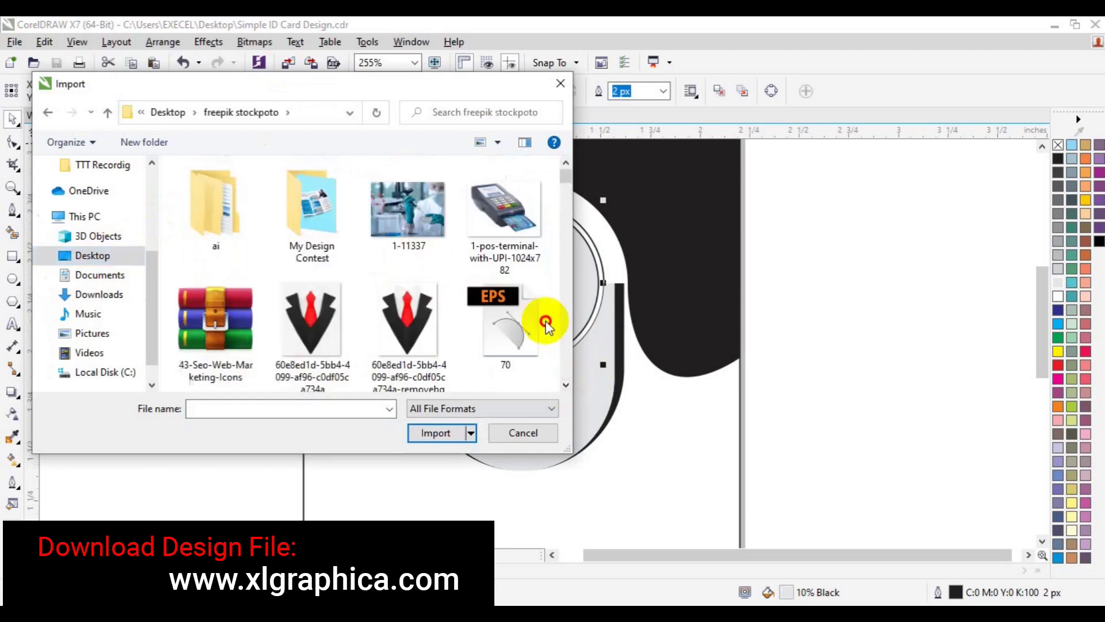
{"action": "scroll", "coordinate": [564, 370], "scroll_direction": "down", "scroll_amount": 8}
{"action": "scroll", "coordinate": [564, 371], "scroll_direction": "down", "scroll_amount": 15}
{"action": "scroll", "coordinate": [564, 371], "scroll_direction": "down", "scroll_amount": 15}
{"action": "scroll", "coordinate": [564, 371], "scroll_direction": "down", "scroll_amount": 15}
{"action": "scroll", "coordinate": [564, 370], "scroll_direction": "down", "scroll_amount": 15}
{"action": "scroll", "coordinate": [564, 377], "scroll_direction": "down", "scroll_amount": 15}
{"action": "scroll", "coordinate": [564, 370], "scroll_direction": "down", "scroll_amount": 15}
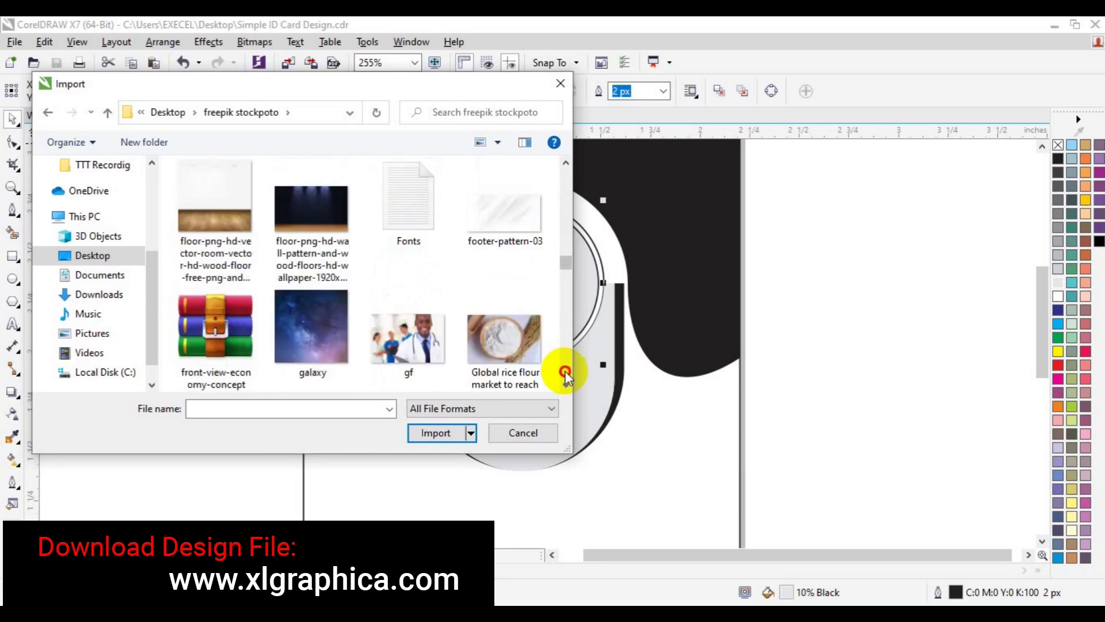
{"action": "scroll", "coordinate": [564, 373], "scroll_direction": "down", "scroll_amount": 15}
{"action": "scroll", "coordinate": [565, 377], "scroll_direction": "down", "scroll_amount": 15}
{"action": "scroll", "coordinate": [565, 373], "scroll_direction": "down", "scroll_amount": 15}
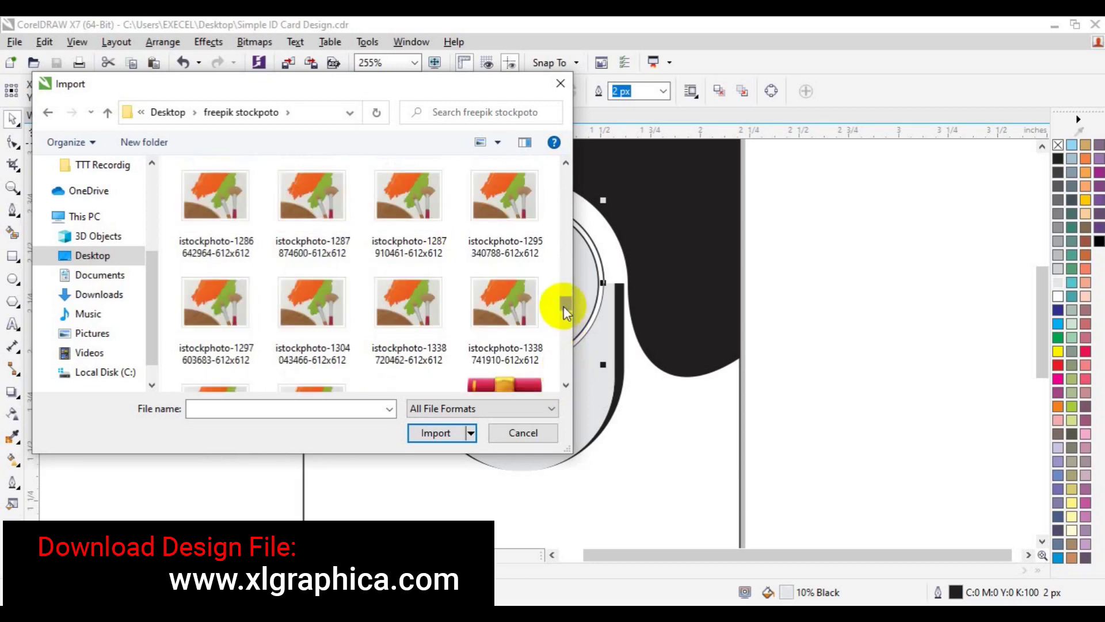
{"action": "scroll", "coordinate": [564, 306], "scroll_direction": "up", "scroll_amount": 5}
{"action": "scroll", "coordinate": [564, 306], "scroll_direction": "down", "scroll_amount": 5}
{"action": "scroll", "coordinate": [564, 306], "scroll_direction": "up", "scroll_amount": 3}
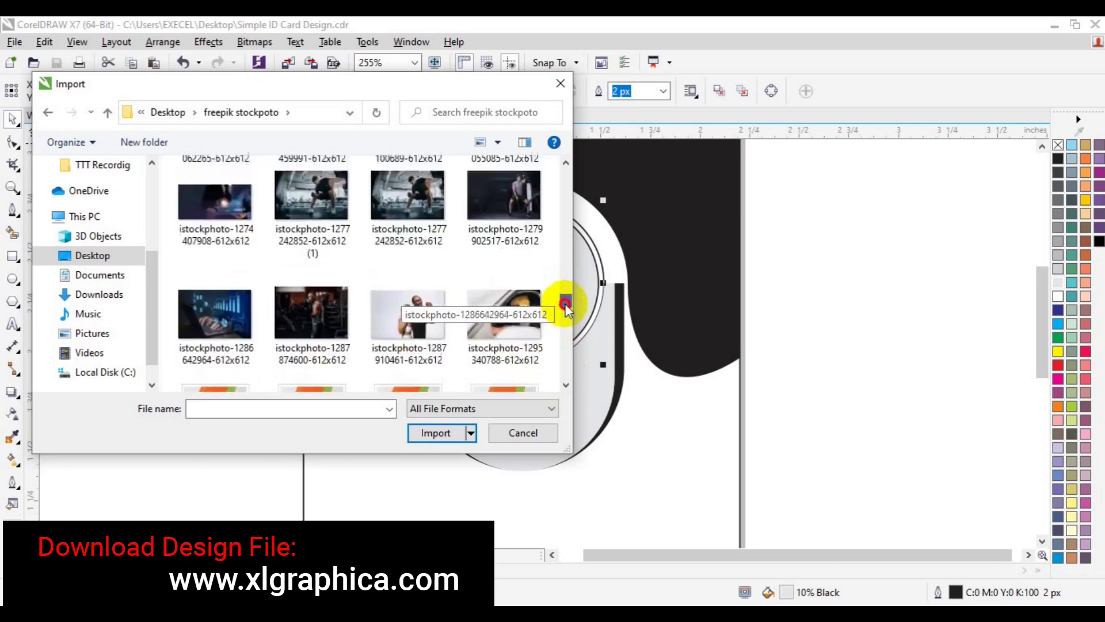
{"action": "scroll", "coordinate": [564, 306], "scroll_direction": "up", "scroll_amount": 3}
{"action": "scroll", "coordinate": [564, 299], "scroll_direction": "down", "scroll_amount": 6}
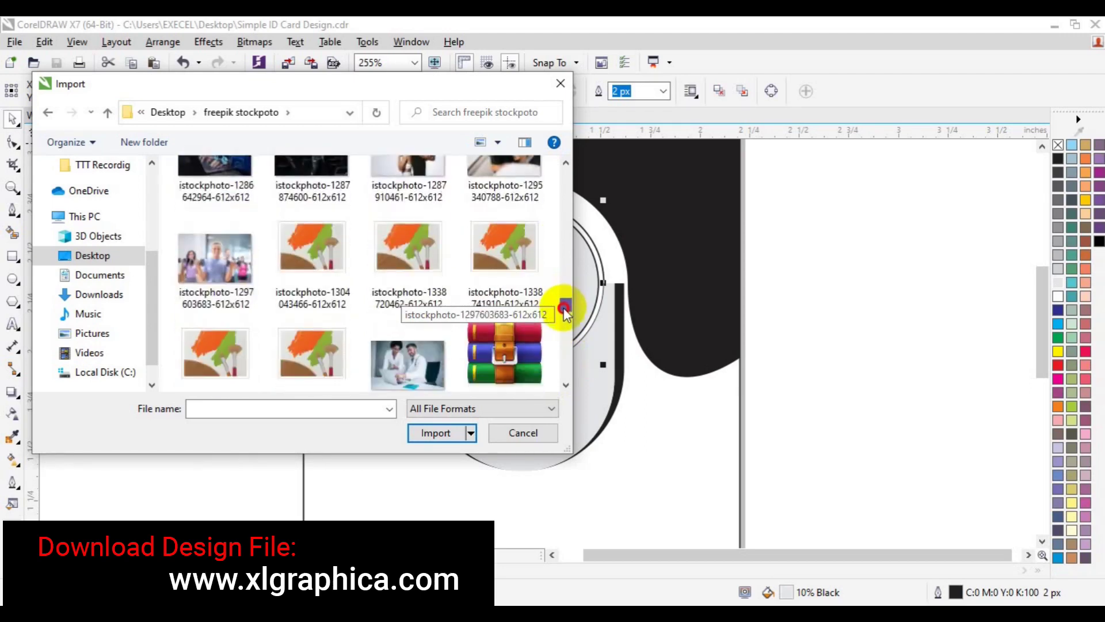
{"action": "scroll", "coordinate": [564, 311], "scroll_direction": "down", "scroll_amount": 4}
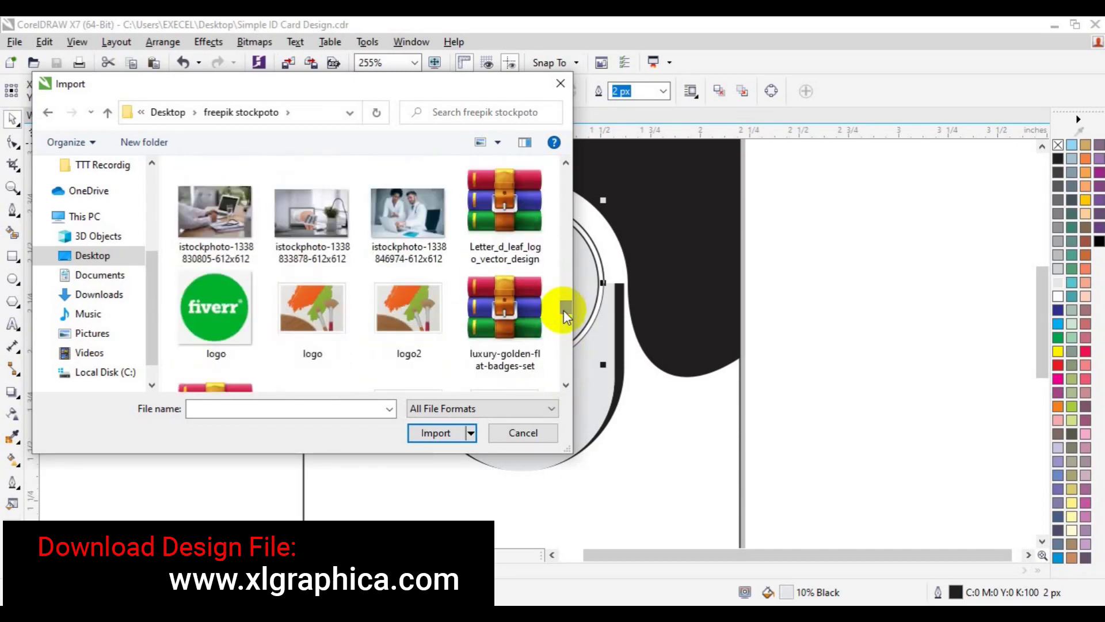
{"action": "scroll", "coordinate": [564, 309], "scroll_direction": "down", "scroll_amount": 5}
{"action": "left_click", "coordinate": [222, 377]}
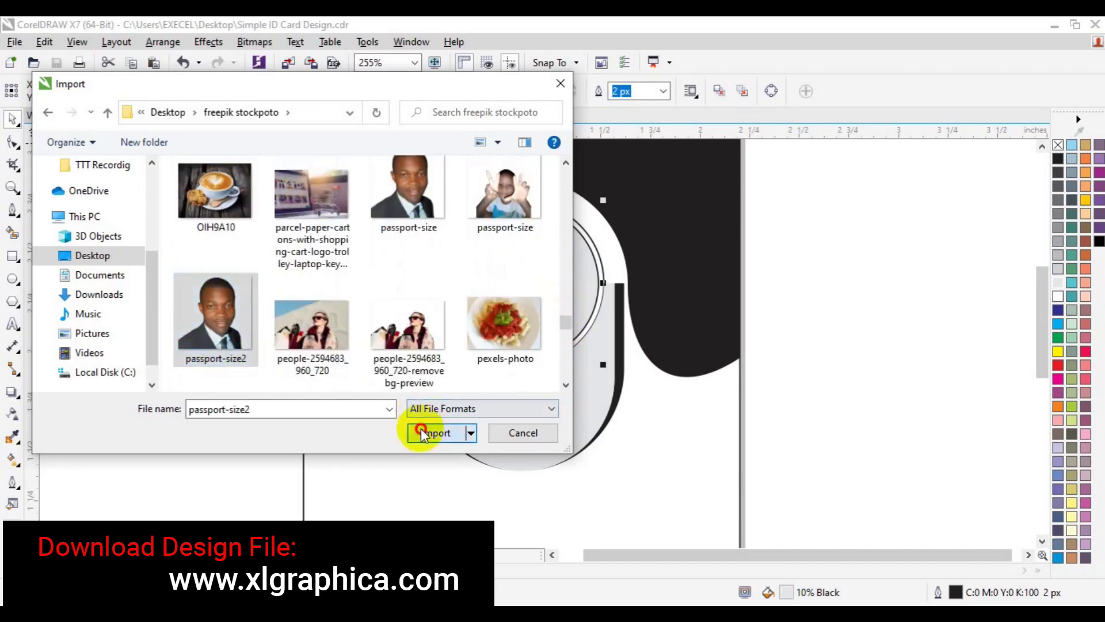
{"action": "left_click", "coordinate": [429, 433]}
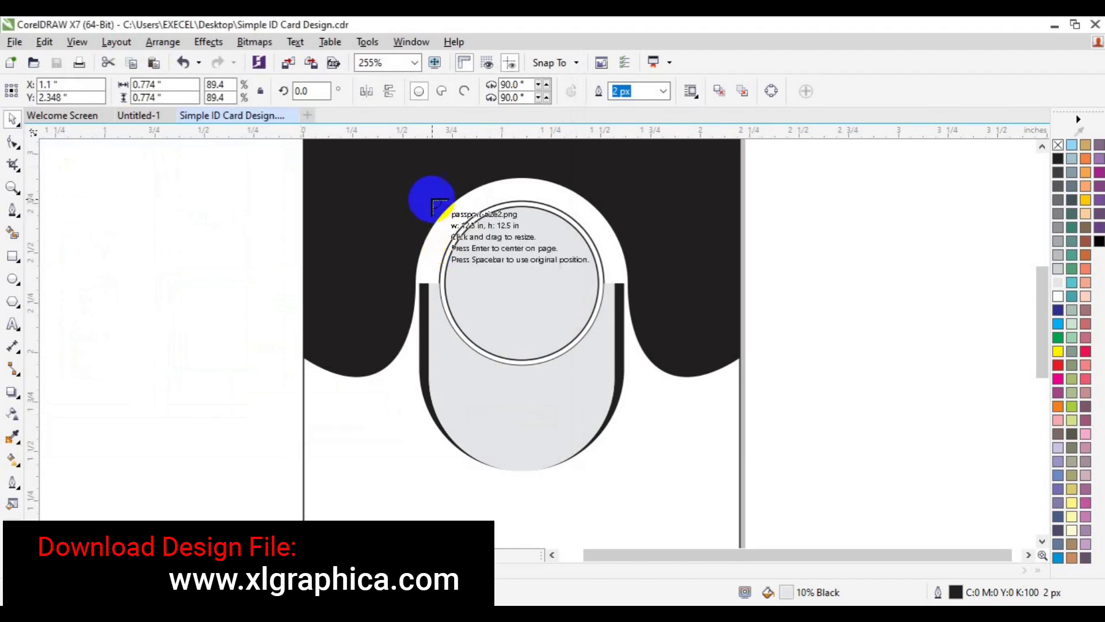
Step: Place and shrink the photo, then PowerClip it inside the inner circle
{"action": "left_click", "coordinate": [616, 367]}
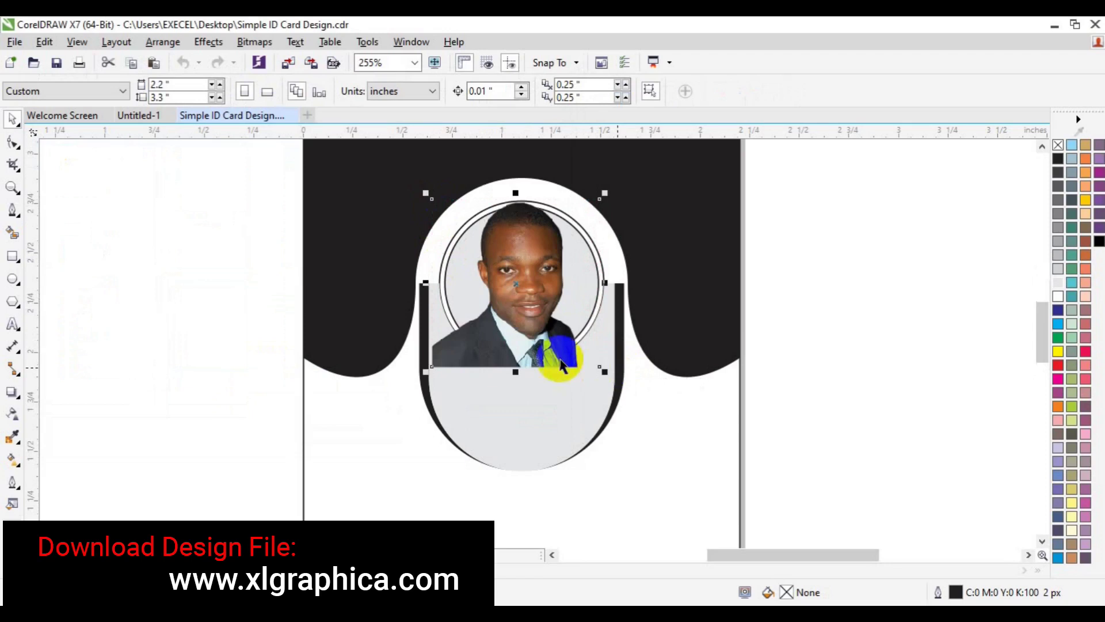
{"action": "left_click_drag", "start_coordinate": [602, 372], "coordinate": [590, 361]}
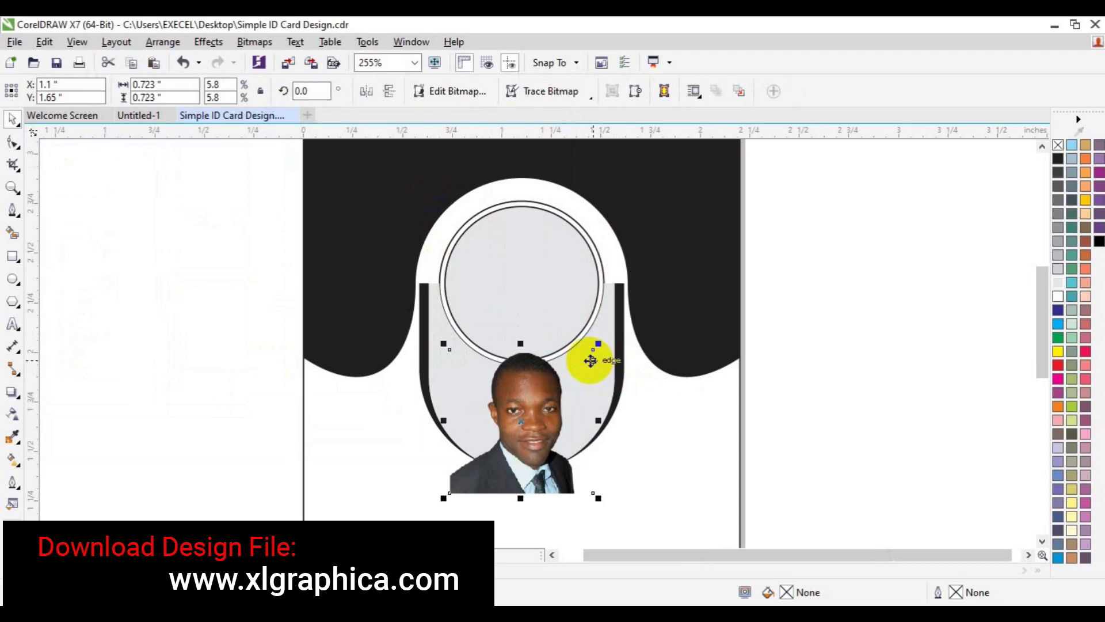
{"action": "left_click", "coordinate": [211, 45]}
{"action": "mouse_move", "coordinate": [296, 254]}
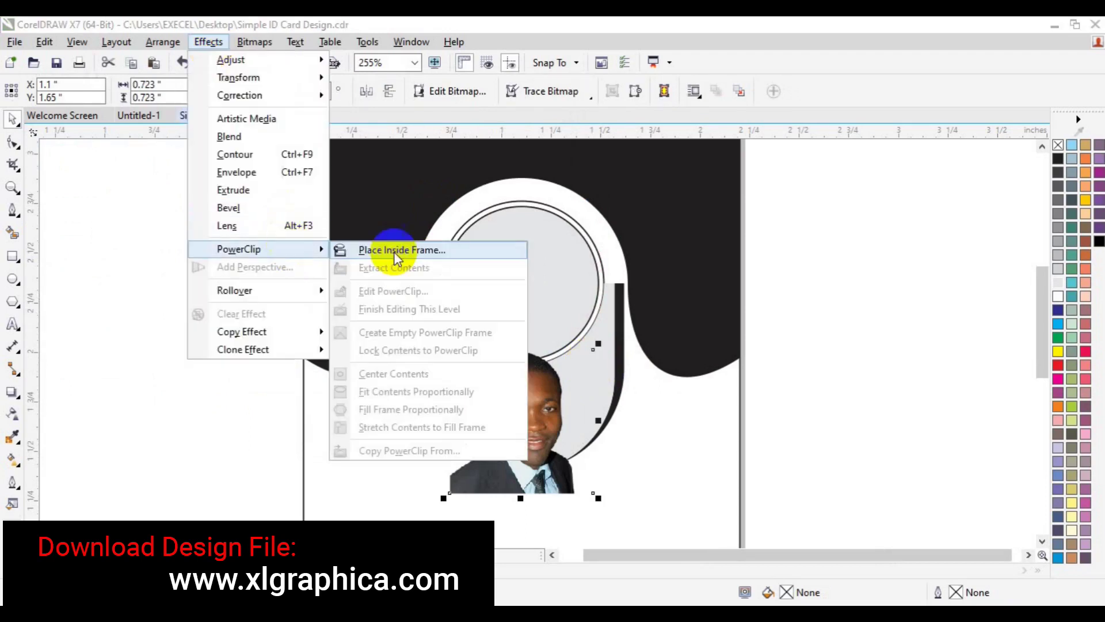
{"action": "left_click", "coordinate": [405, 251]}
{"action": "left_click", "coordinate": [553, 289]}
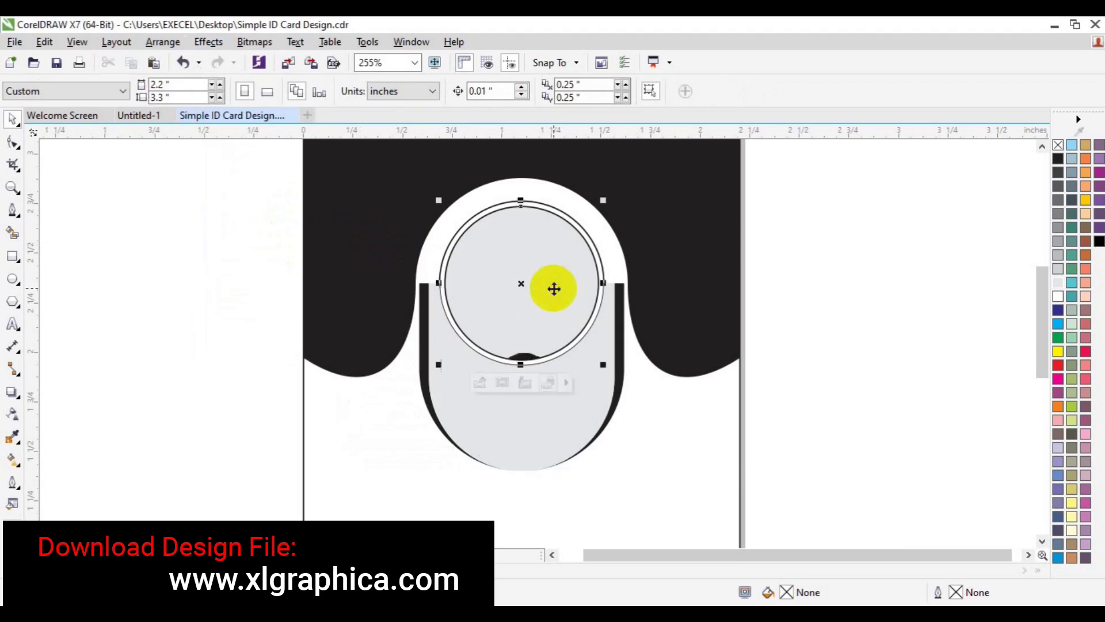
Step: Edit the PowerClip contents to move the photo up, centring the face in the circle
{"action": "left_click", "coordinate": [479, 384]}
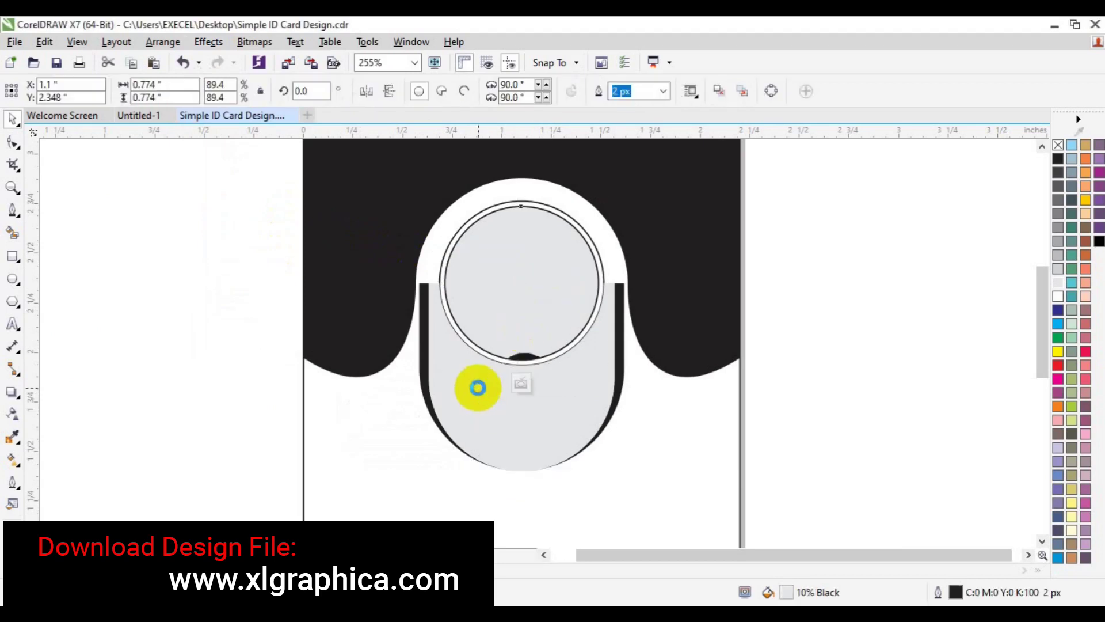
{"action": "left_click", "coordinate": [548, 473]}
{"action": "left_click_drag", "start_coordinate": [548, 473], "coordinate": [542, 342]}
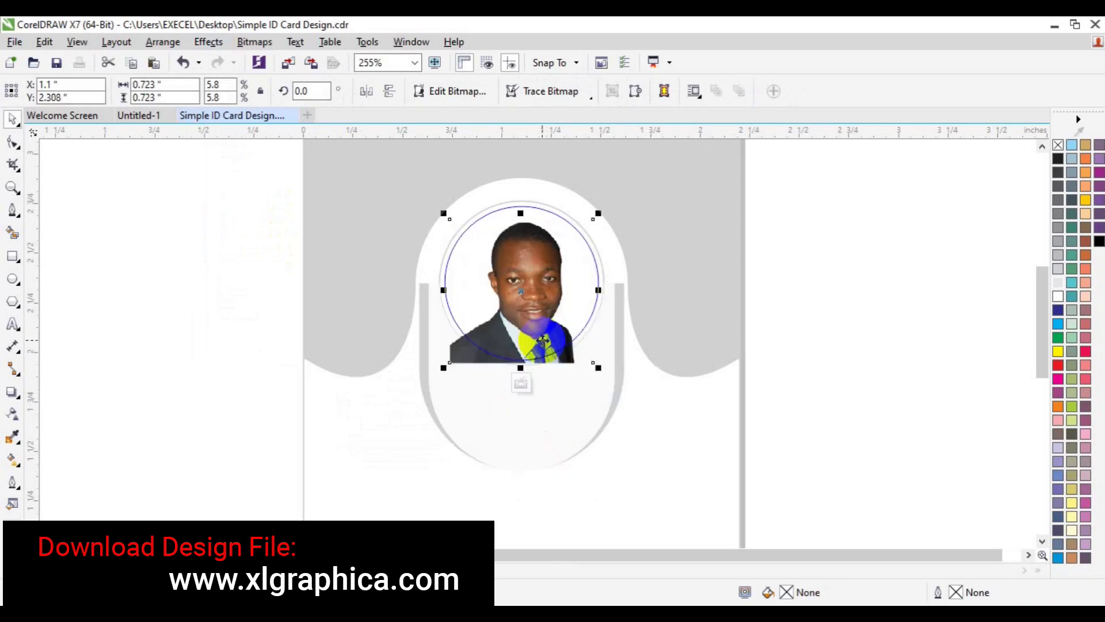
{"action": "left_click", "coordinate": [521, 388]}
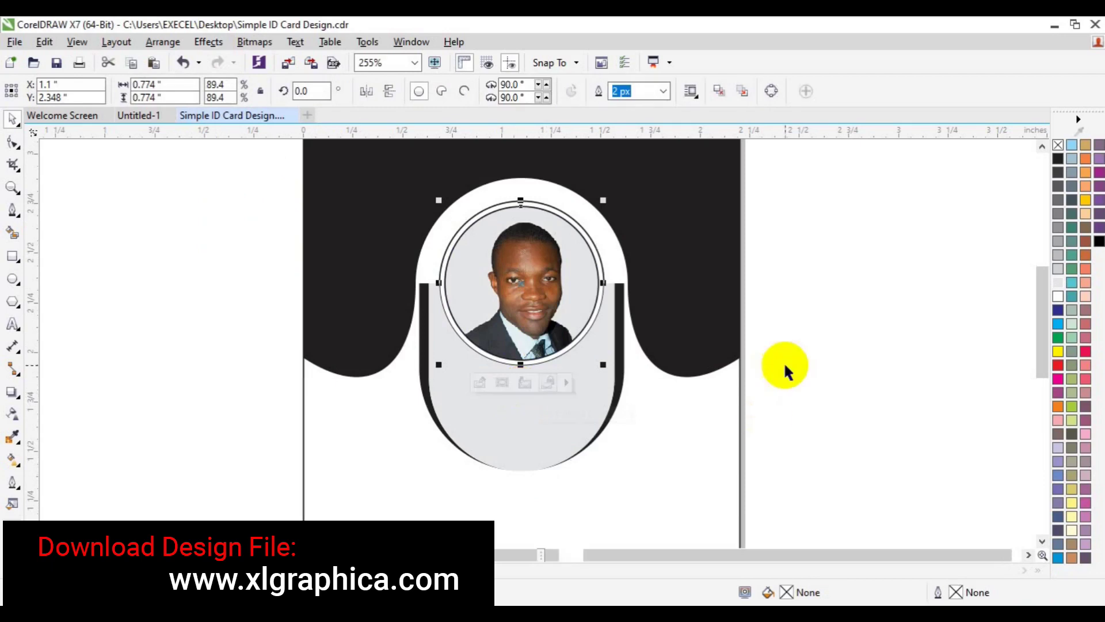
{"action": "left_click", "coordinate": [772, 246]}
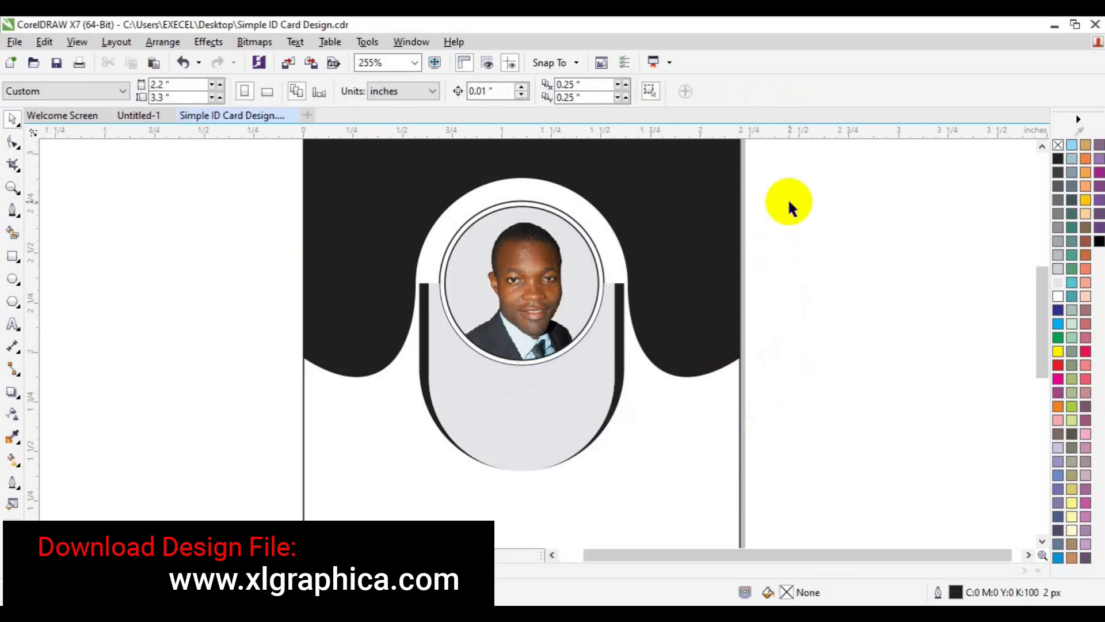
Step: Delete the outer ring around the photo and make the photo circle's outline red
{"action": "left_click", "coordinate": [603, 277]}
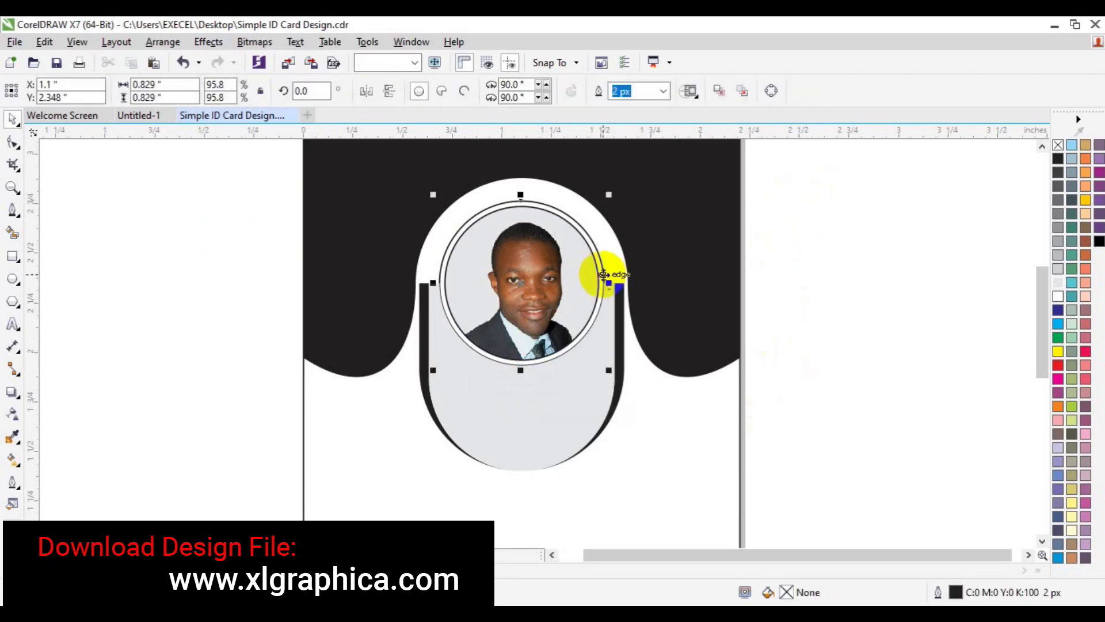
{"action": "key", "text": "Delete"}
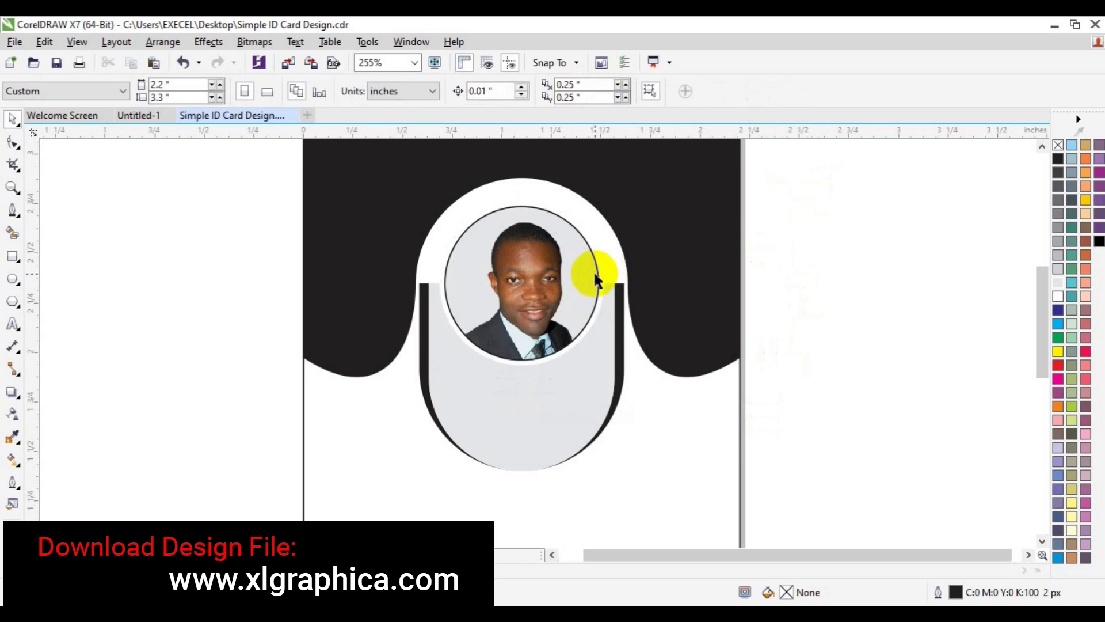
{"action": "left_click", "coordinate": [596, 274]}
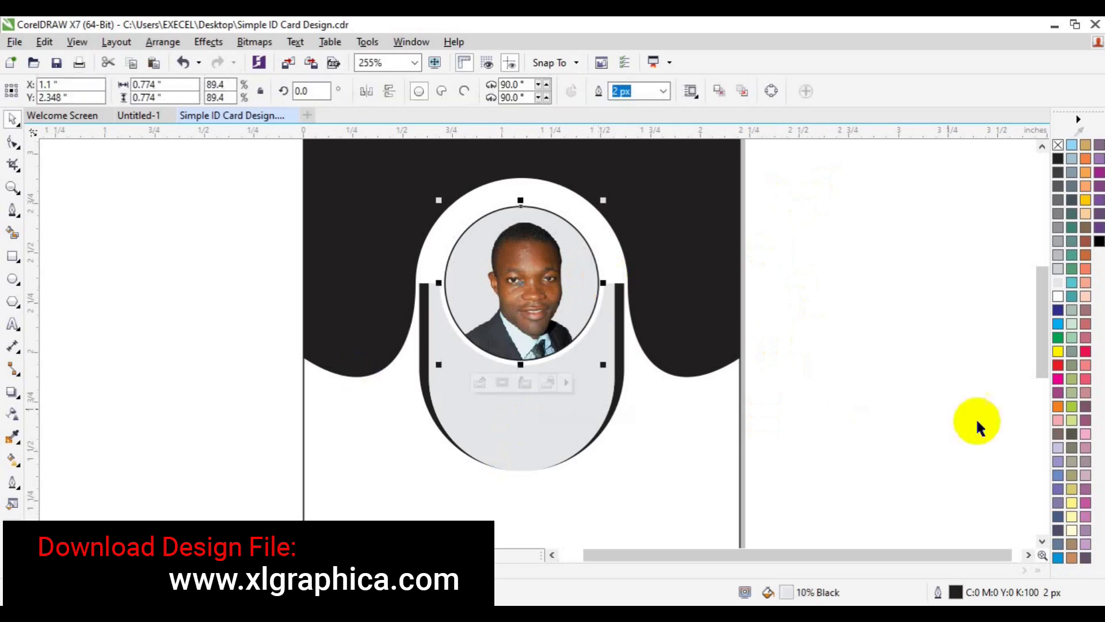
{"action": "right_click", "coordinate": [1058, 366]}
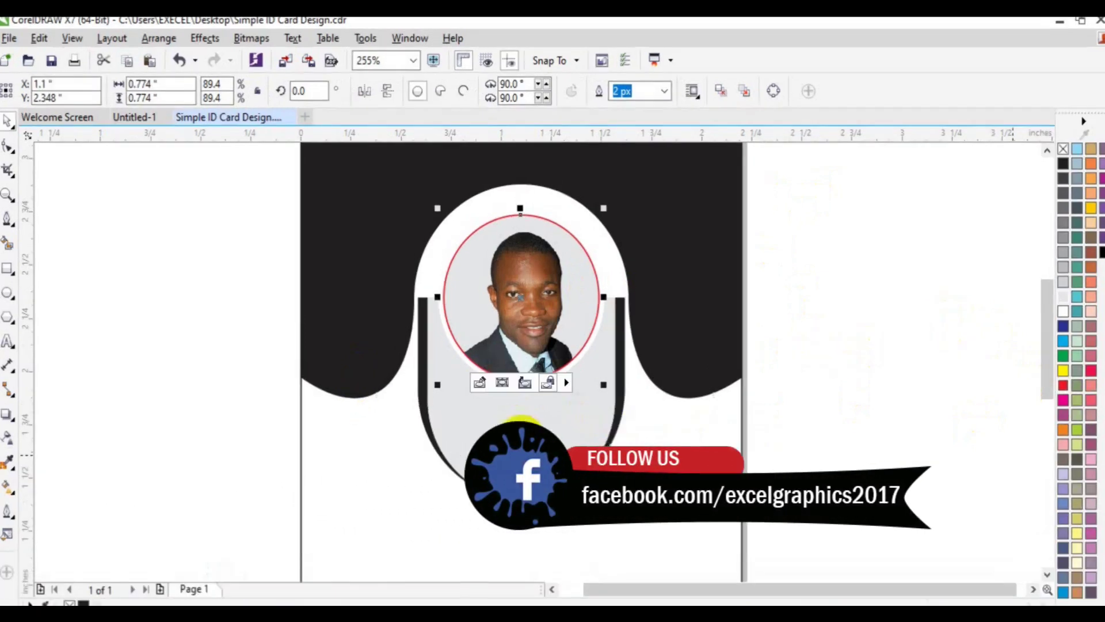
{"action": "left_click", "coordinate": [497, 449]}
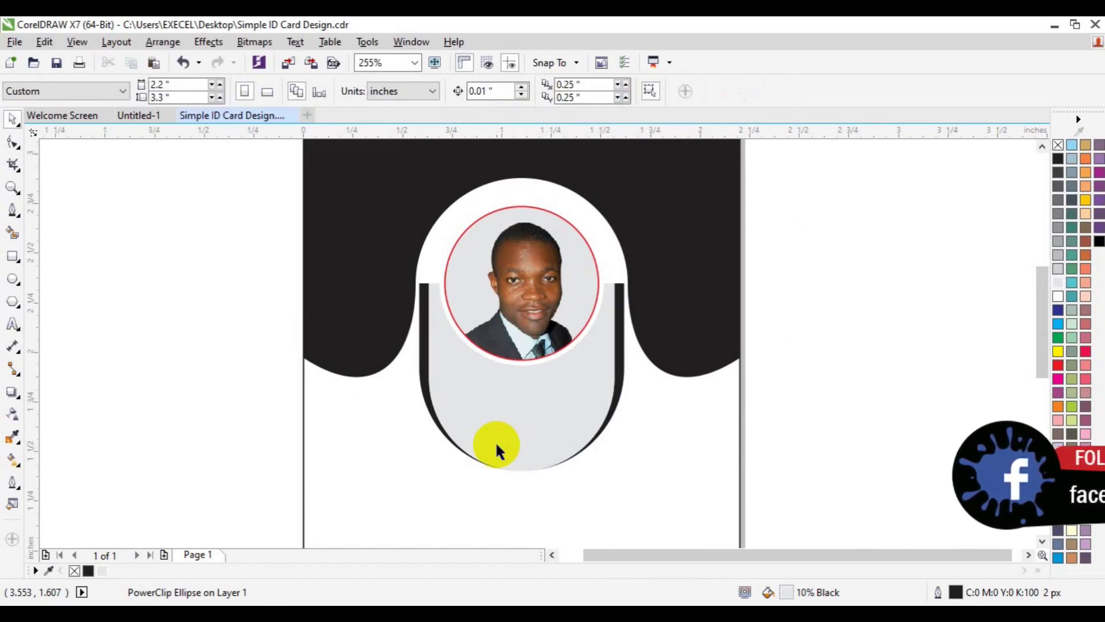
Step: Fill both black side strips of the capsule red
{"action": "left_click", "coordinate": [602, 437]}
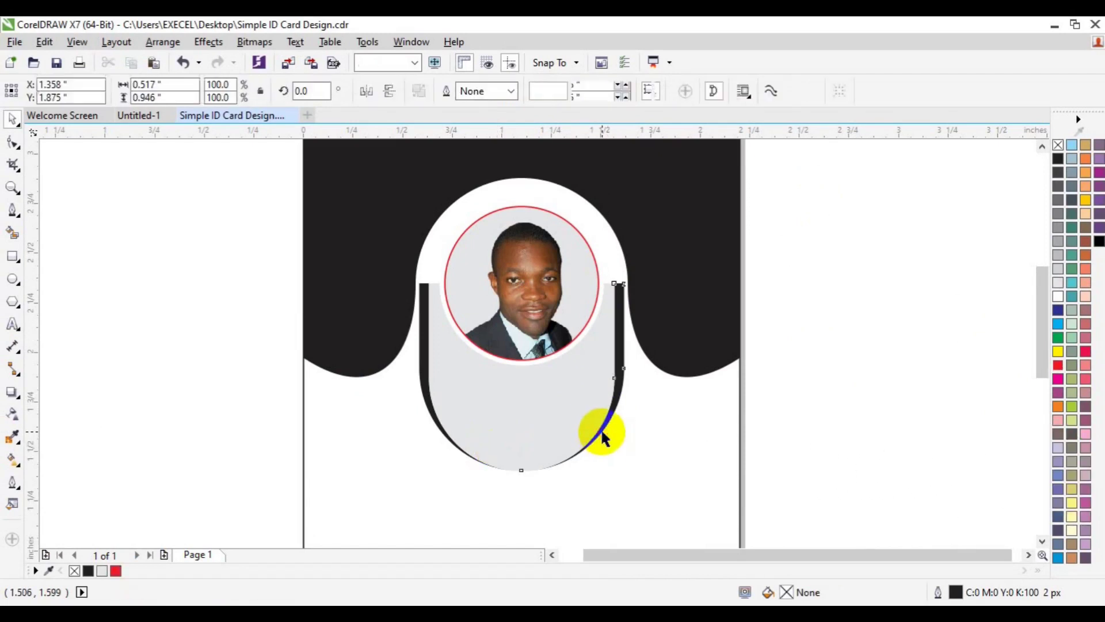
{"action": "left_click", "coordinate": [430, 419], "text": "shift"}
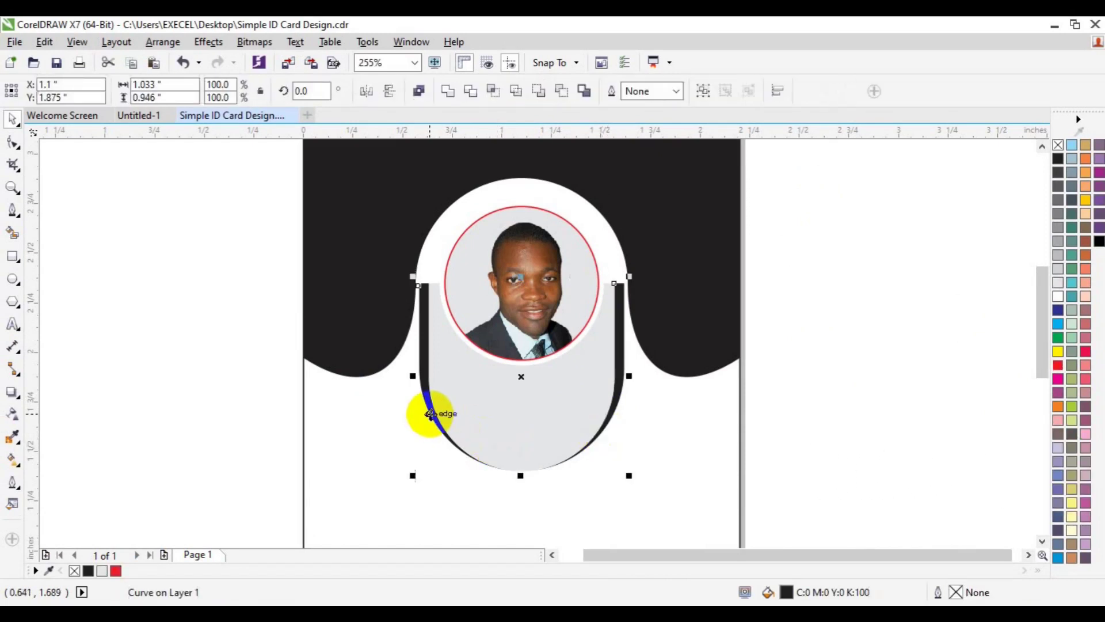
{"action": "right_click", "coordinate": [1059, 367]}
{"action": "left_click", "coordinate": [925, 375]}
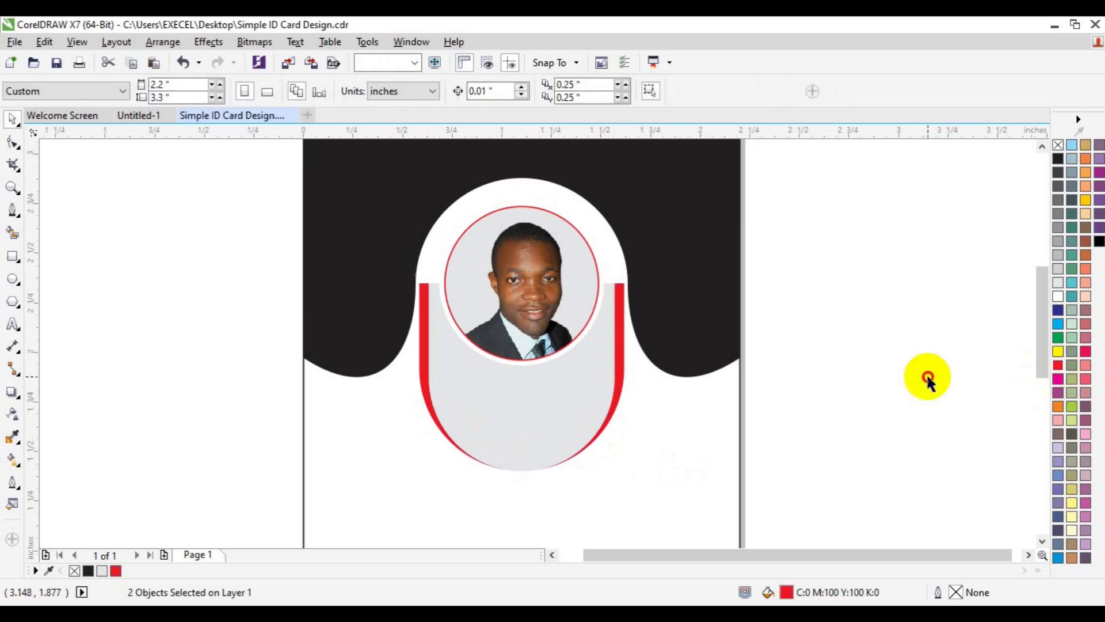
{"action": "left_click", "coordinate": [12, 187]}
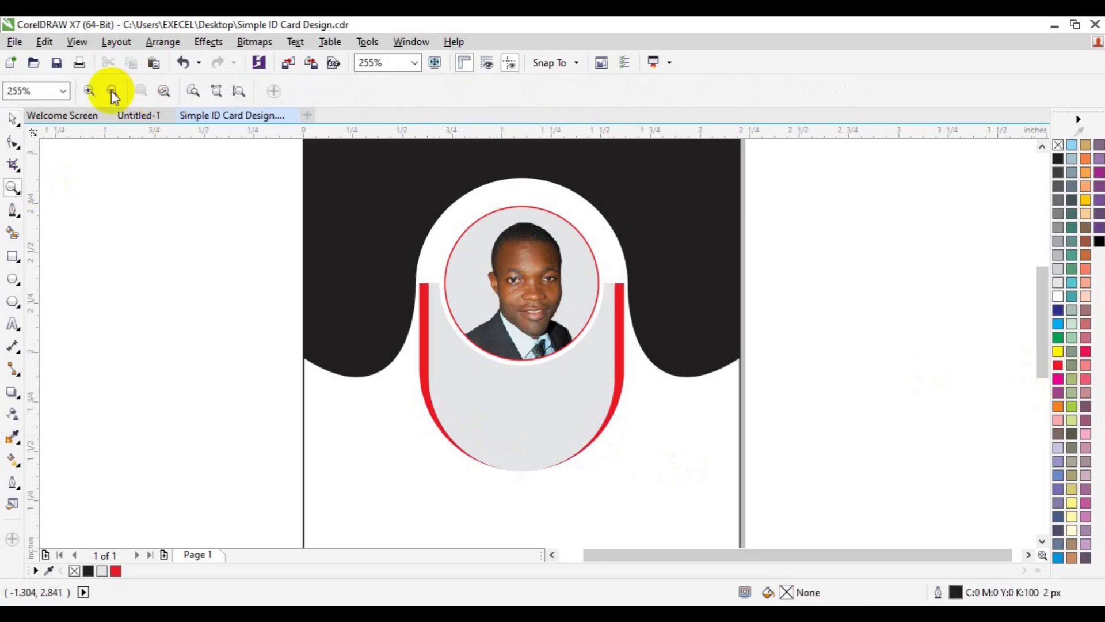
Step: Zoom out and fill the black top header light grey
{"action": "left_click", "coordinate": [111, 91]}
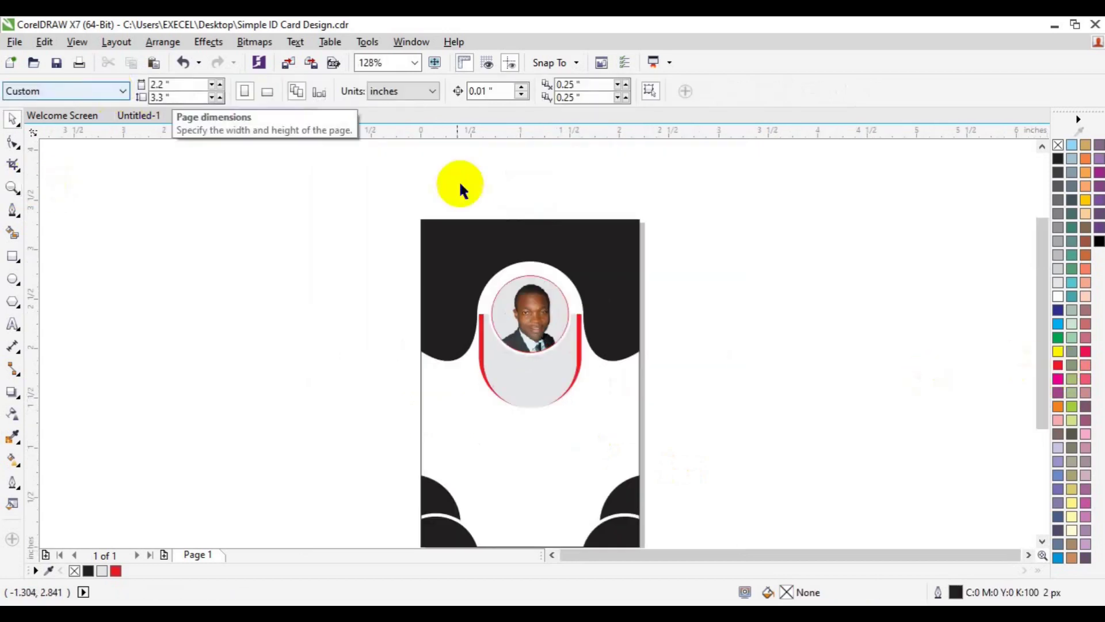
{"action": "left_click", "coordinate": [442, 256]}
{"action": "left_click", "coordinate": [101, 571]}
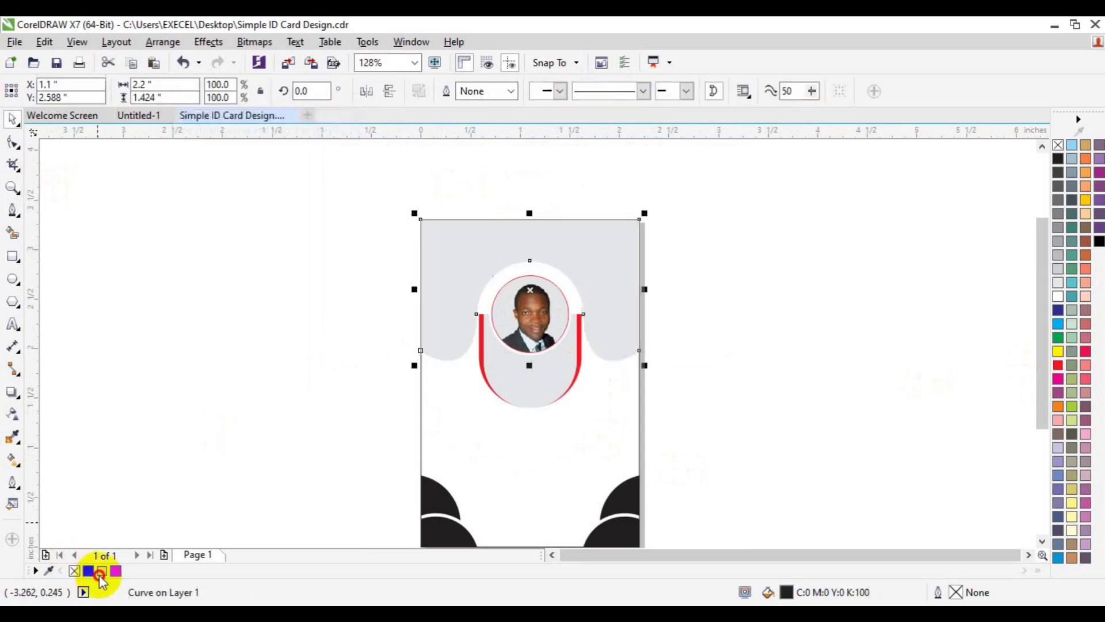
{"action": "left_click", "coordinate": [437, 493]}
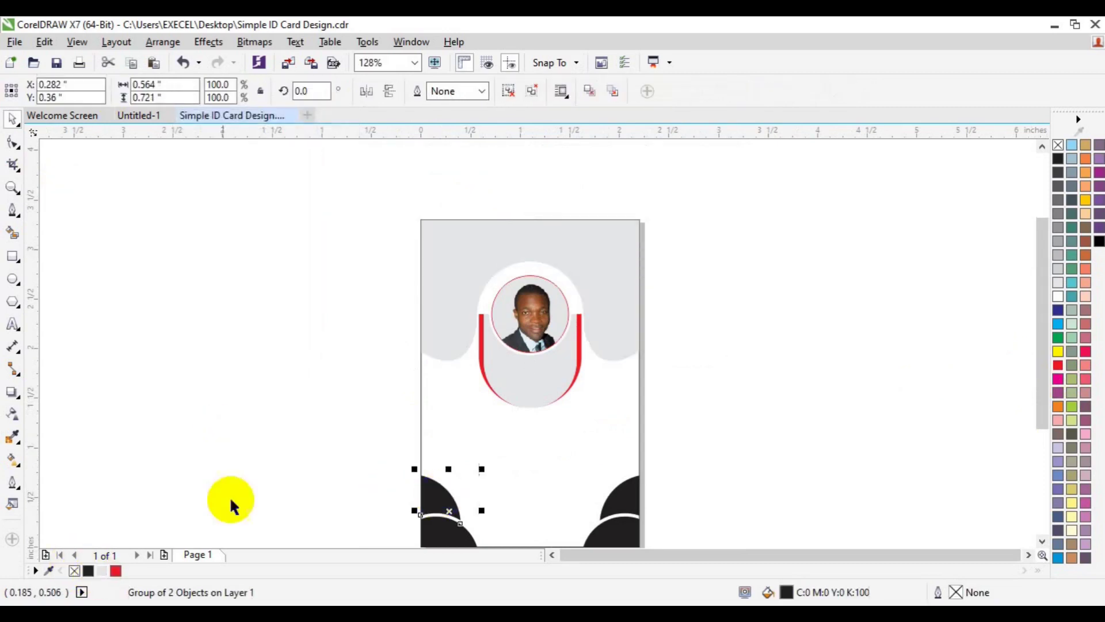
{"action": "left_click", "coordinate": [115, 570]}
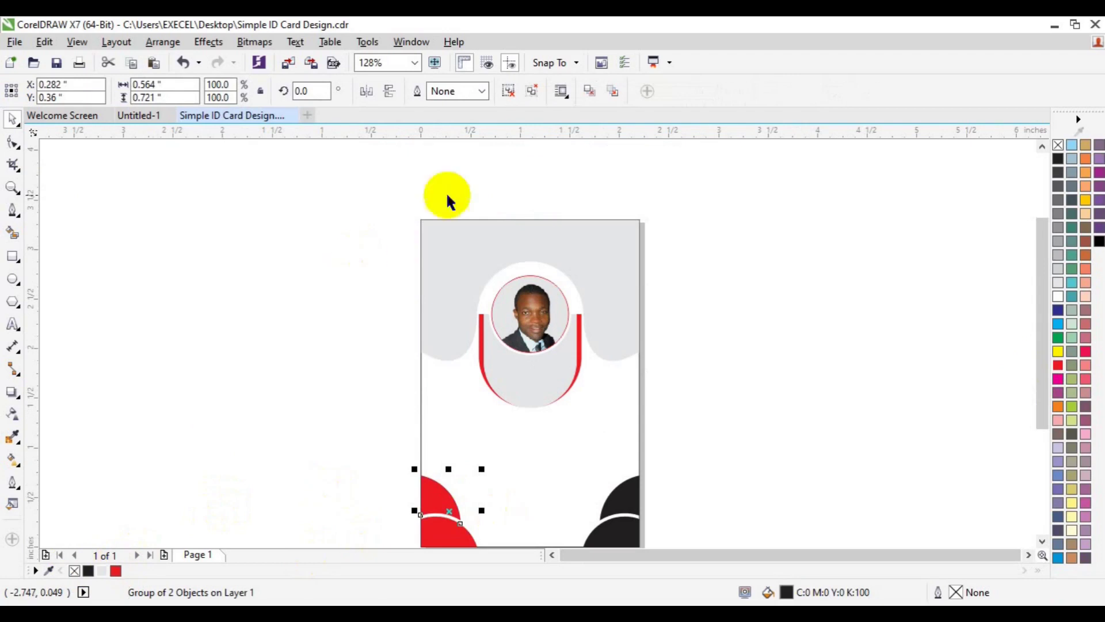
{"action": "key", "text": "ctrl+z"}
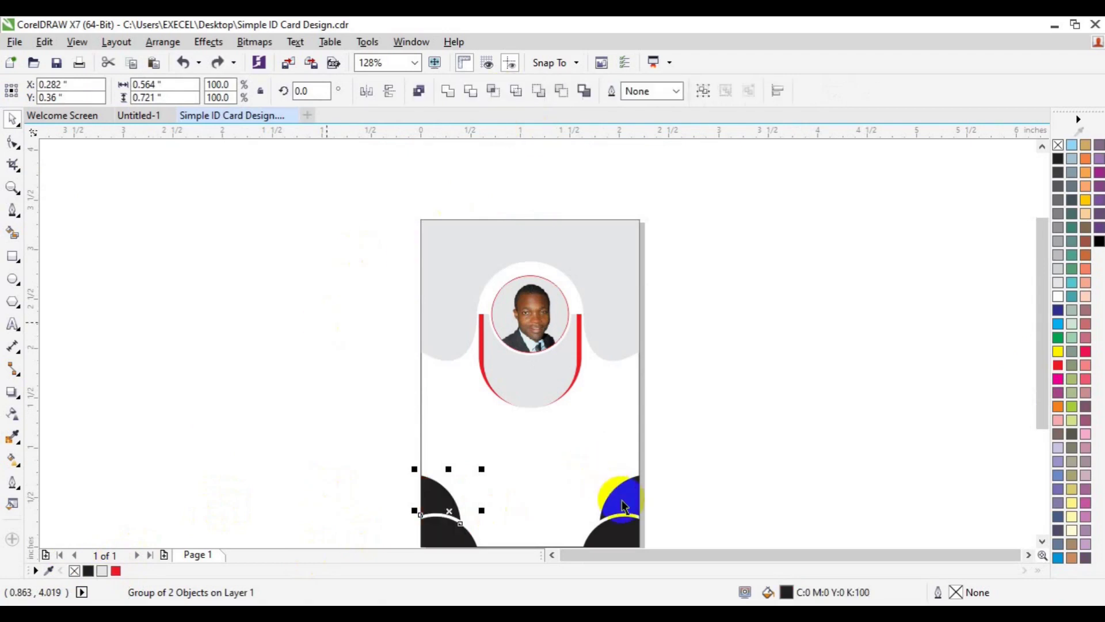
Step: Select the bottom corner shapes and ungroup the bottom-right corner group
{"action": "left_click", "coordinate": [628, 480]}
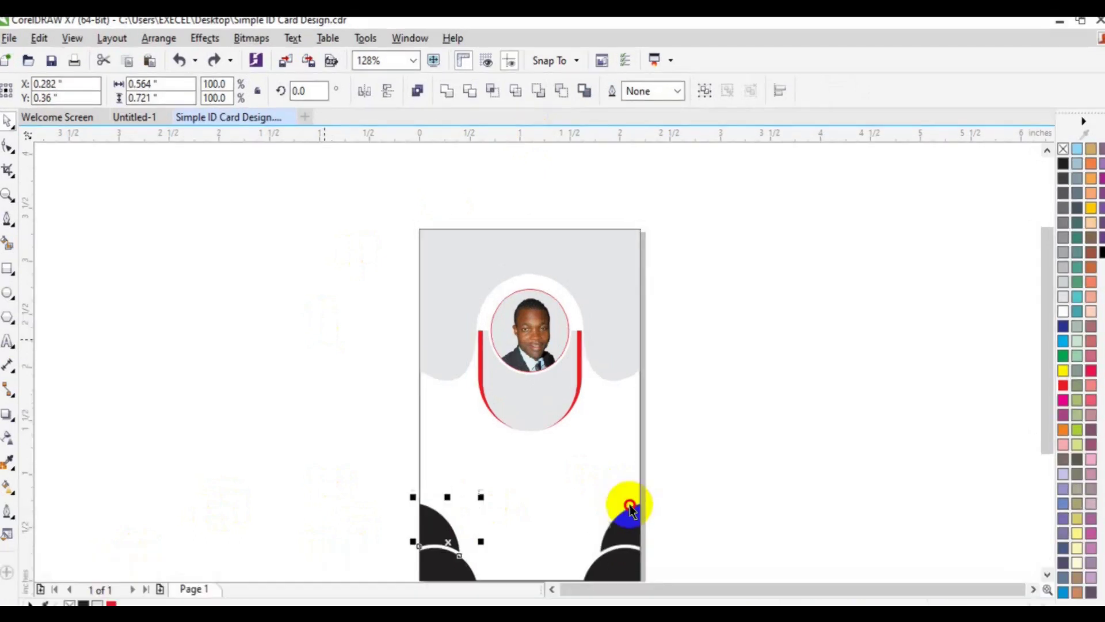
{"action": "left_click_drag", "start_coordinate": [324, 340], "coordinate": [685, 501]}
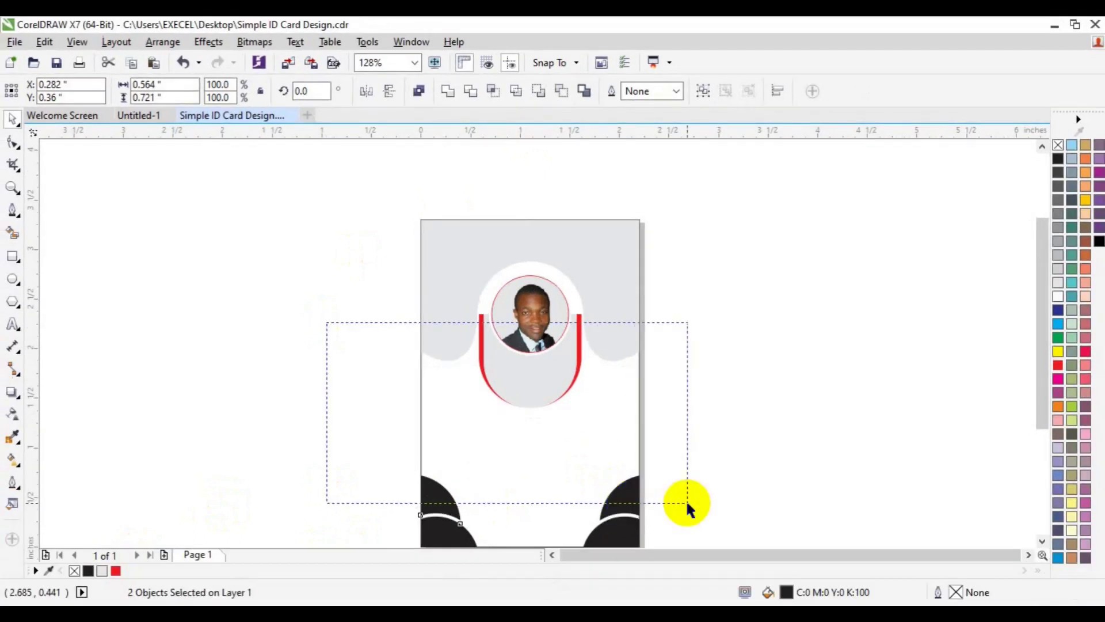
{"action": "left_click", "coordinate": [629, 513]}
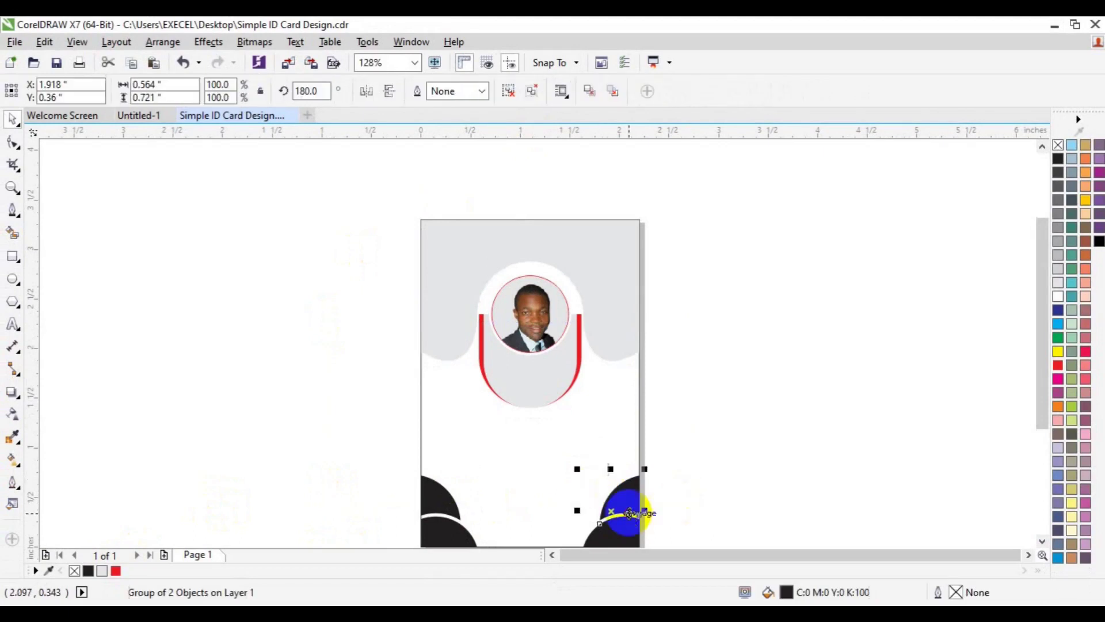
{"action": "left_click", "coordinate": [451, 543], "text": "shift"}
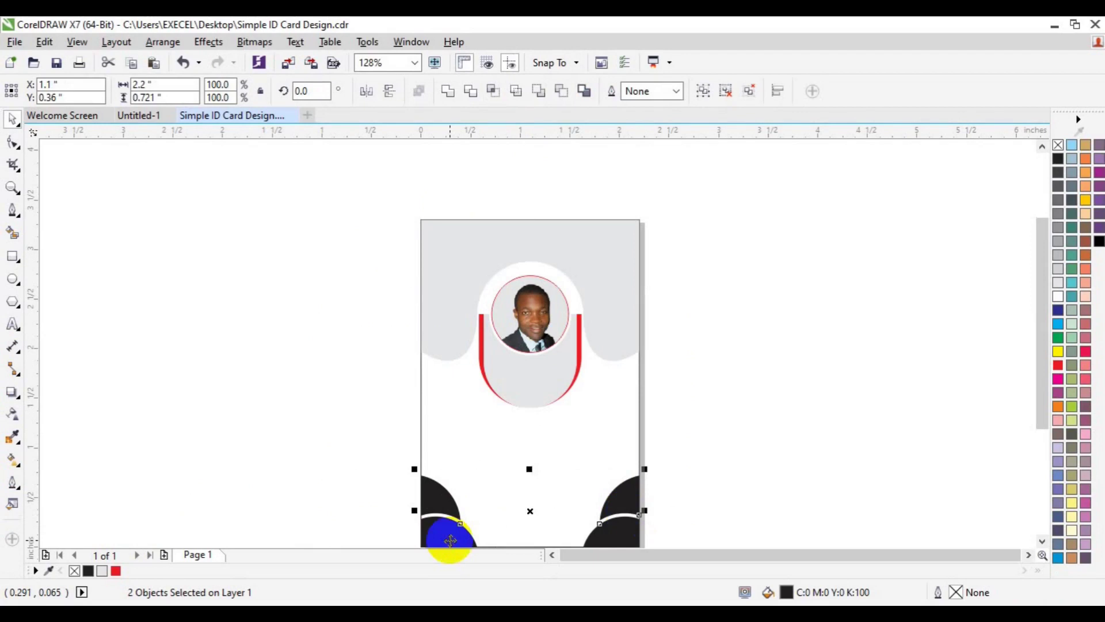
{"action": "left_click_drag", "start_coordinate": [451, 541], "coordinate": [488, 530]}
{"action": "key", "text": "ctrl+z"}
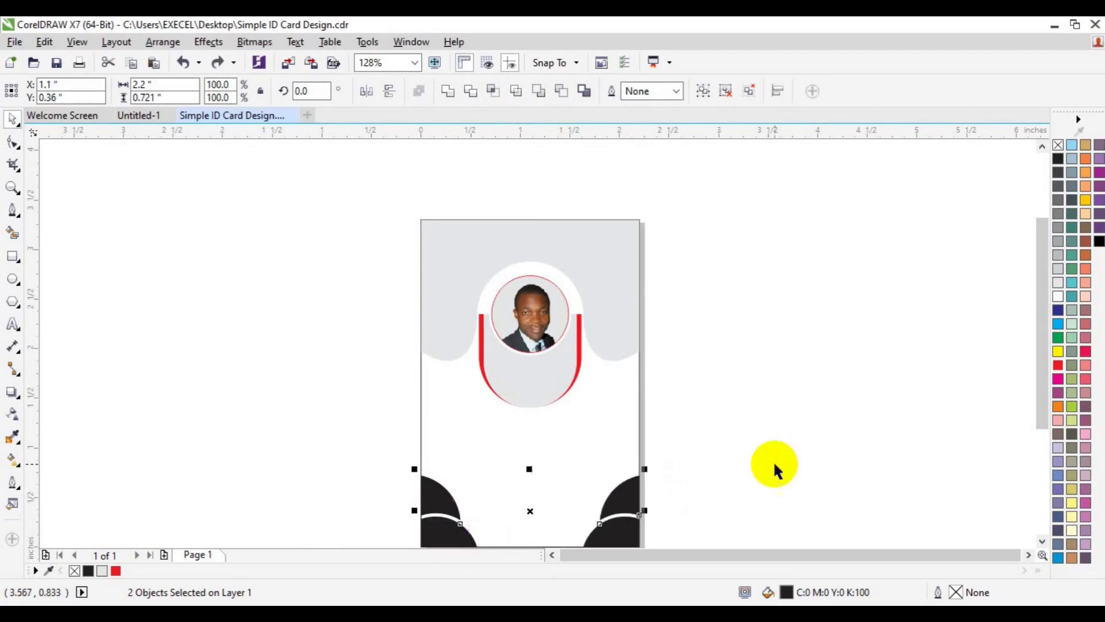
{"action": "left_click", "coordinate": [628, 541]}
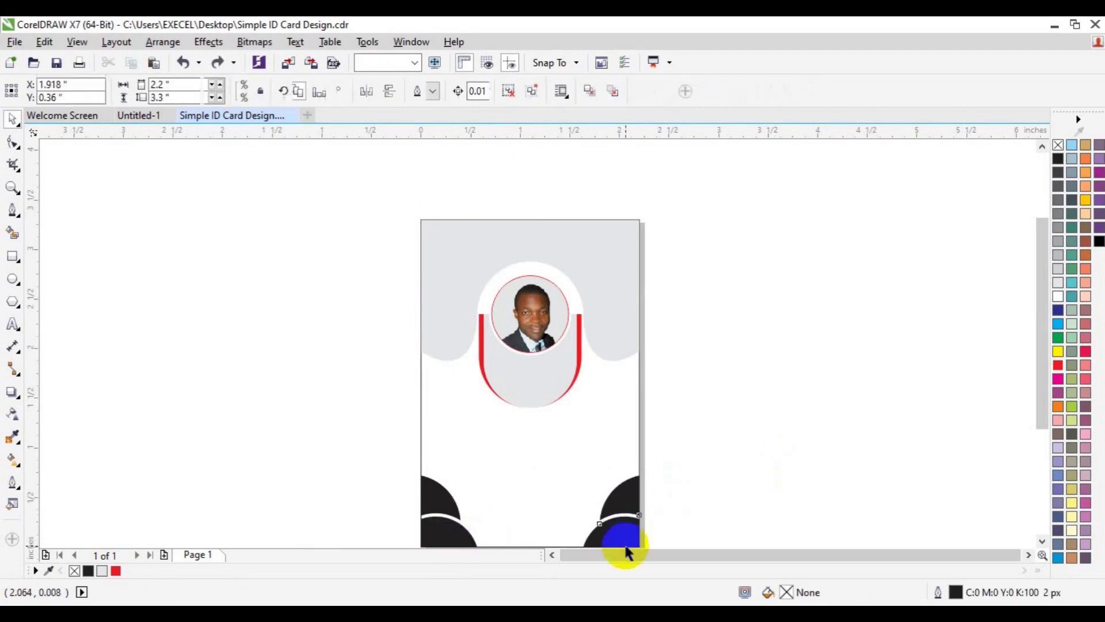
{"action": "left_click", "coordinate": [511, 92]}
Step: Turn the bottom corner pieces red and the two bottom black shapes light grey
{"action": "left_click", "coordinate": [617, 541]}
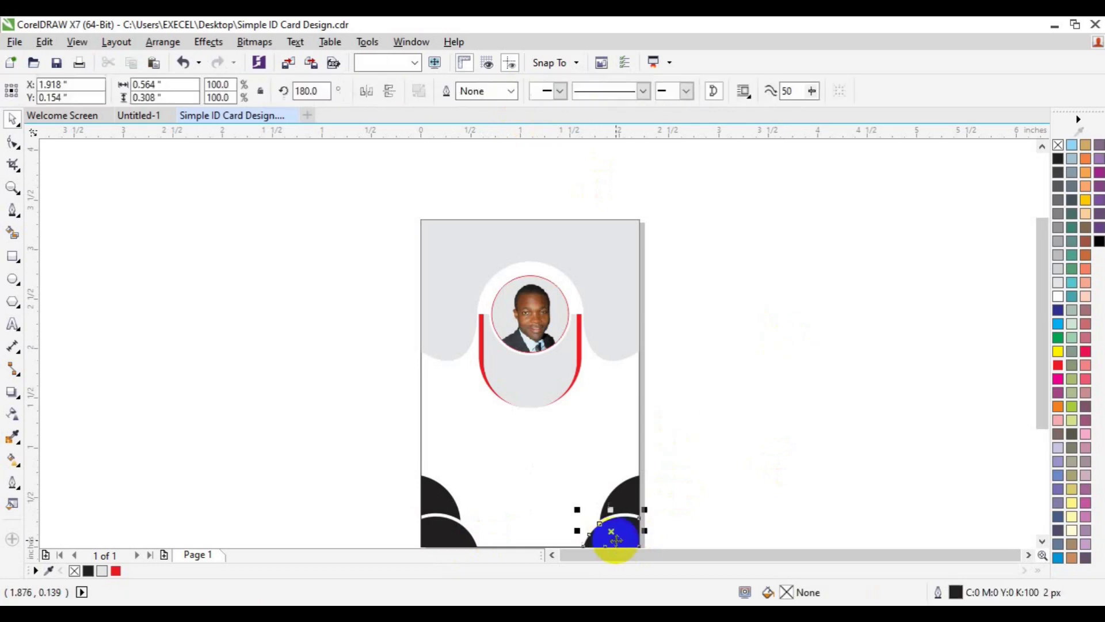
{"action": "left_click", "coordinate": [436, 499], "text": "shift"}
{"action": "key", "text": "ctrl+l"}
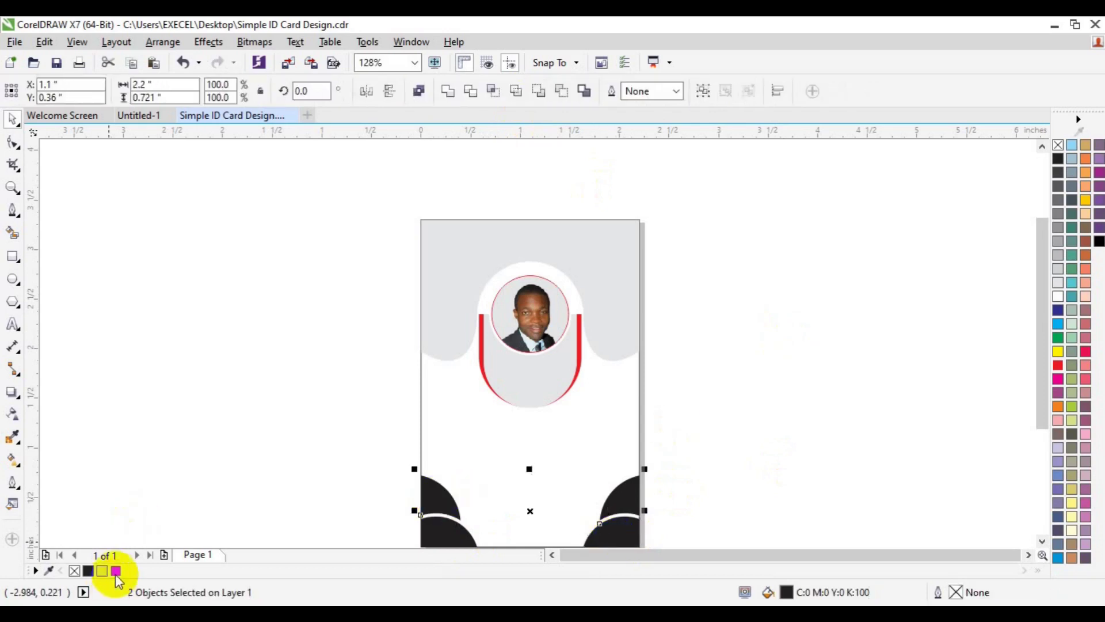
{"action": "left_click", "coordinate": [116, 570]}
{"action": "left_click", "coordinate": [431, 530]}
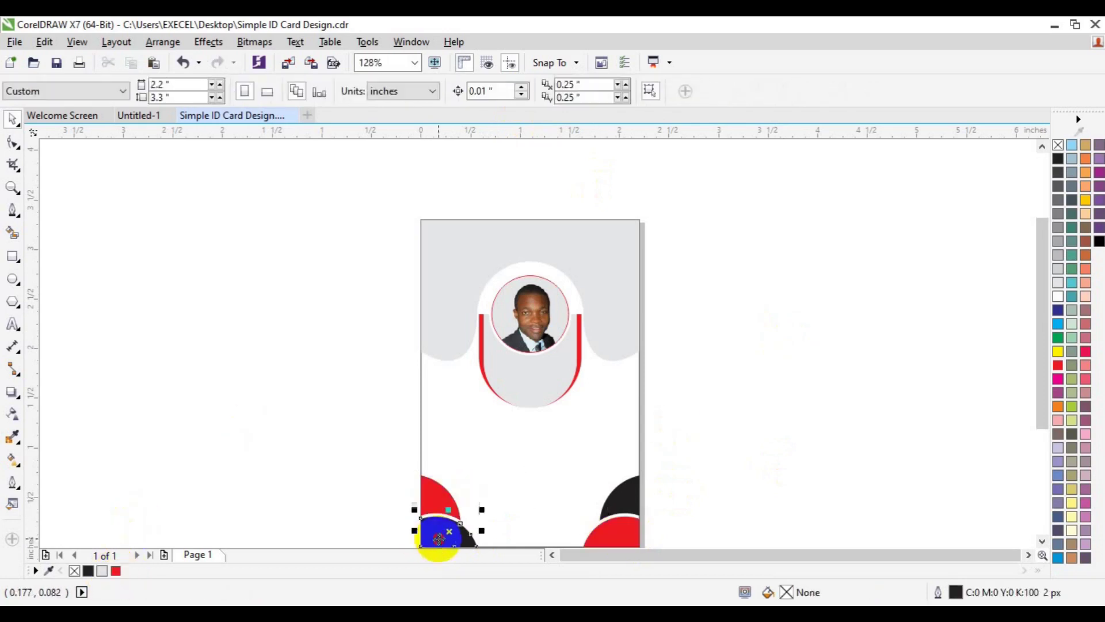
{"action": "left_click", "coordinate": [636, 488]}
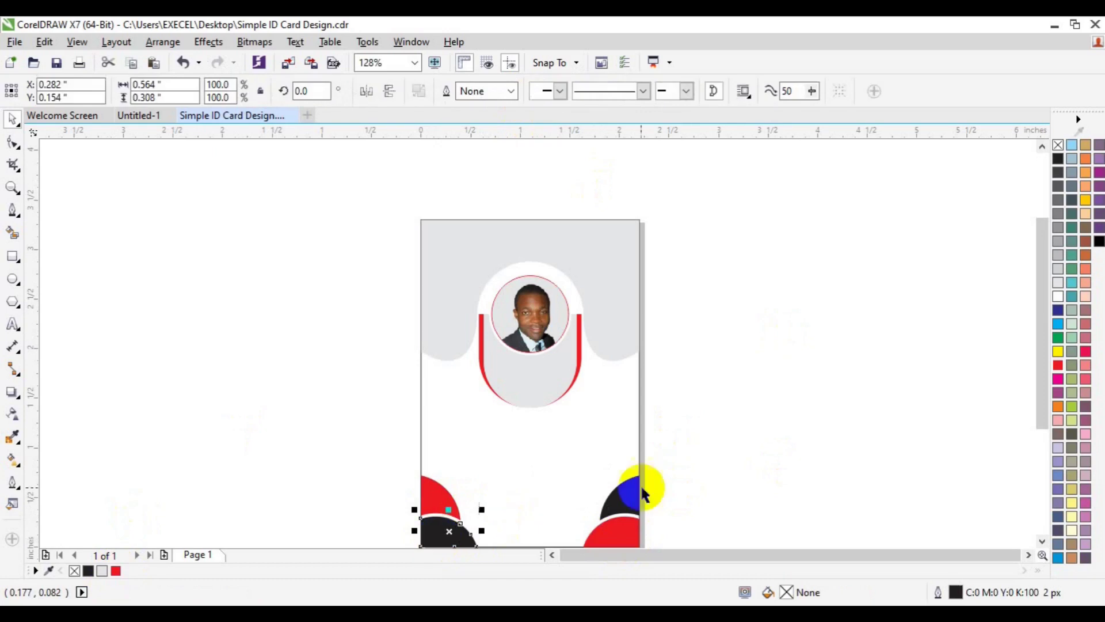
{"action": "left_click", "coordinate": [102, 570]}
{"action": "left_click", "coordinate": [390, 469]}
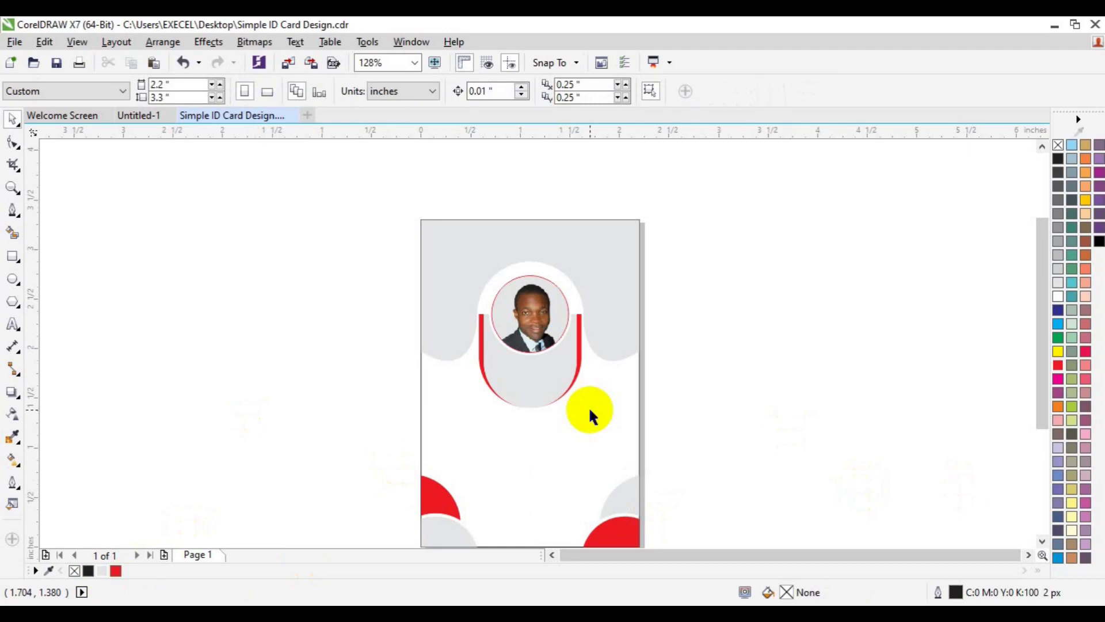
Step: Type the cardholder's full name as text left of the card and set it to 12 pt
{"action": "left_click", "coordinate": [13, 326]}
{"action": "left_click", "coordinate": [293, 395]}
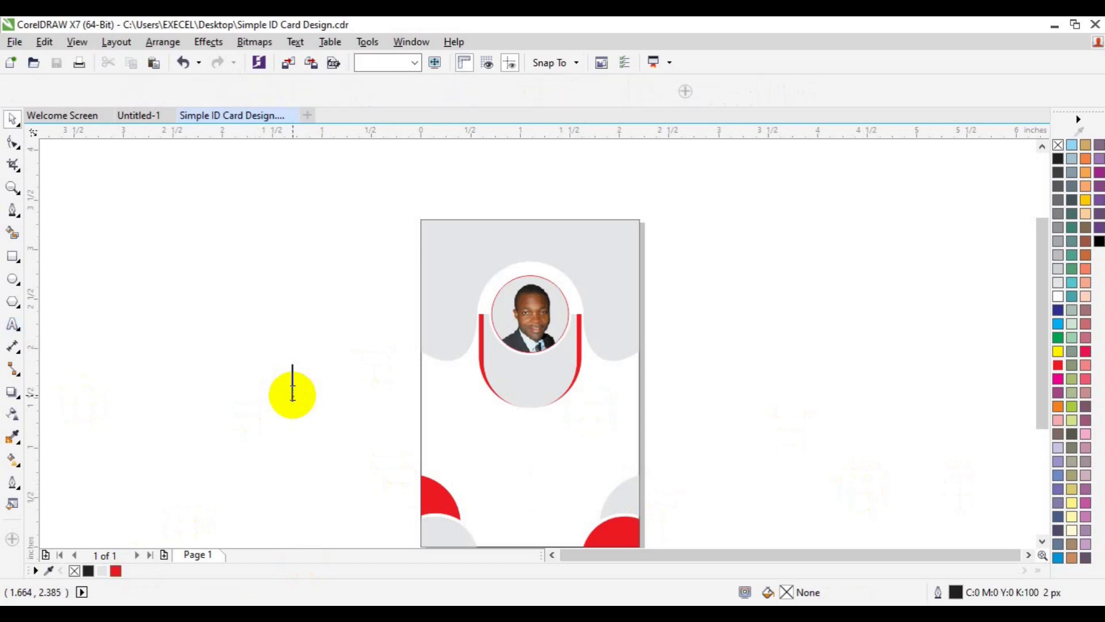
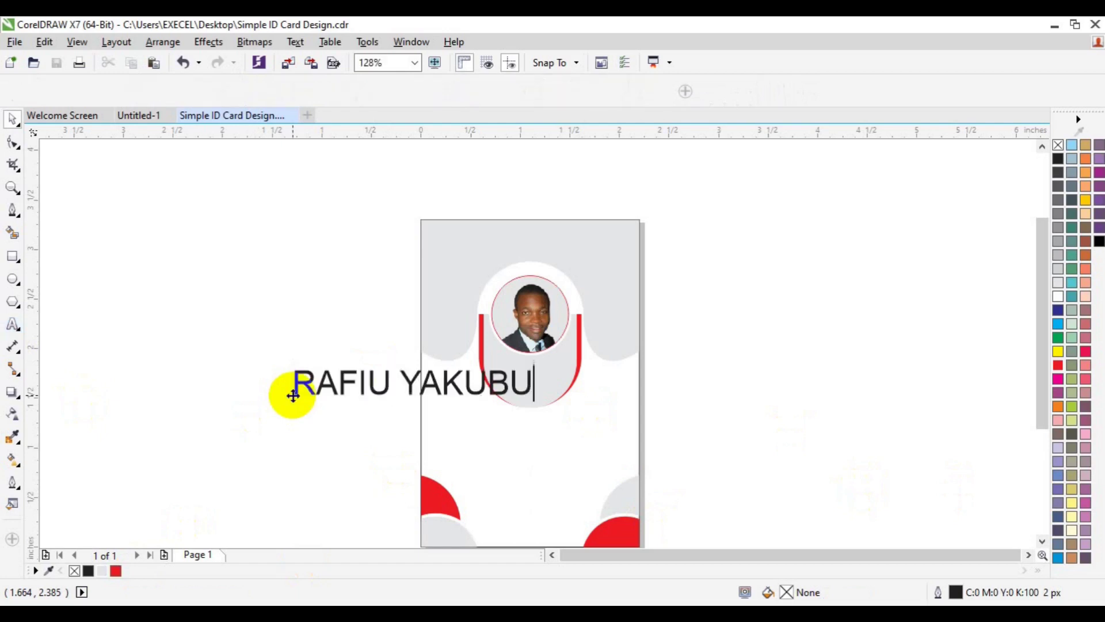
{"action": "key", "text": "ctrl+a"}
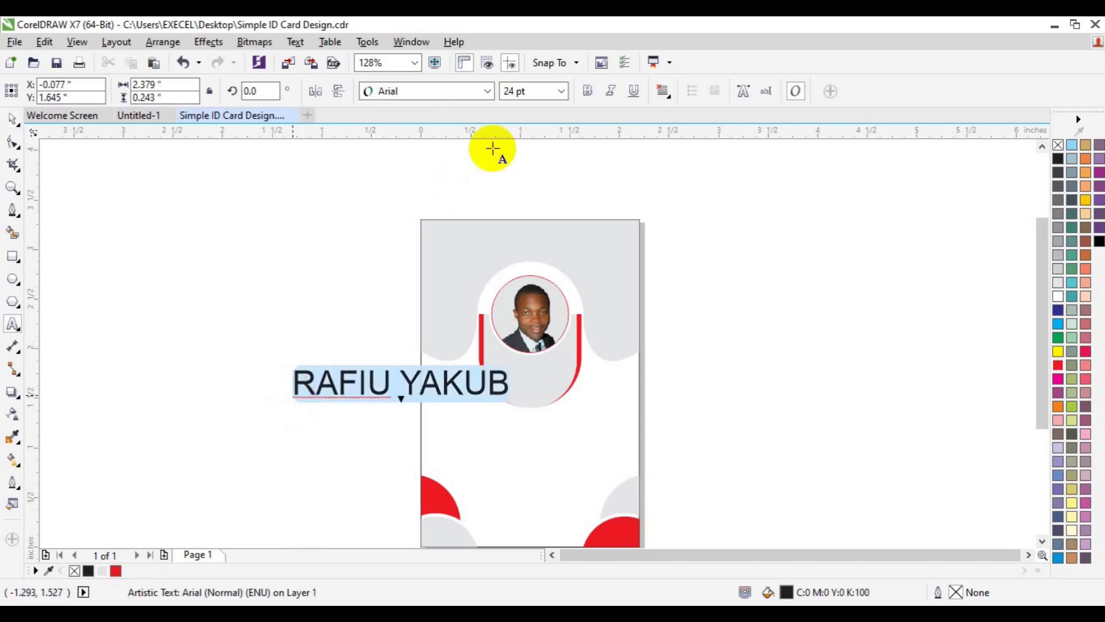
{"action": "left_click", "coordinate": [560, 91]}
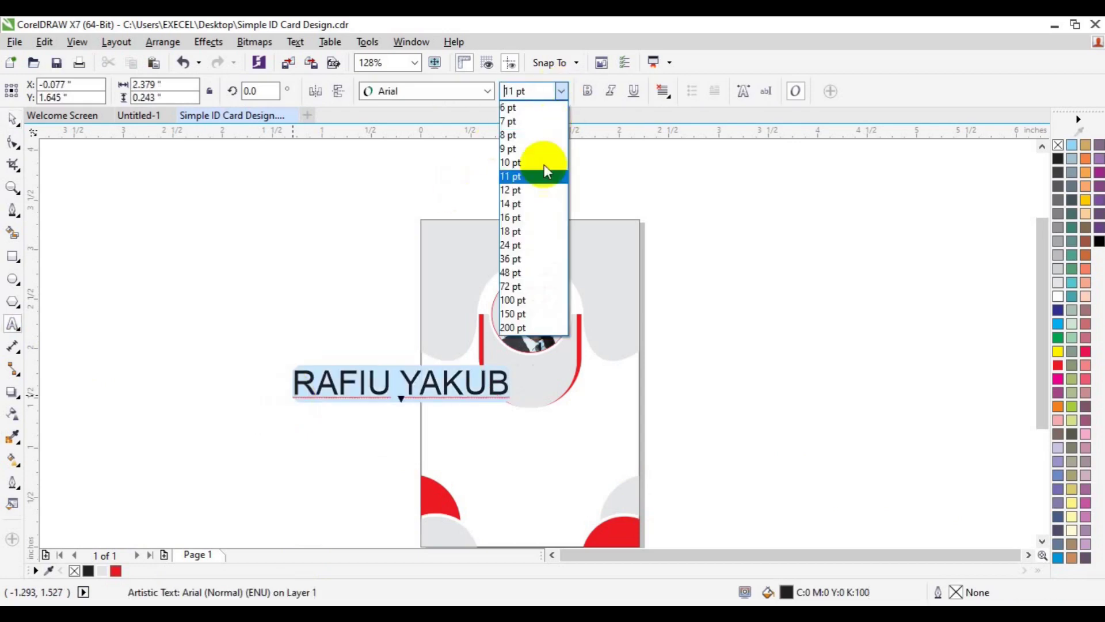
{"action": "left_click", "coordinate": [546, 190]}
{"action": "left_click", "coordinate": [488, 91]}
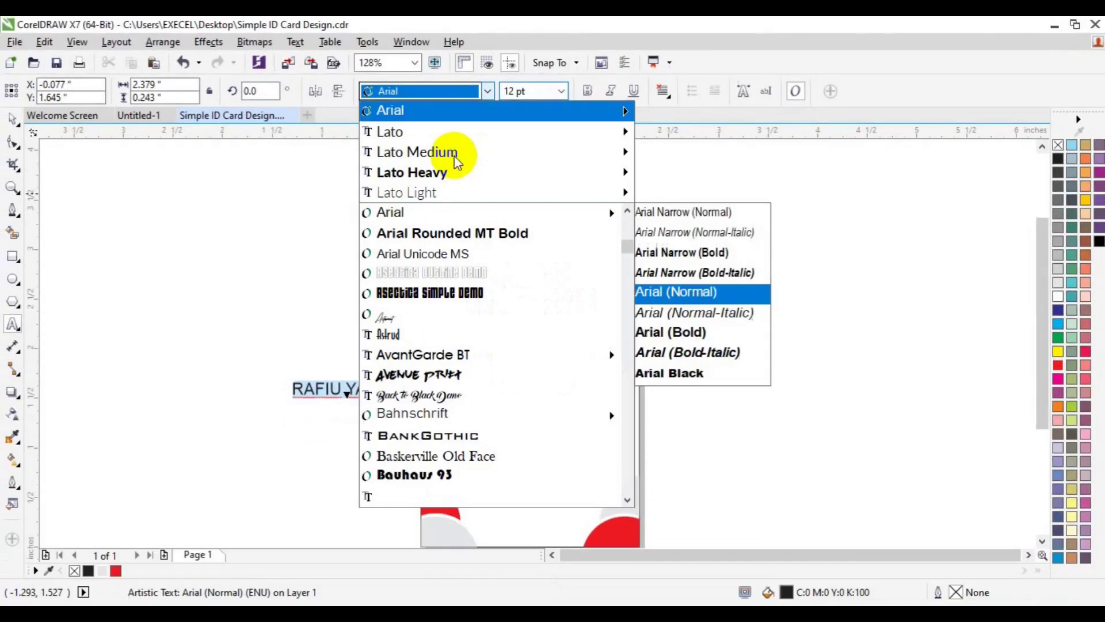
Step: Set the name in Lato, centre it on the page, and nudge it below the photo arch
{"action": "mouse_move", "coordinate": [454, 163]}
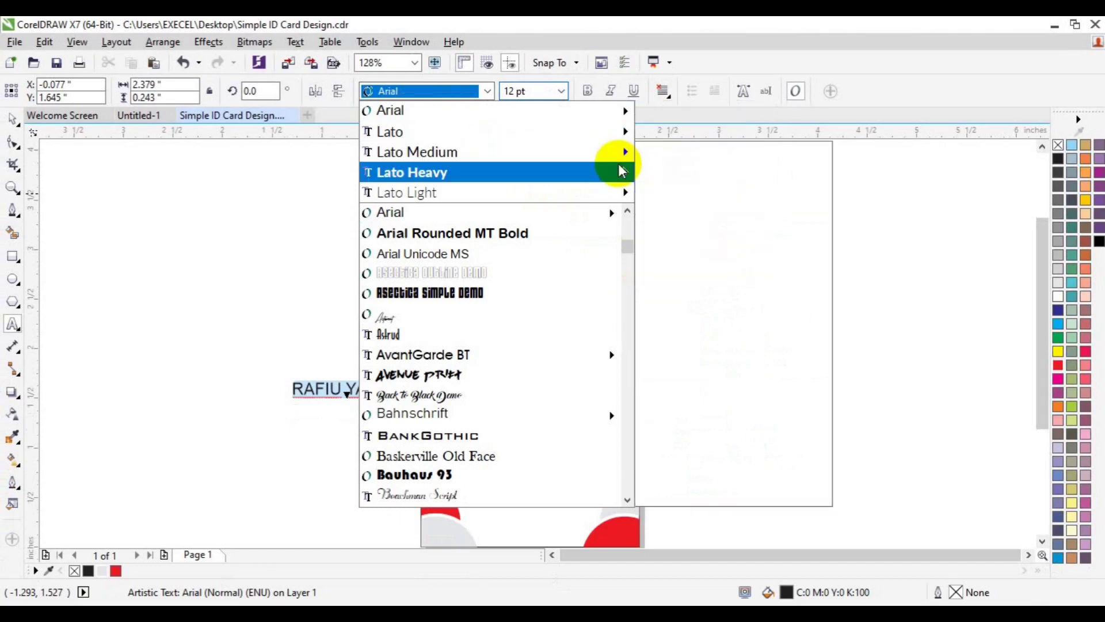
{"action": "mouse_move", "coordinate": [619, 164]}
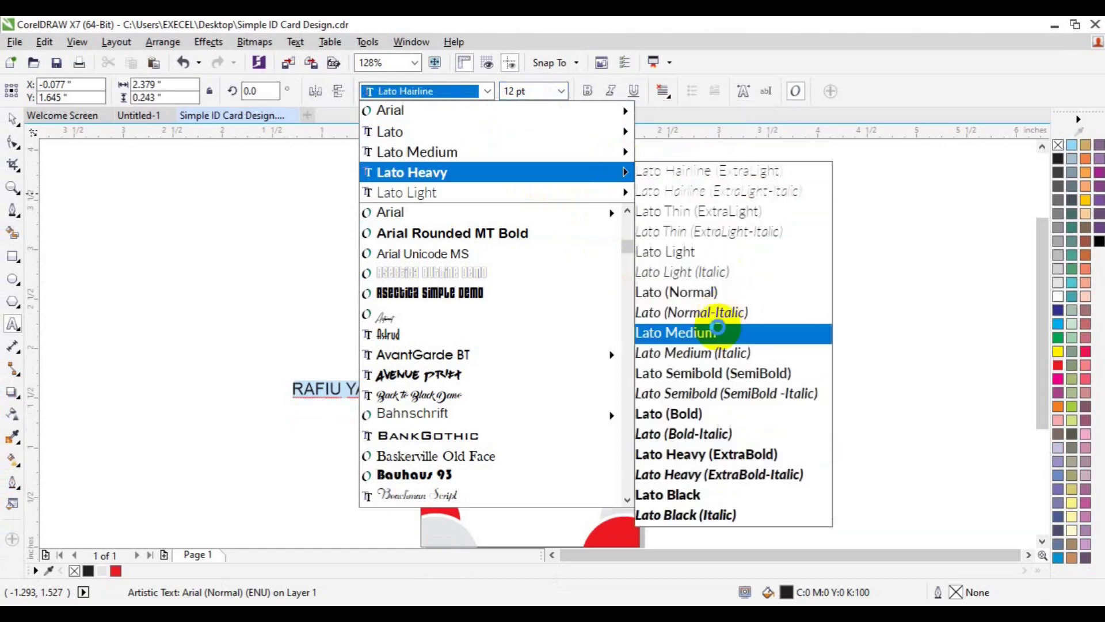
{"action": "left_click", "coordinate": [722, 414]}
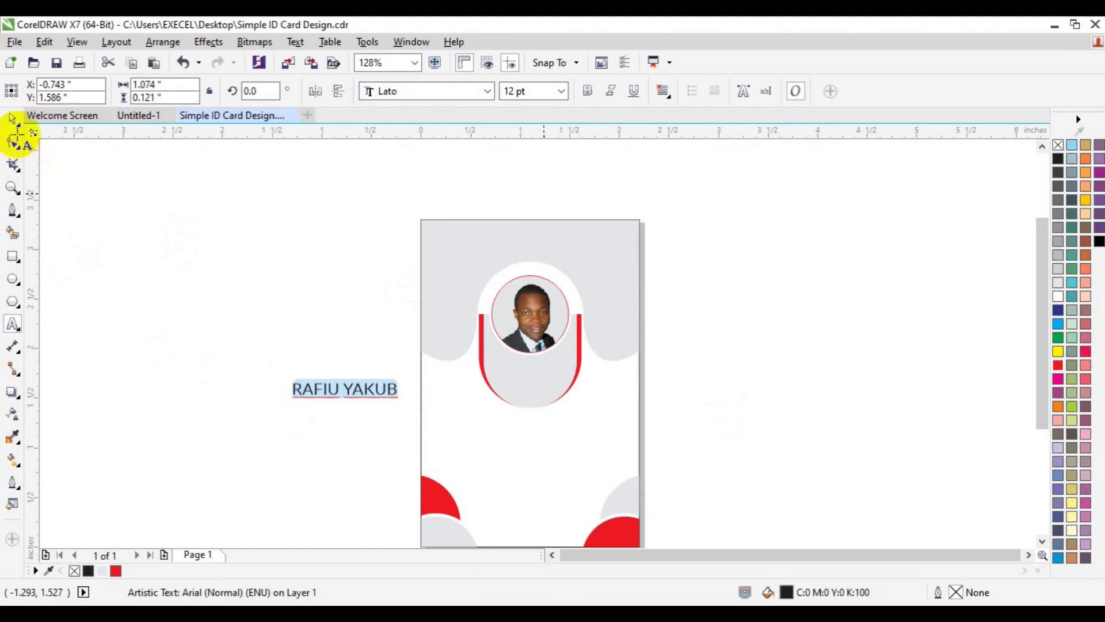
{"action": "left_click", "coordinate": [10, 121]}
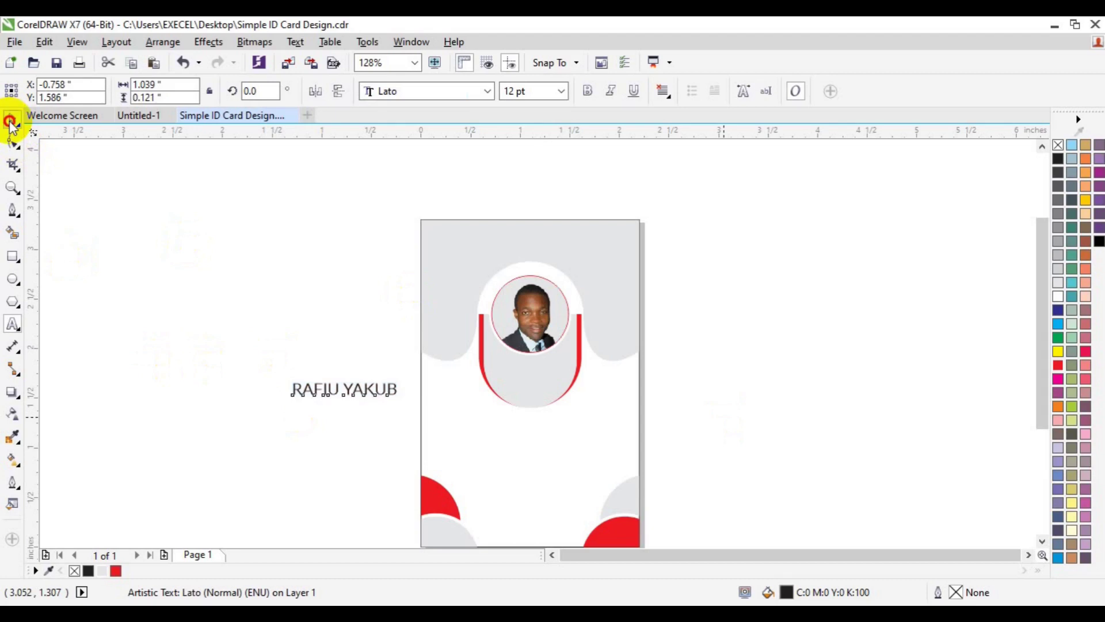
{"action": "key", "text": "p"}
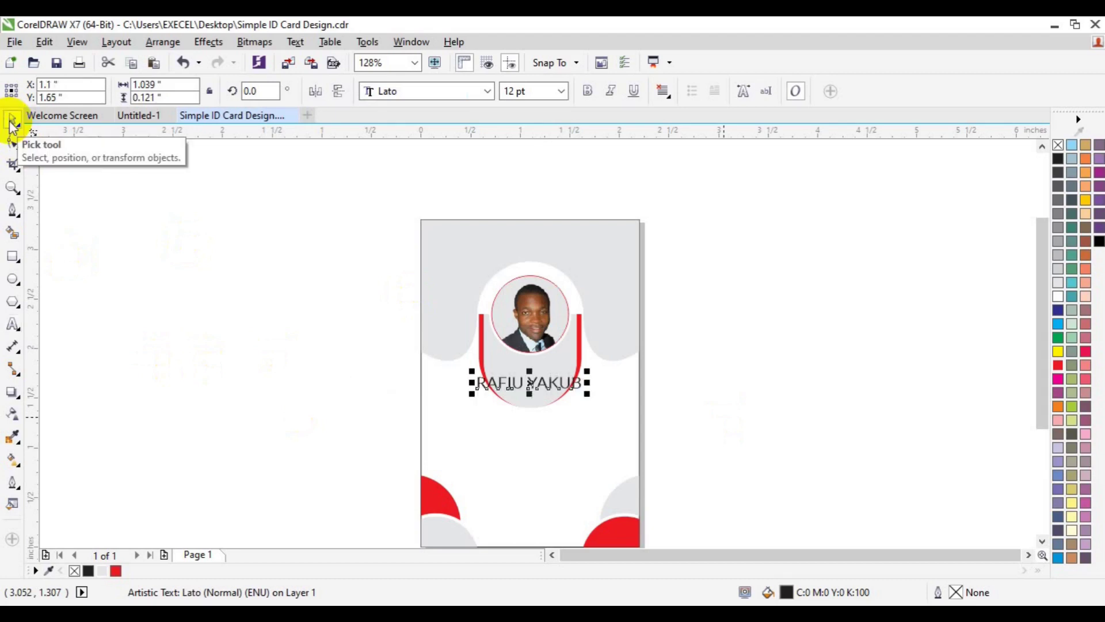
{"action": "left_click", "coordinate": [9, 121]}
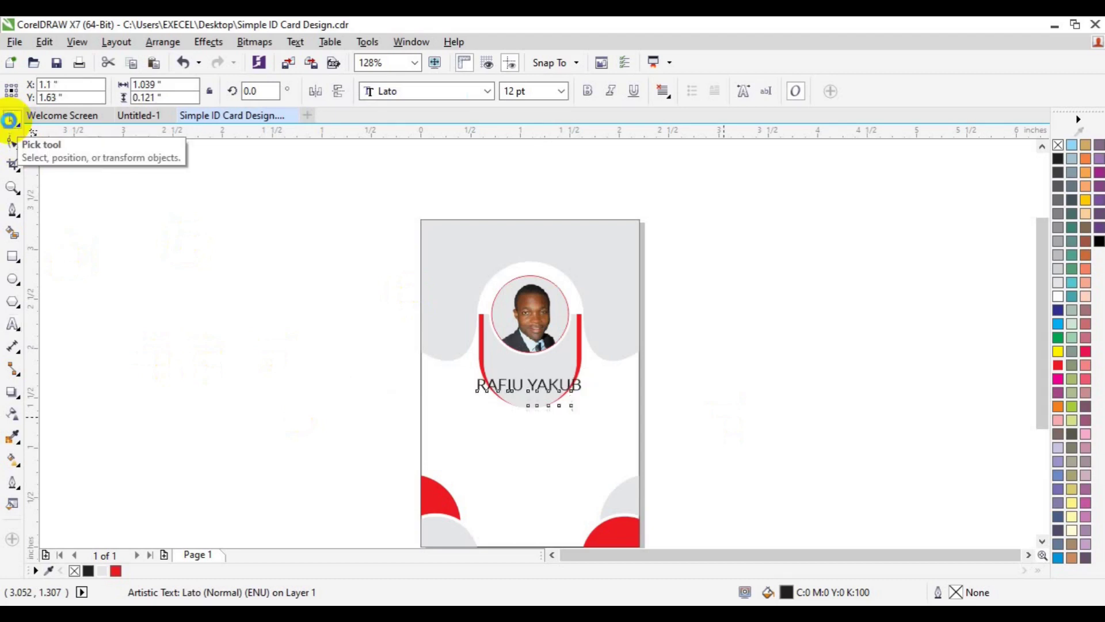
{"action": "key", "text": "Down"}
{"action": "key", "text": "Down"}
{"action": "key", "text": "Down"}
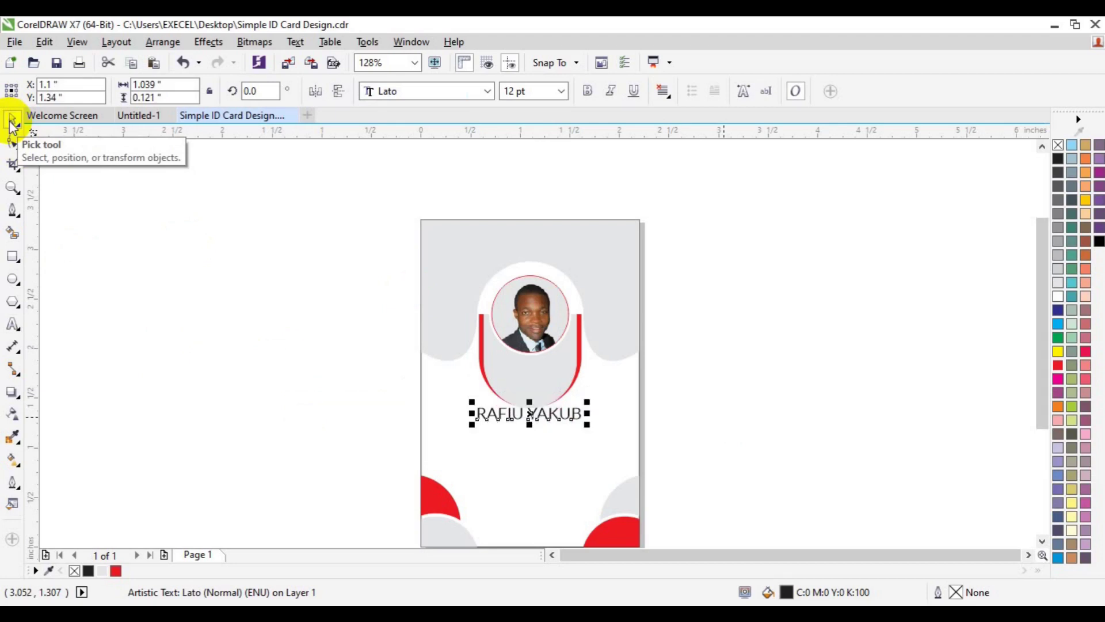
{"action": "key", "text": "Down"}
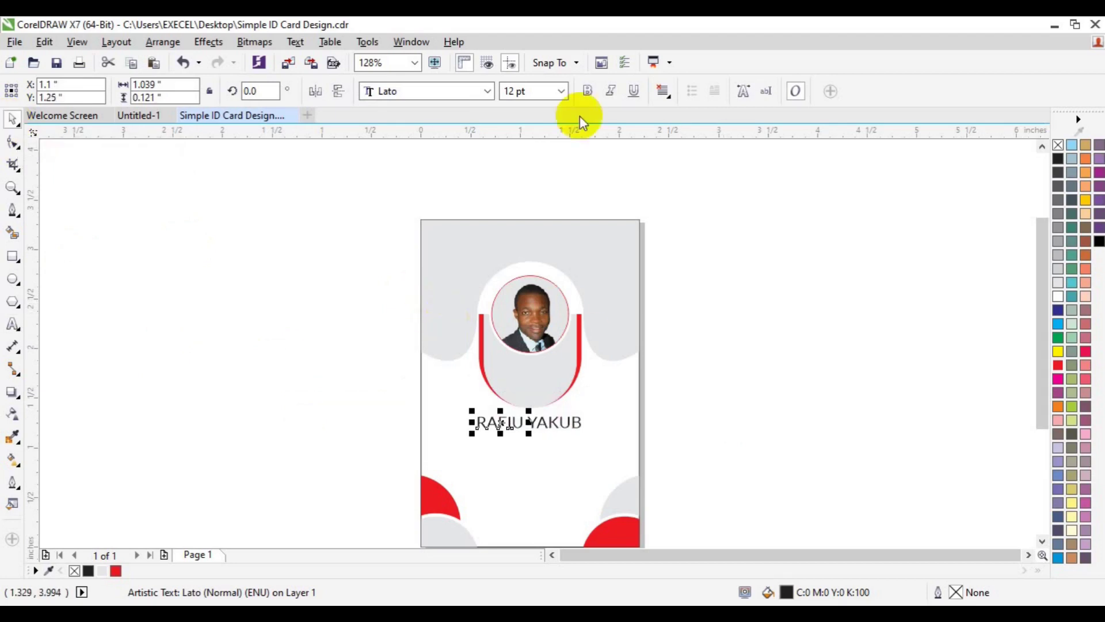
Step: Make the name bold, colour the surname red, and duplicate the first name
{"action": "left_click", "coordinate": [583, 92]}
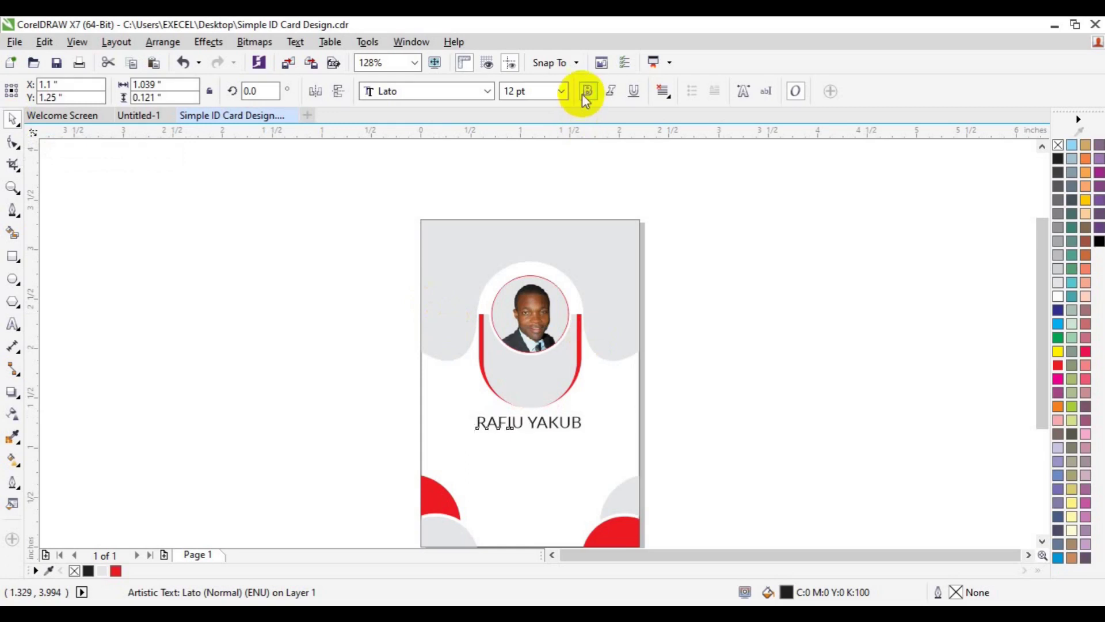
{"action": "left_click", "coordinate": [561, 425]}
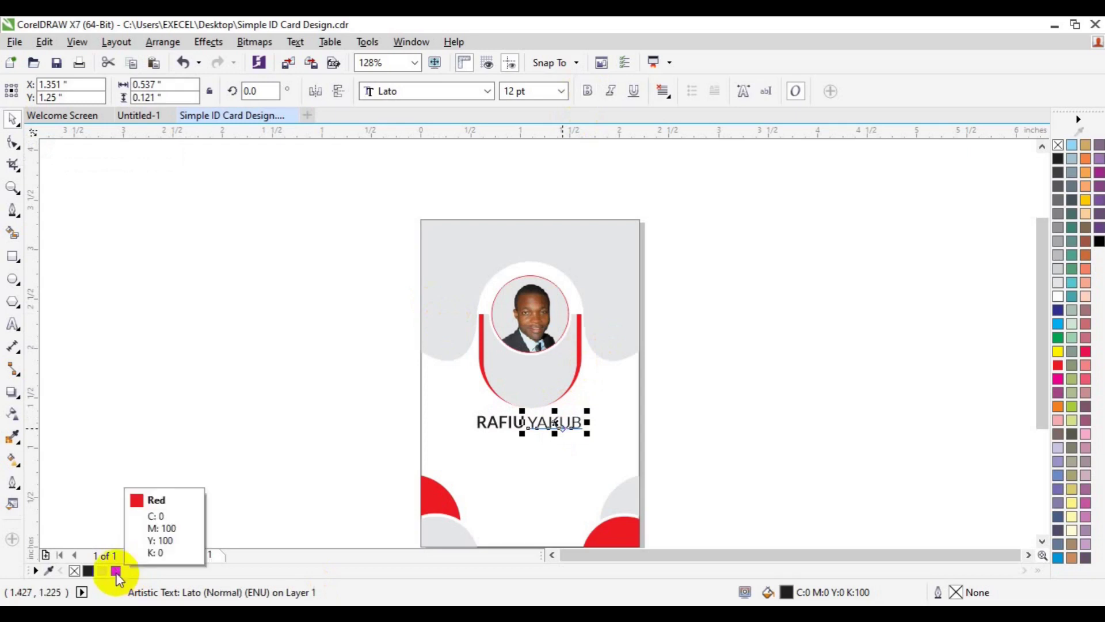
{"action": "left_click", "coordinate": [116, 571]}
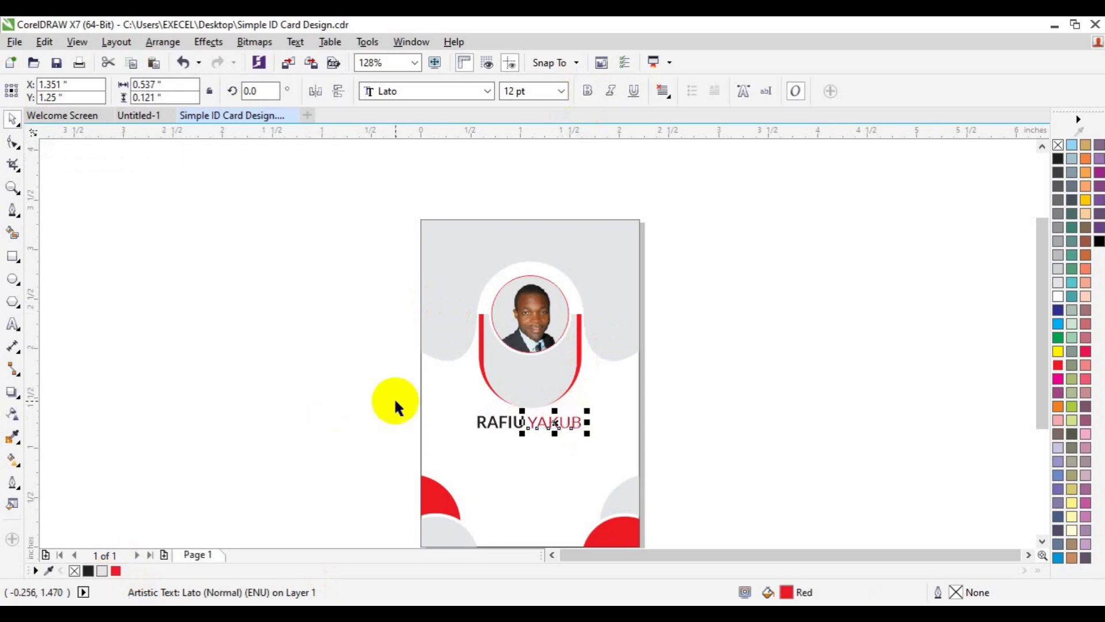
{"action": "left_click", "coordinate": [499, 424]}
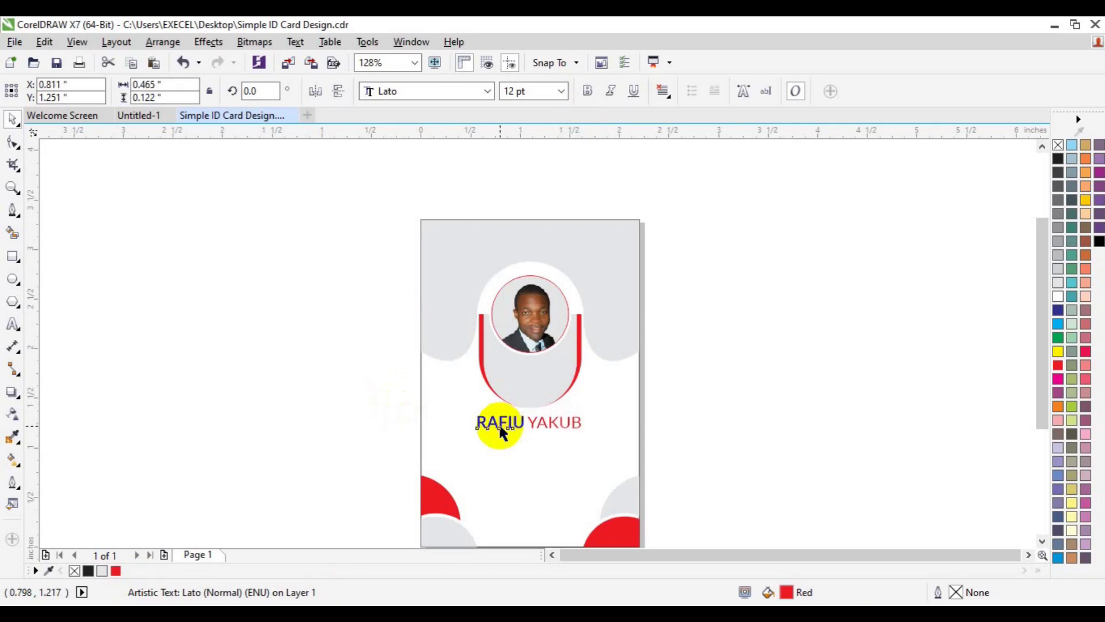
{"action": "key", "text": "ctrl+d"}
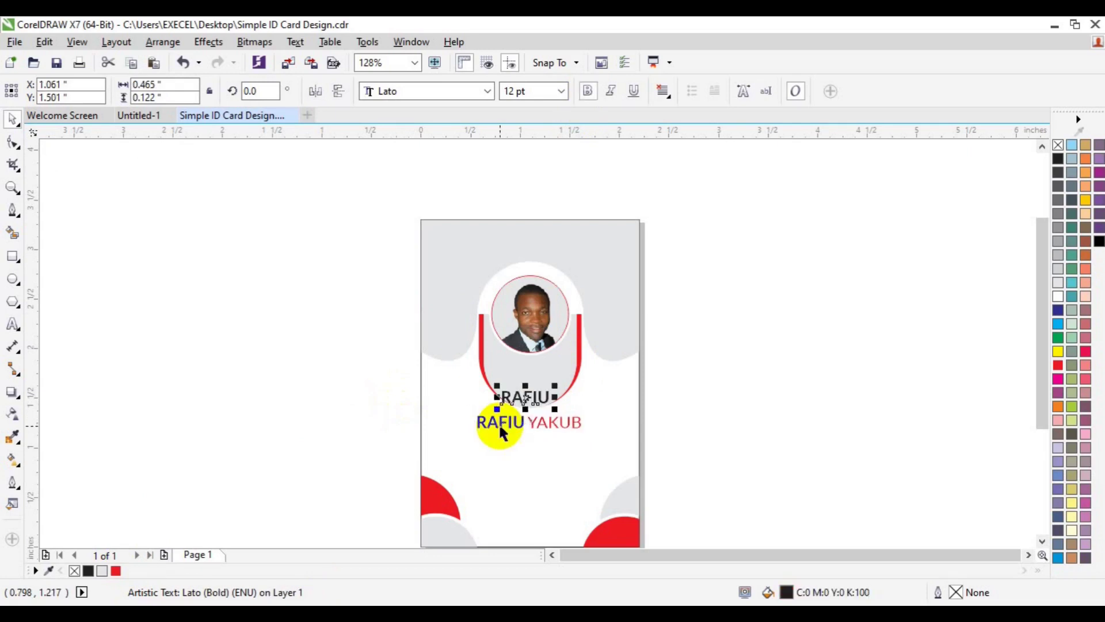
Step: Move the copied first name below and retype it as 'CREATIVE DIRECTOR'
{"action": "left_click_drag", "start_coordinate": [516, 403], "coordinate": [505, 452]}
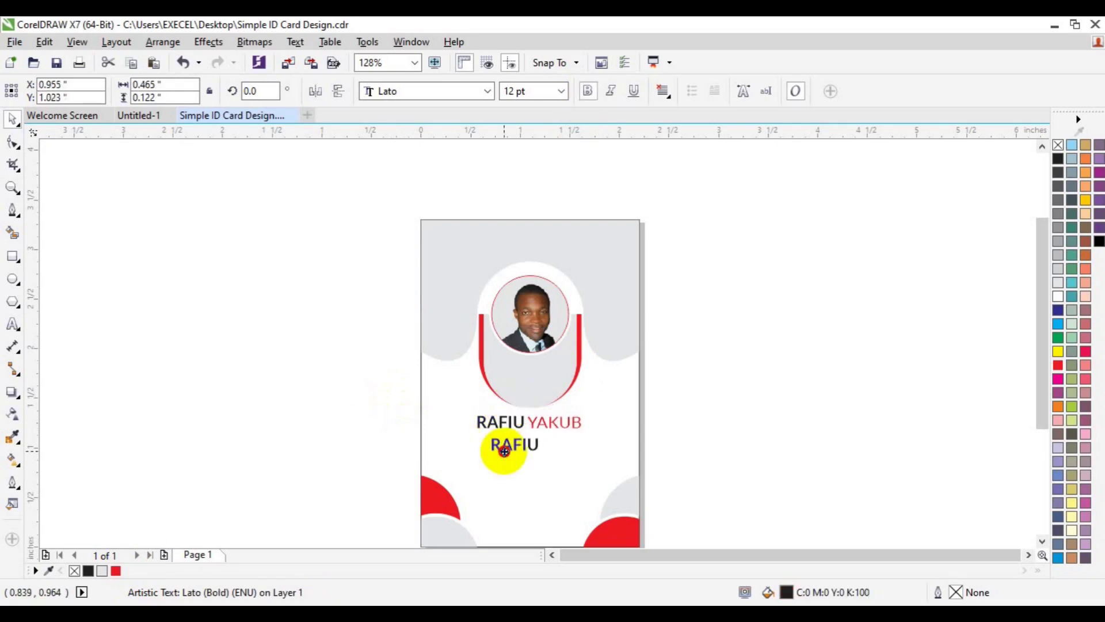
{"action": "left_click", "coordinate": [12, 323]}
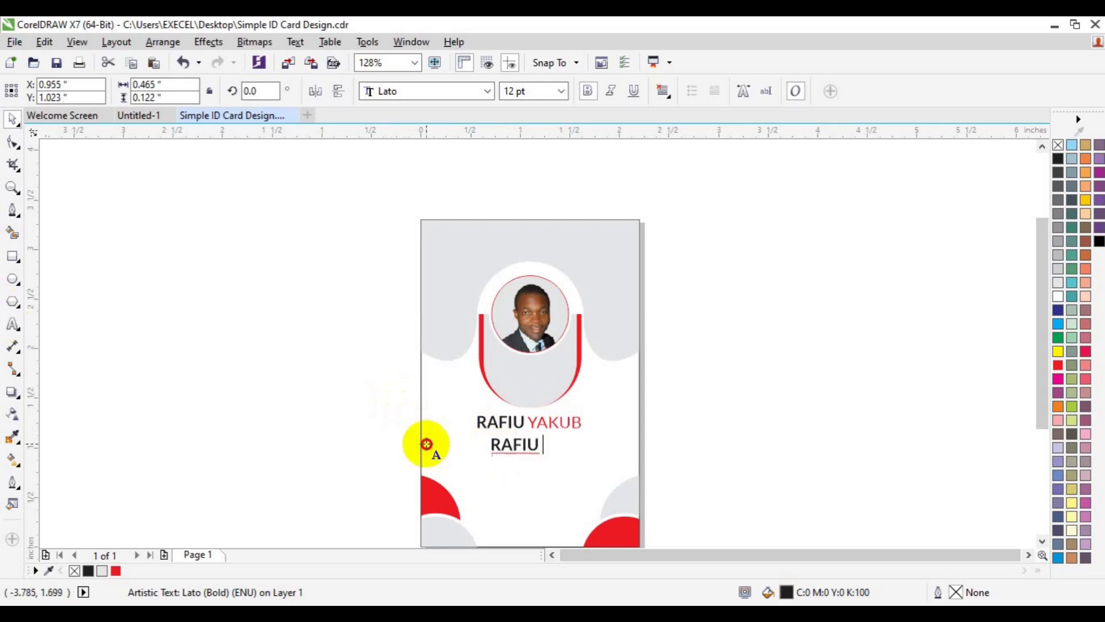
{"action": "key", "text": "ctrl+a"}
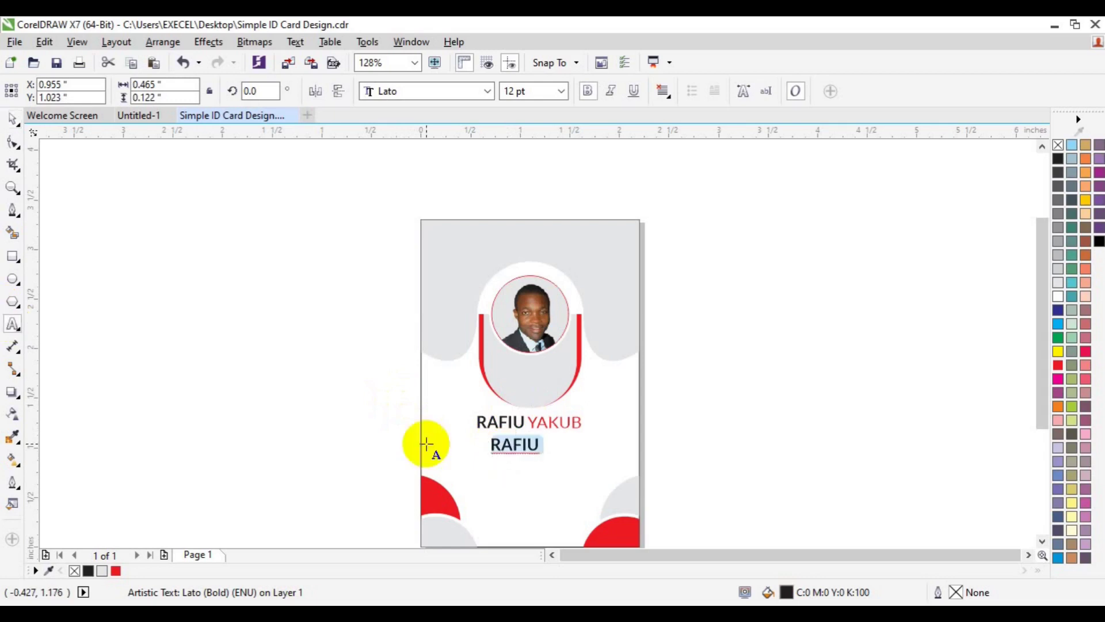
{"action": "type", "text": "CREATIVE "}
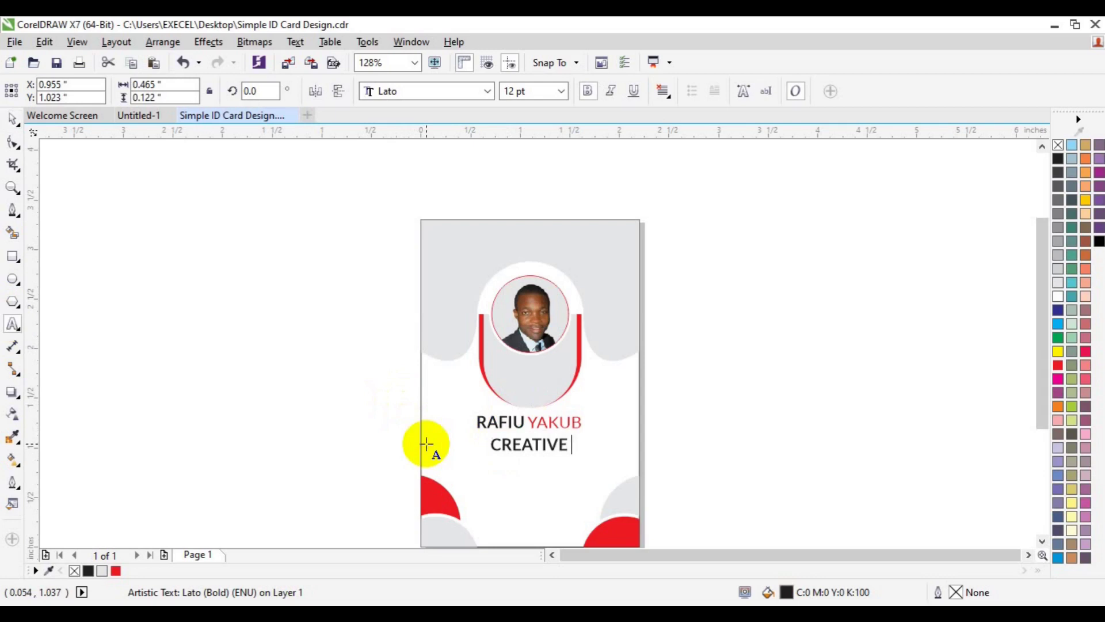
{"action": "type", "text": "DIRECTOR"}
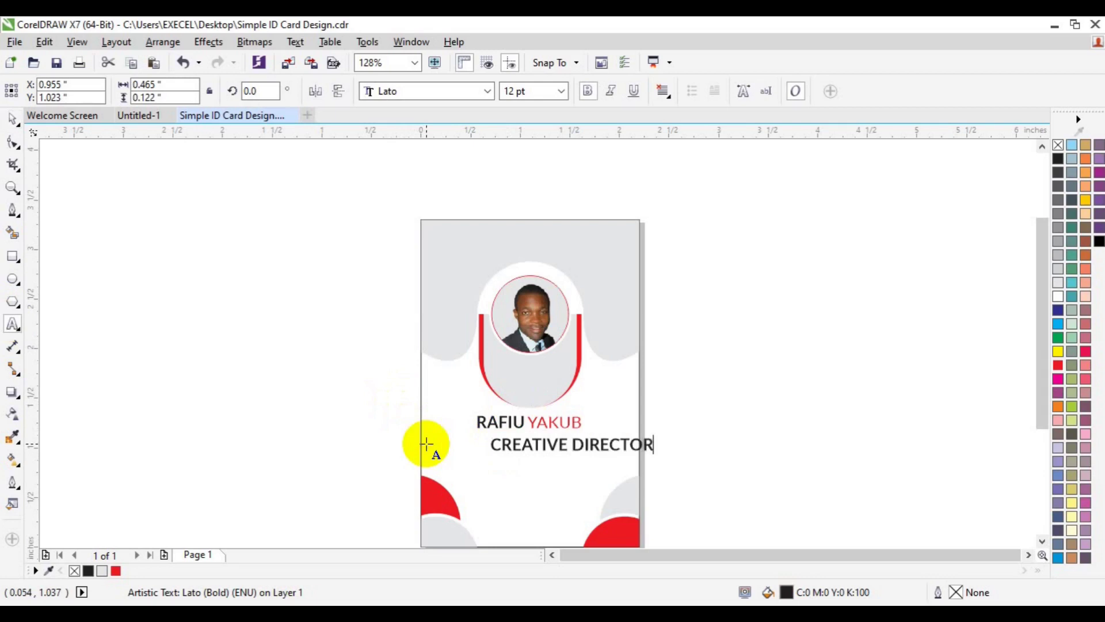
Step: Make the title 6 pt with bold turned off, then centre it on the page
{"action": "key", "text": "ctrl+a"}
{"action": "left_click", "coordinate": [561, 91]}
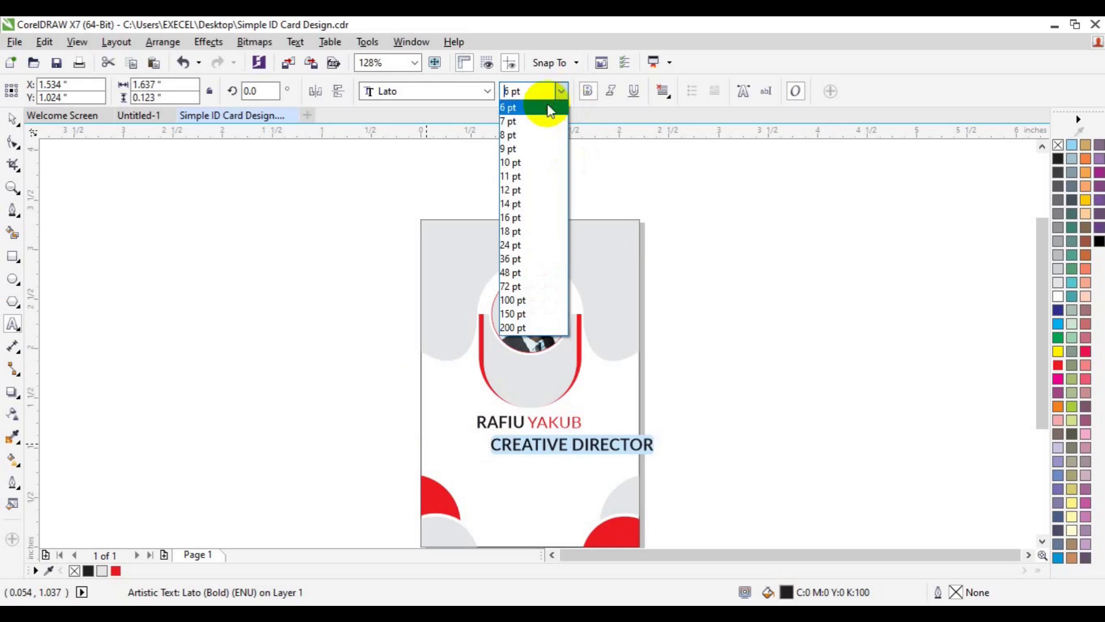
{"action": "left_click", "coordinate": [548, 109]}
{"action": "left_click", "coordinate": [593, 91]}
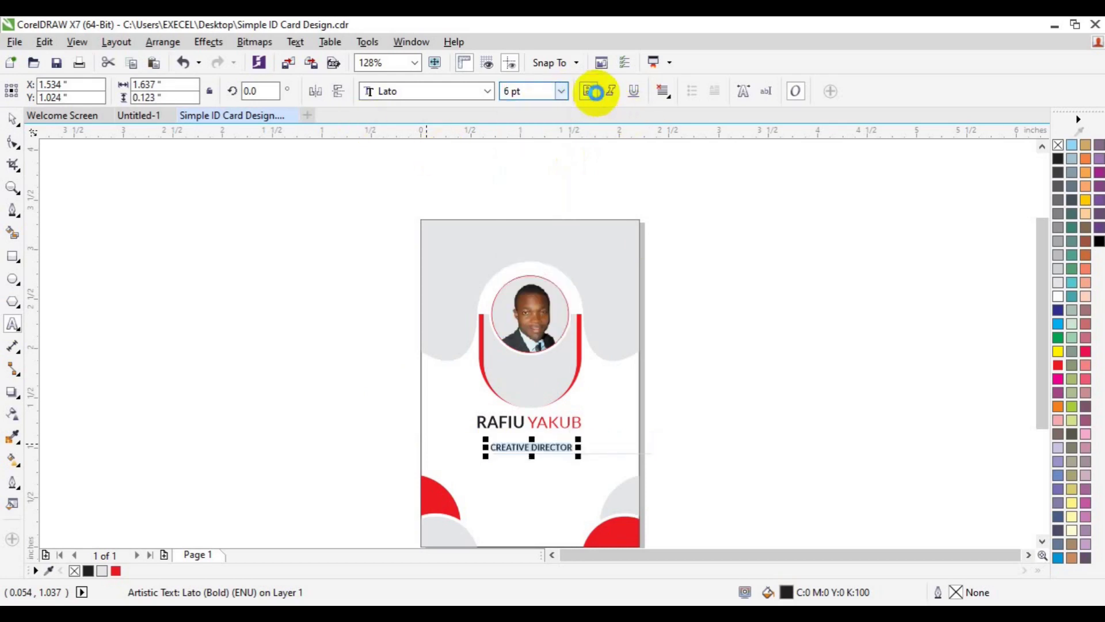
{"action": "left_click", "coordinate": [593, 93]}
{"action": "left_click", "coordinate": [590, 93]}
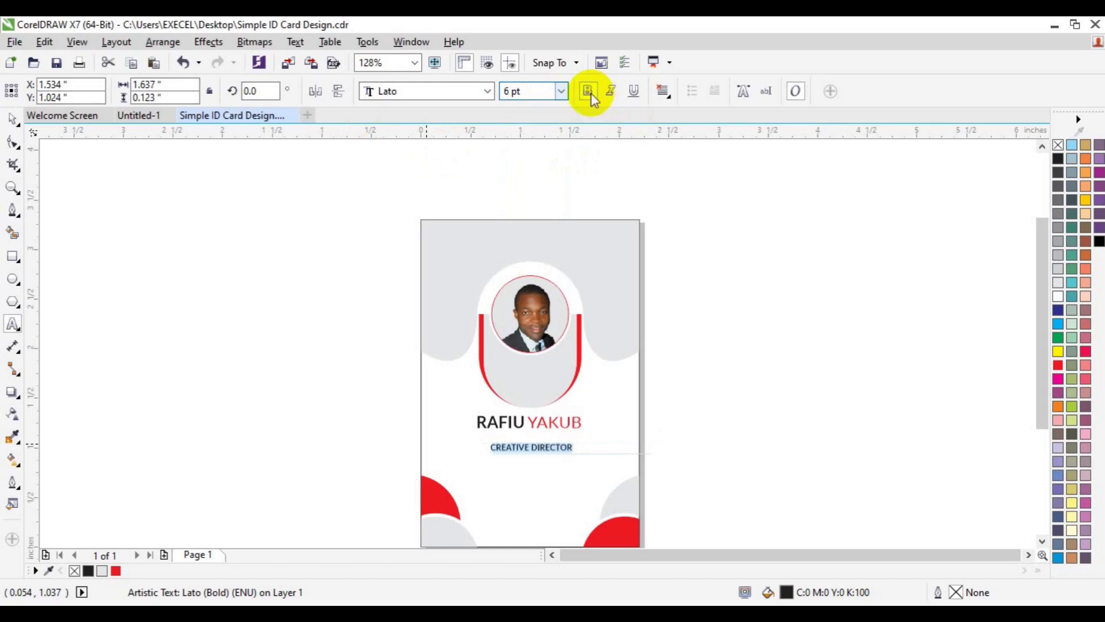
{"action": "left_click", "coordinate": [588, 92]}
{"action": "left_click", "coordinate": [14, 121]}
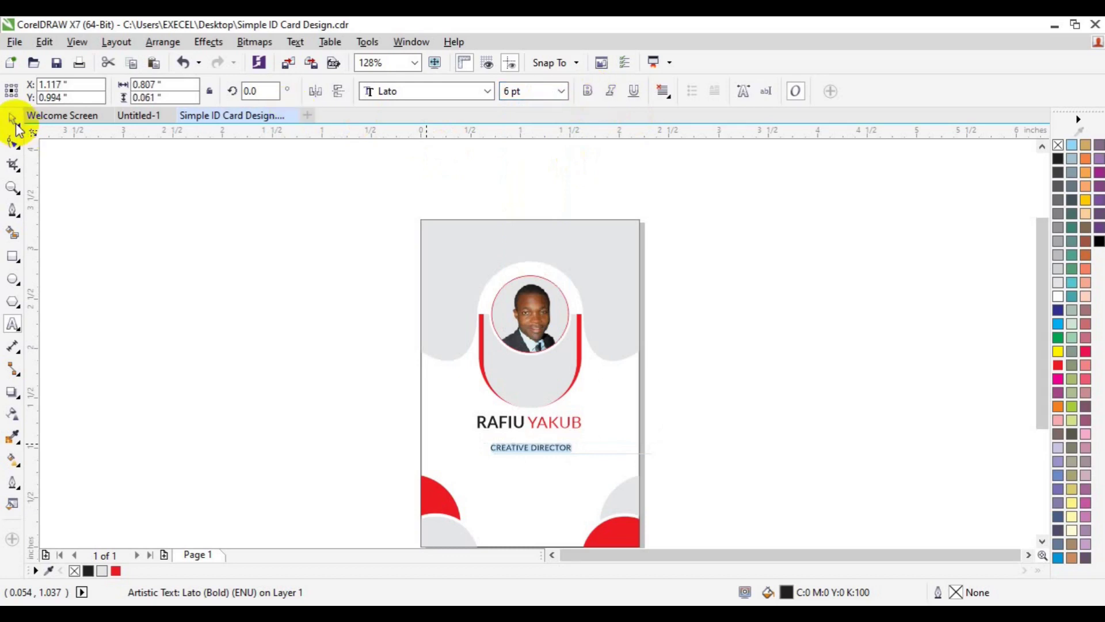
{"action": "left_click", "coordinate": [14, 122]}
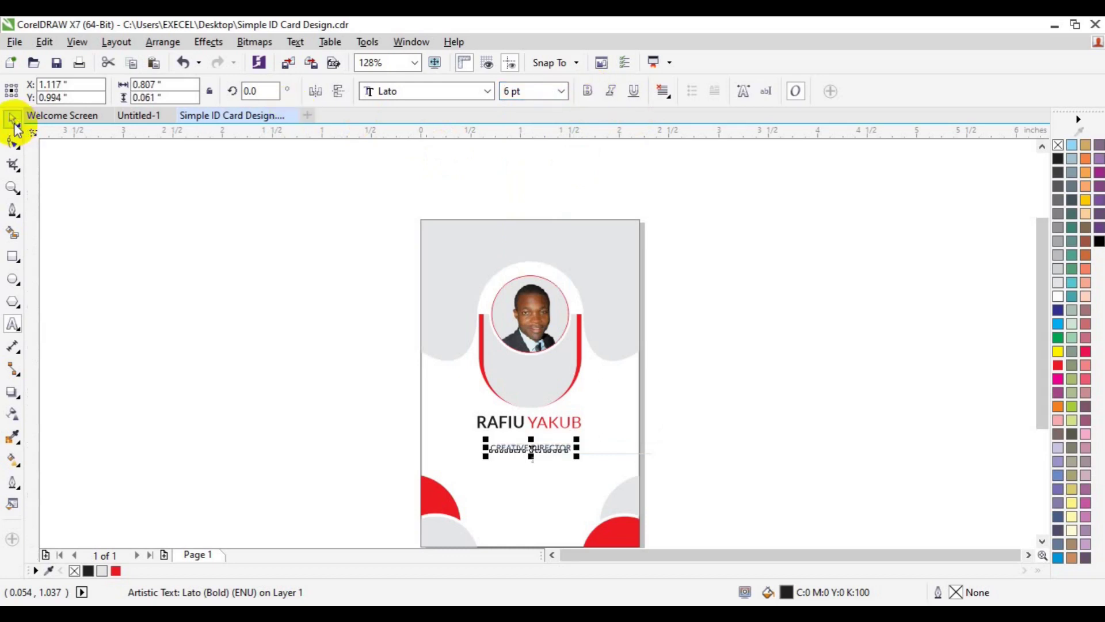
{"action": "key", "text": "p"}
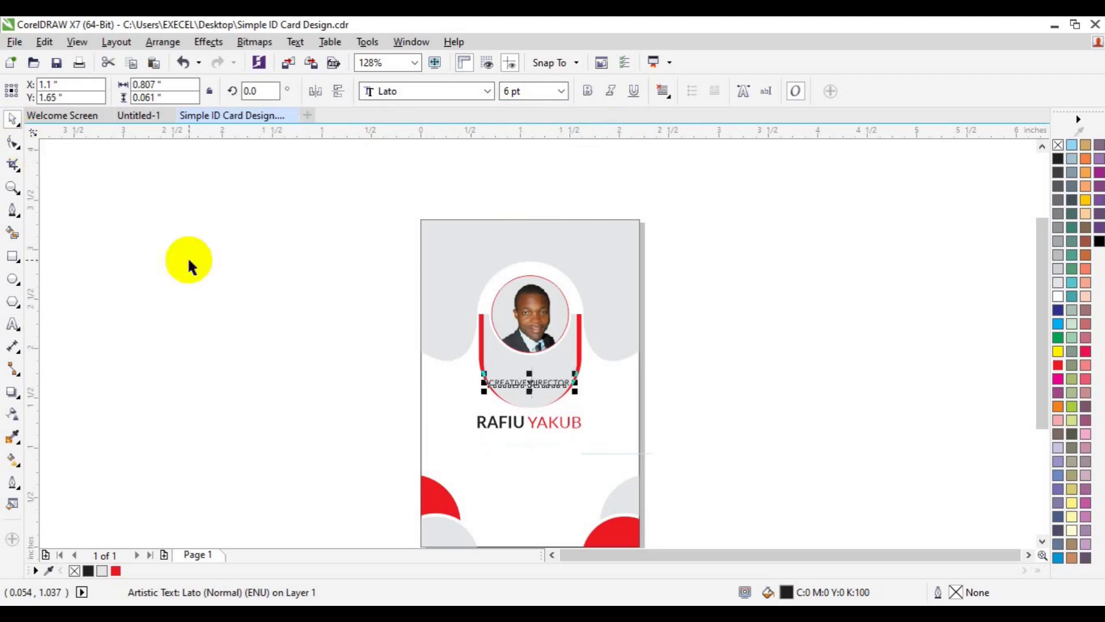
Step: Place the title under the two-tone name and group the two with Ctrl+G
{"action": "left_click_drag", "start_coordinate": [531, 382], "coordinate": [529, 439]}
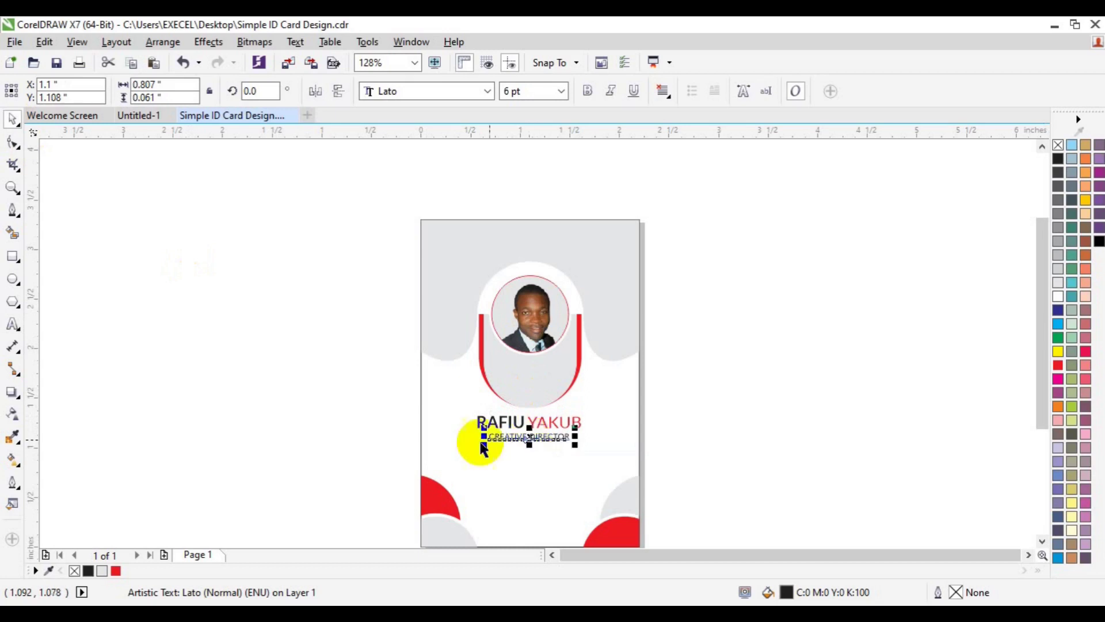
{"action": "left_click", "coordinate": [509, 427]}
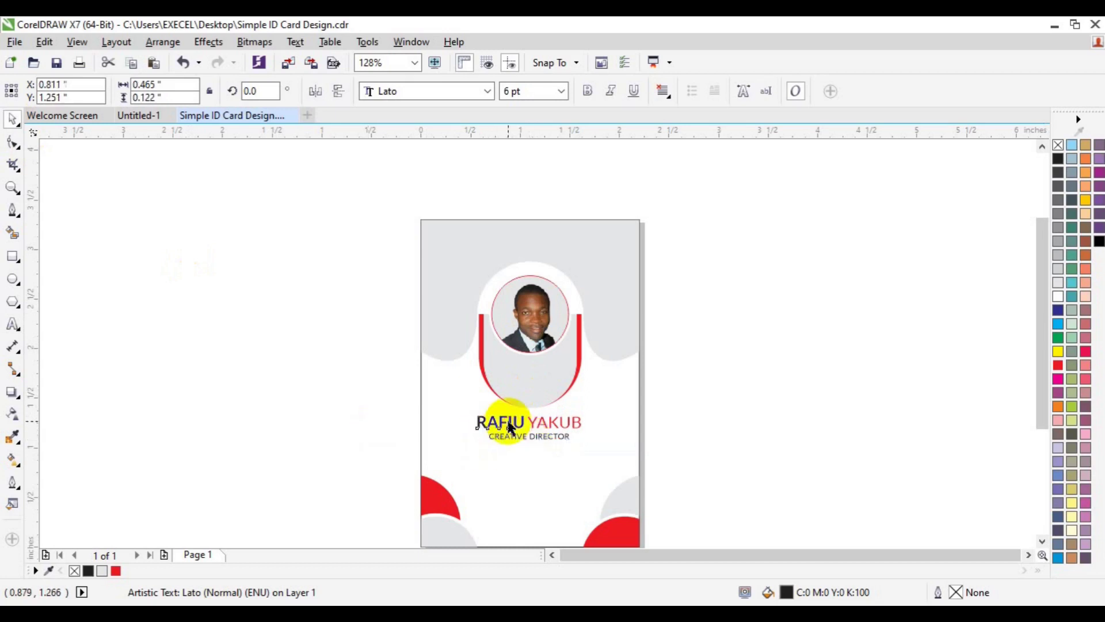
{"action": "left_click", "coordinate": [553, 429]}
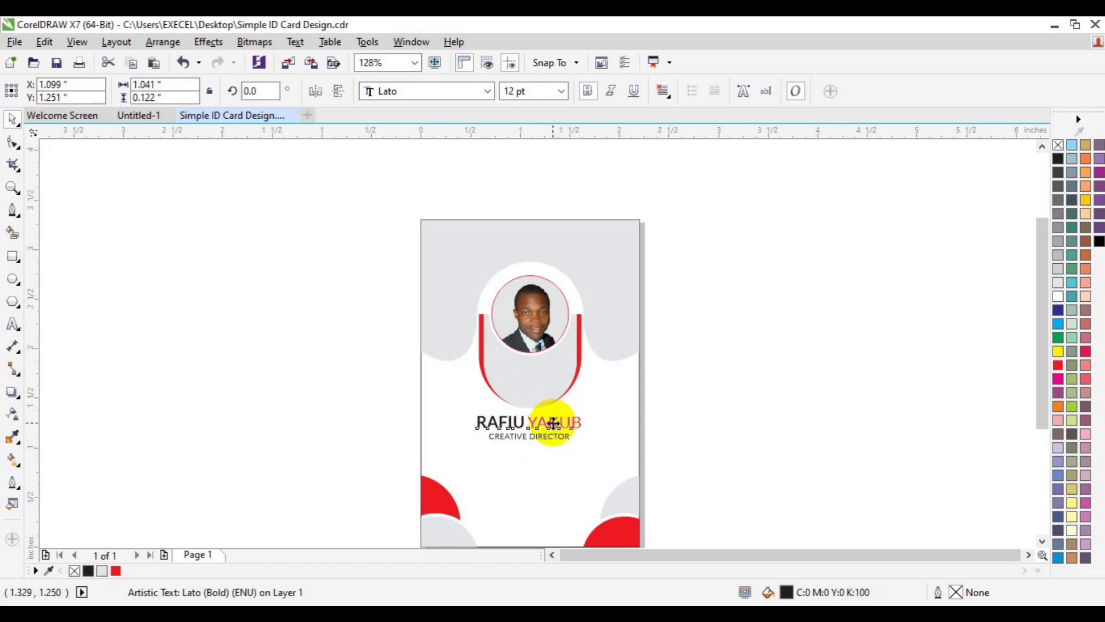
{"action": "left_click", "coordinate": [547, 435], "text": "shift"}
{"action": "key", "text": "ctrl+g"}
{"action": "left_click", "coordinate": [241, 414]}
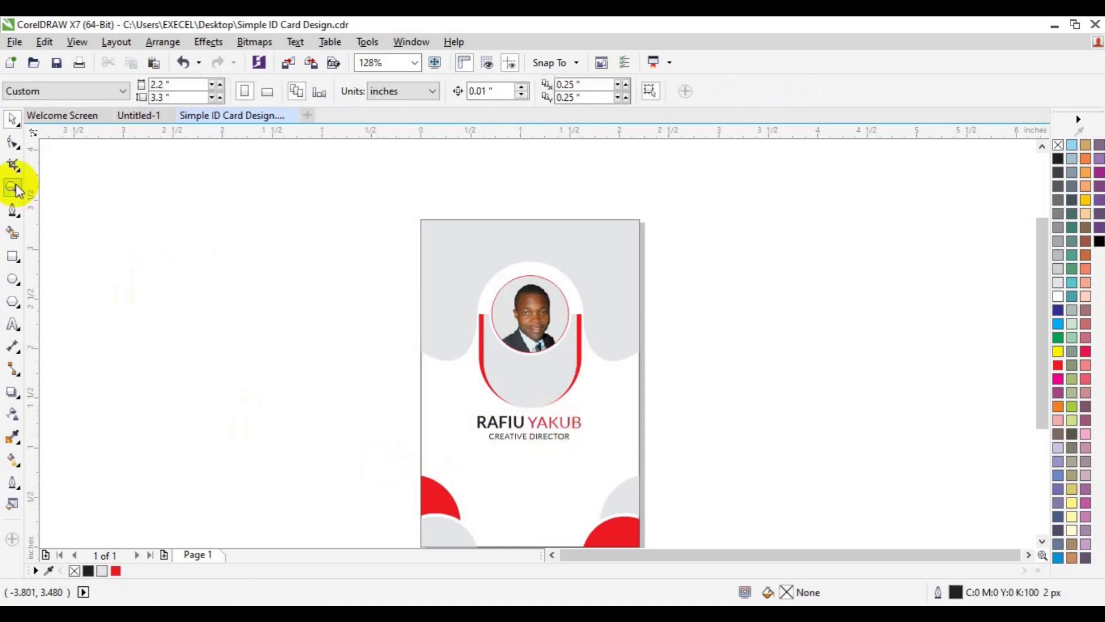
Step: Zoom in on the name area and select the CREATIVE DIRECTOR title
{"action": "left_click", "coordinate": [13, 188]}
{"action": "left_click", "coordinate": [541, 456]}
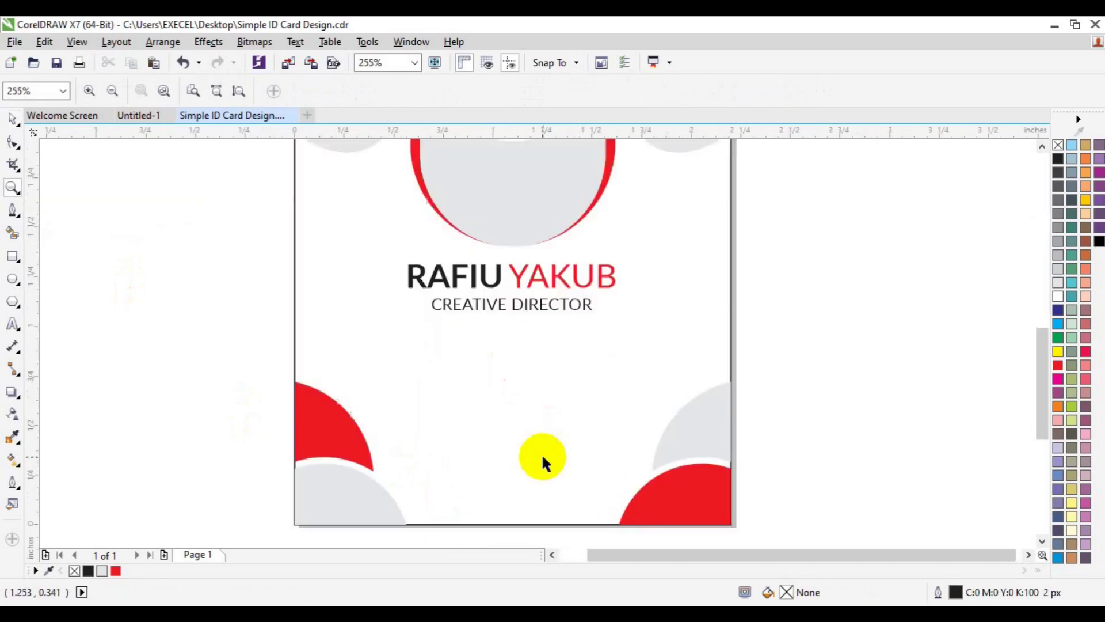
{"action": "key", "text": "space"}
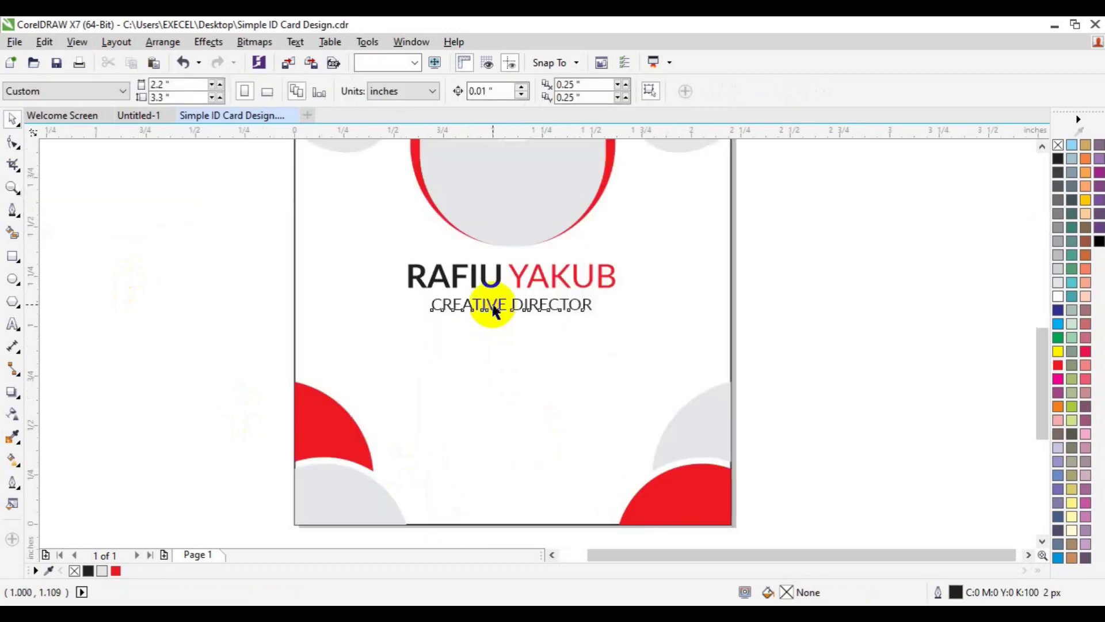
{"action": "left_click", "coordinate": [494, 310]}
Step: Copy the title lower on the card and retype it as four lines: ID NO, DOB, Email, Blood
{"action": "left_click_drag", "start_coordinate": [494, 310], "coordinate": [511, 390]}
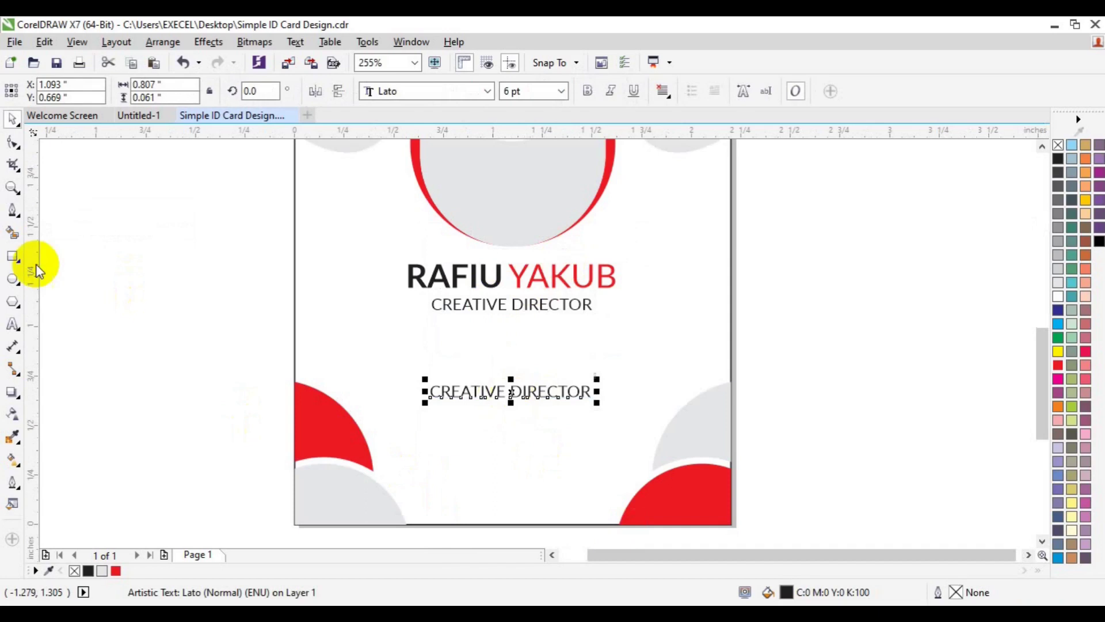
{"action": "left_click", "coordinate": [12, 324]}
{"action": "key", "text": "ctrl+a"}
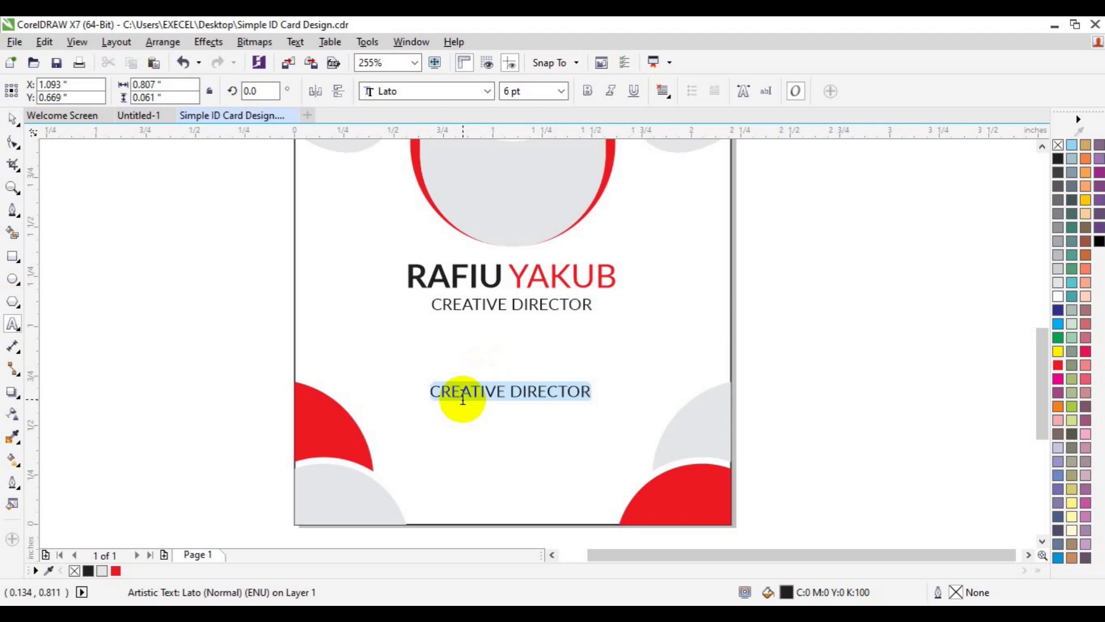
{"action": "type", "text": "ID NO "}
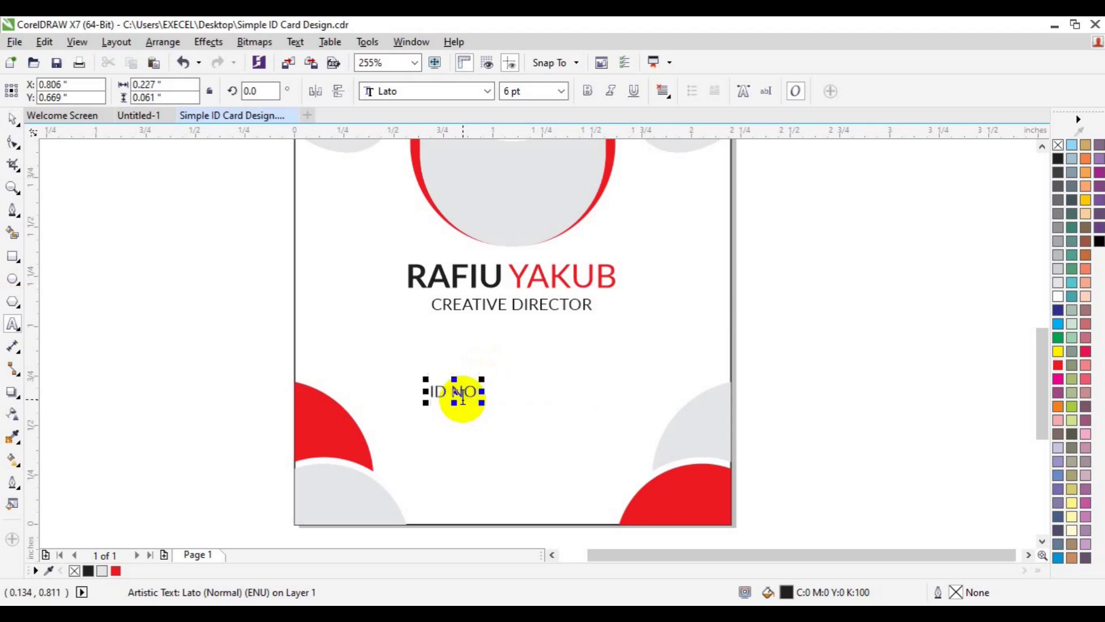
{"action": "type", "text": "DOB"}
{"action": "key", "text": "Return"}
{"action": "type", "text": "Email"}
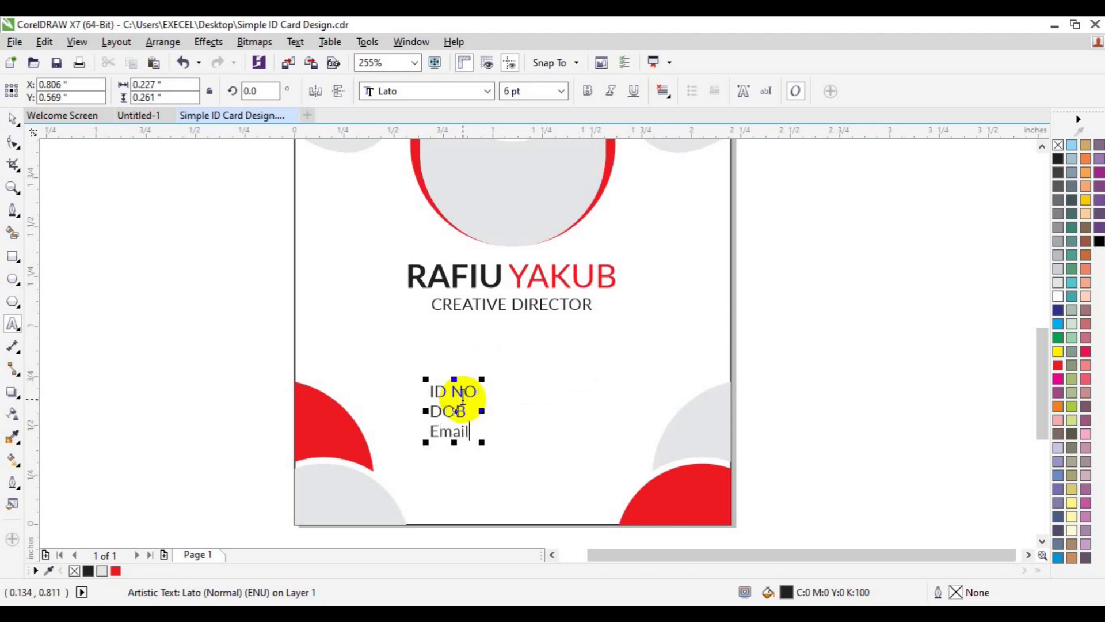
{"action": "key", "text": "Return"}
{"action": "type", "text": "Blood"}
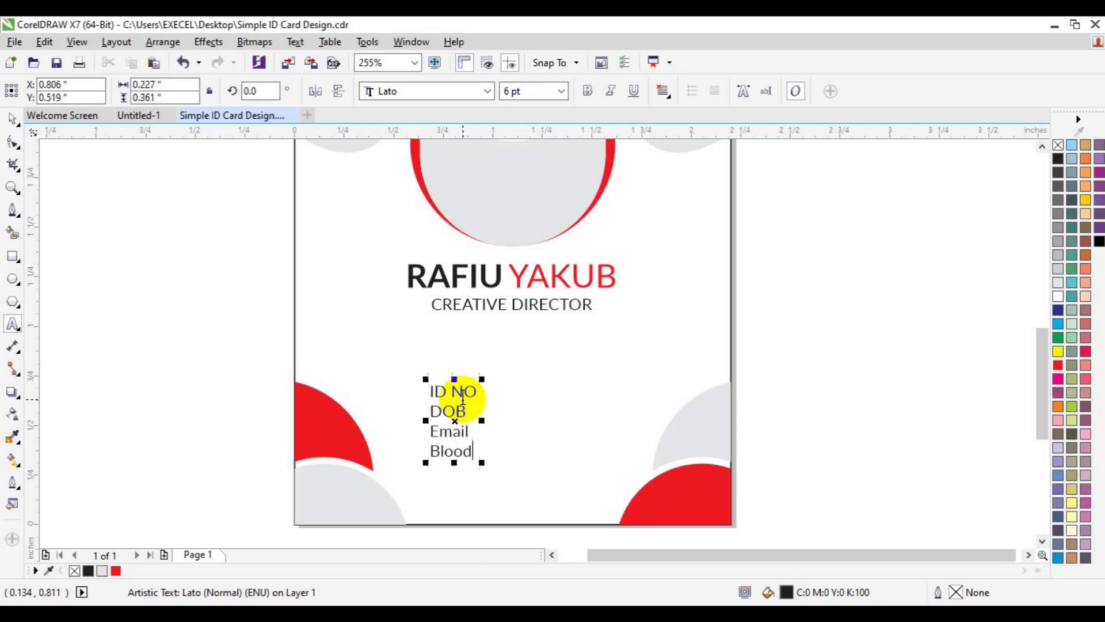
{"action": "key", "text": "ctrl+a"}
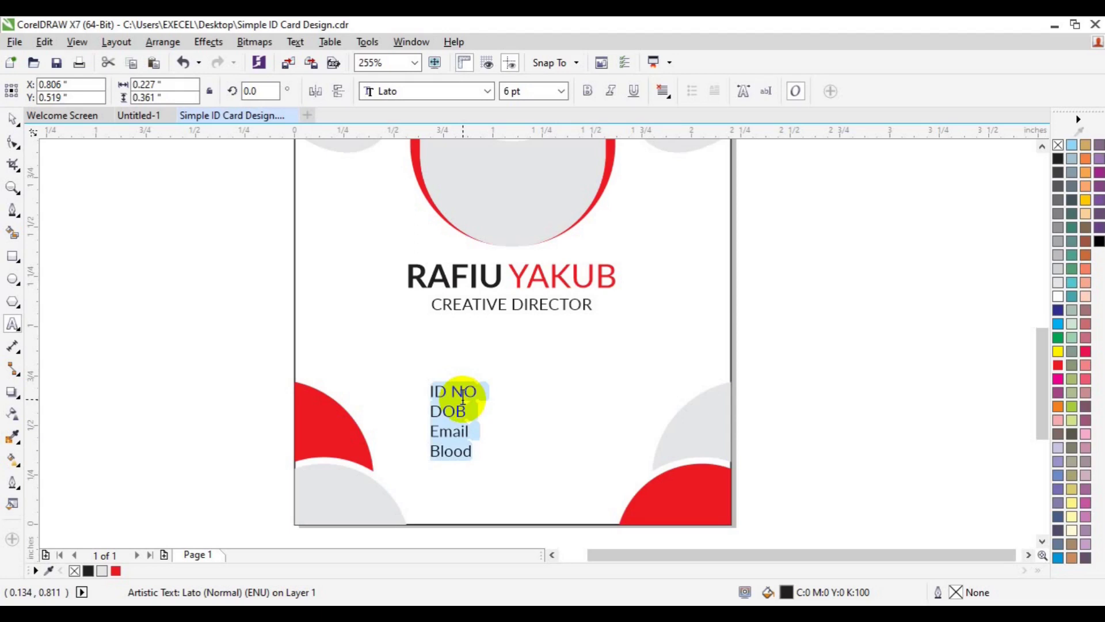
Step: Set the label block's line spacing to 130% in the Text Properties docker
{"action": "key", "text": "ctrl+t"}
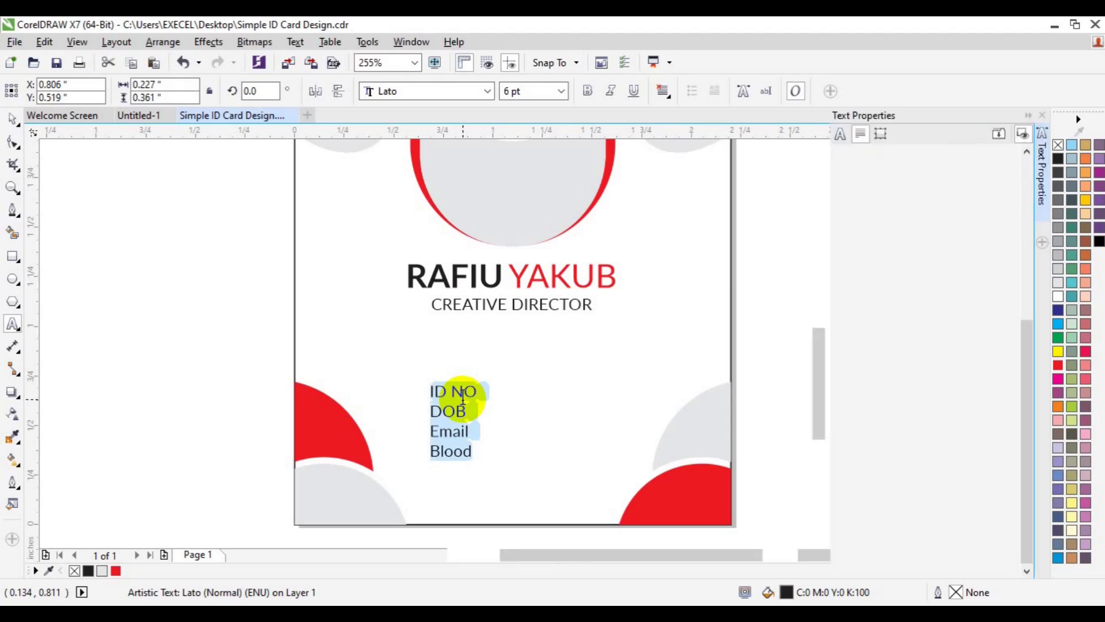
{"action": "scroll", "coordinate": [463, 397], "scroll_direction": "right", "scroll_amount": 3}
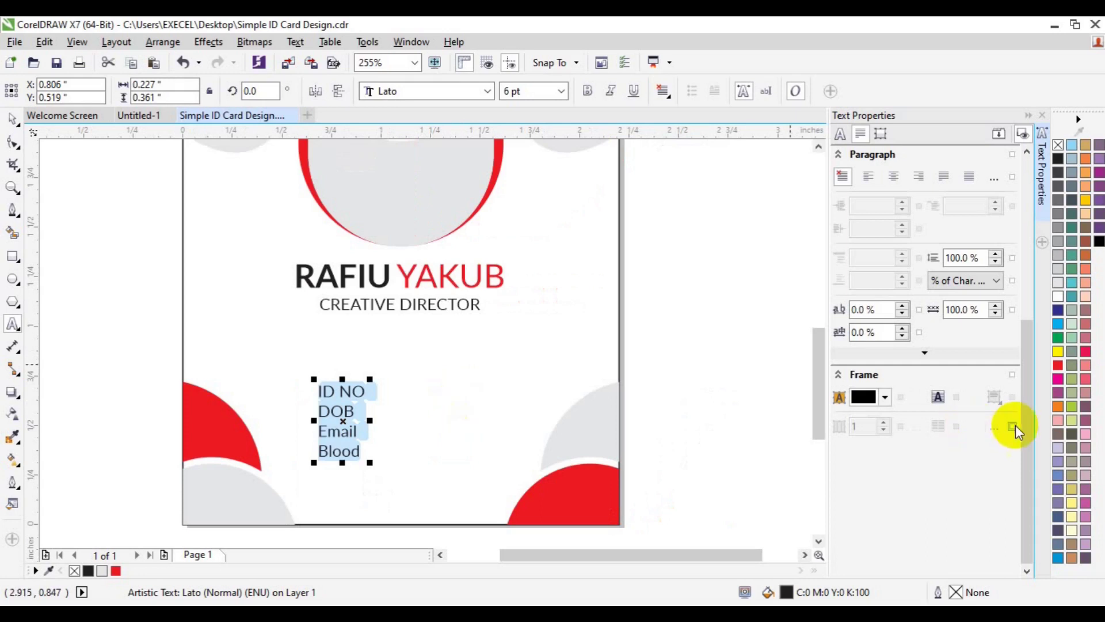
{"action": "left_click_drag", "start_coordinate": [1027, 433], "coordinate": [1023, 342]}
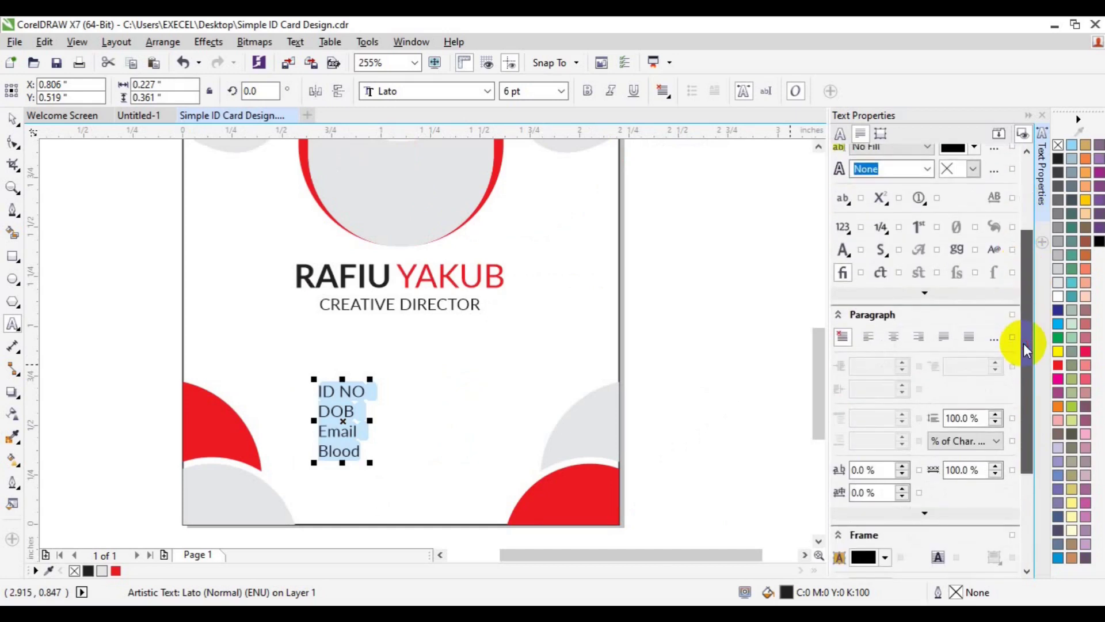
{"action": "double_click", "coordinate": [957, 419]}
{"action": "type", "text": "150"}
{"action": "type", "text": "3"}
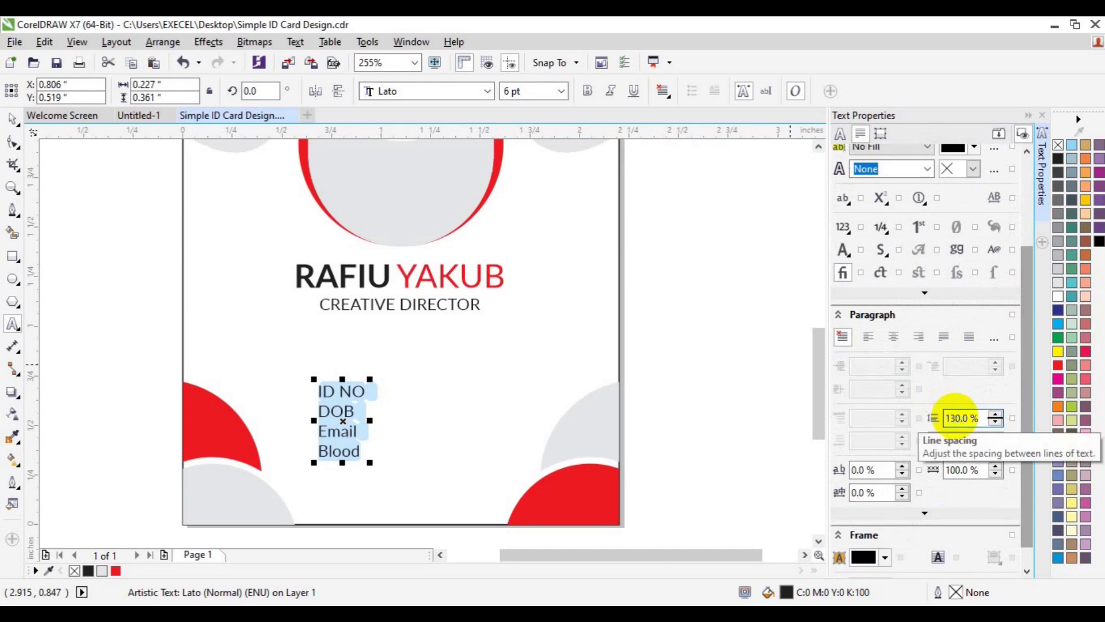
{"action": "key", "text": "Return"}
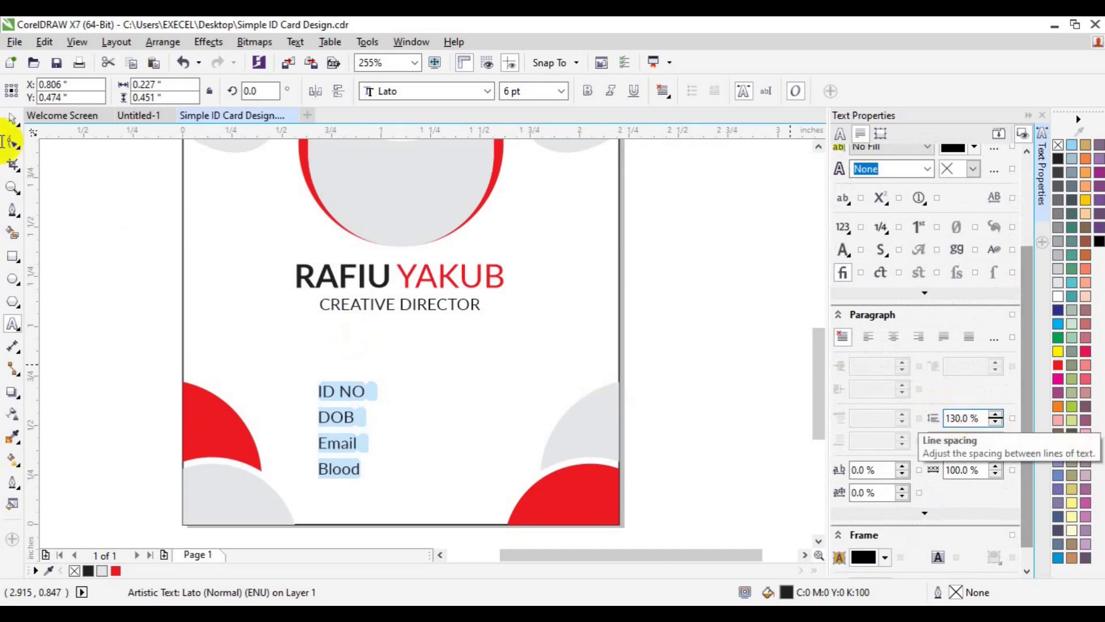
{"action": "left_click", "coordinate": [12, 115]}
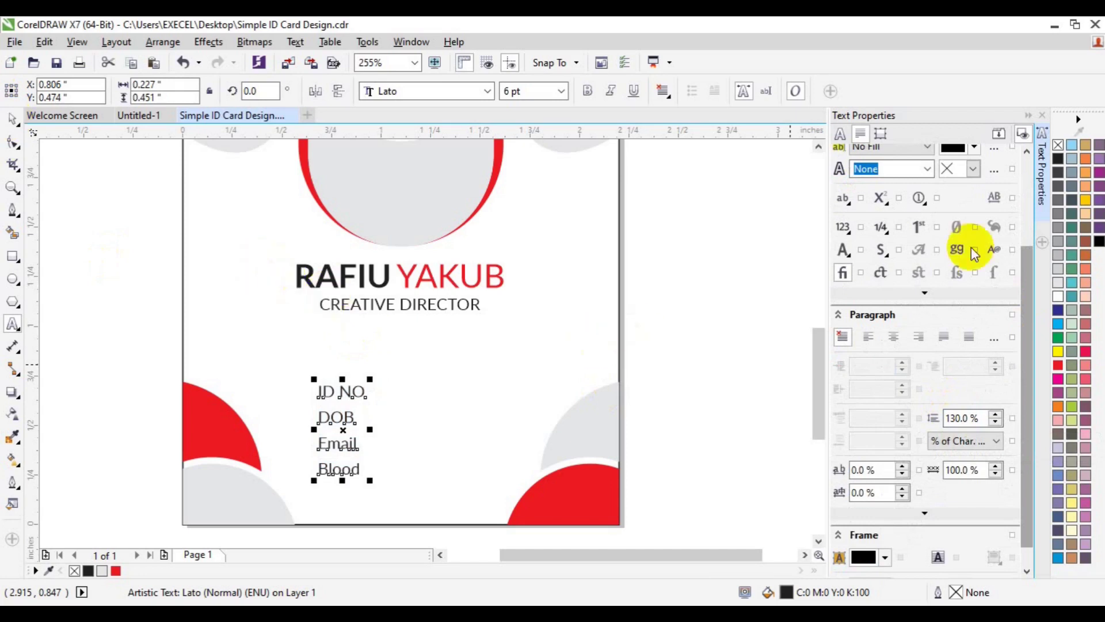
{"action": "left_click", "coordinate": [1041, 212]}
Step: Duplicate the label block into three columns and replace the middle copy's DOB with a colon
{"action": "left_click_drag", "start_coordinate": [454, 429], "coordinate": [510, 393]}
{"action": "key", "text": "ctrl+d"}
{"action": "left_click", "coordinate": [13, 324]}
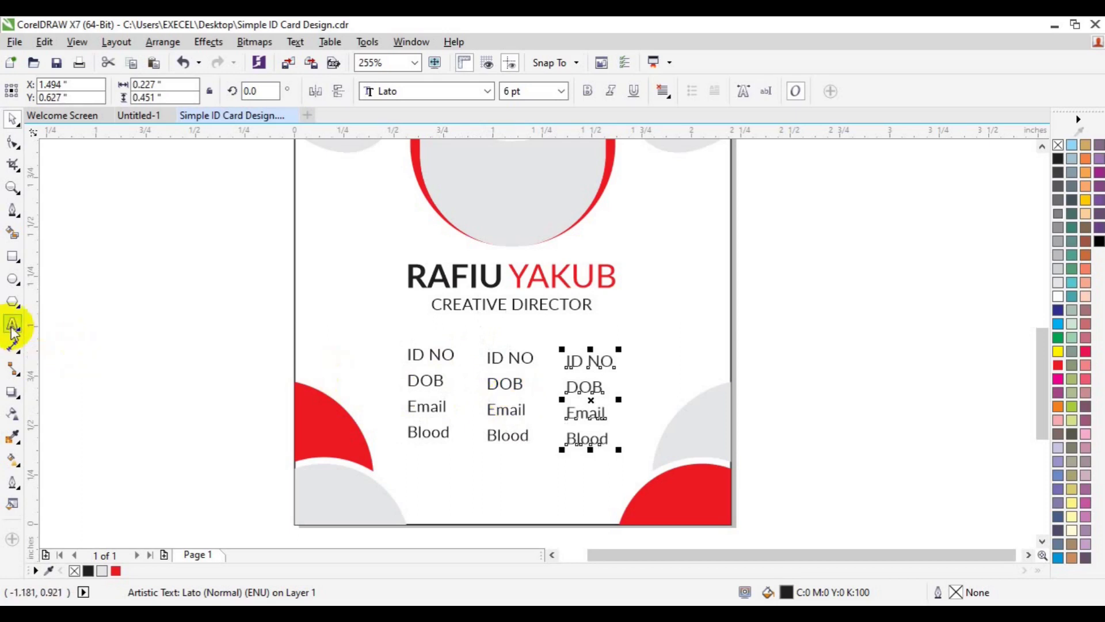
{"action": "left_click", "coordinate": [489, 359]}
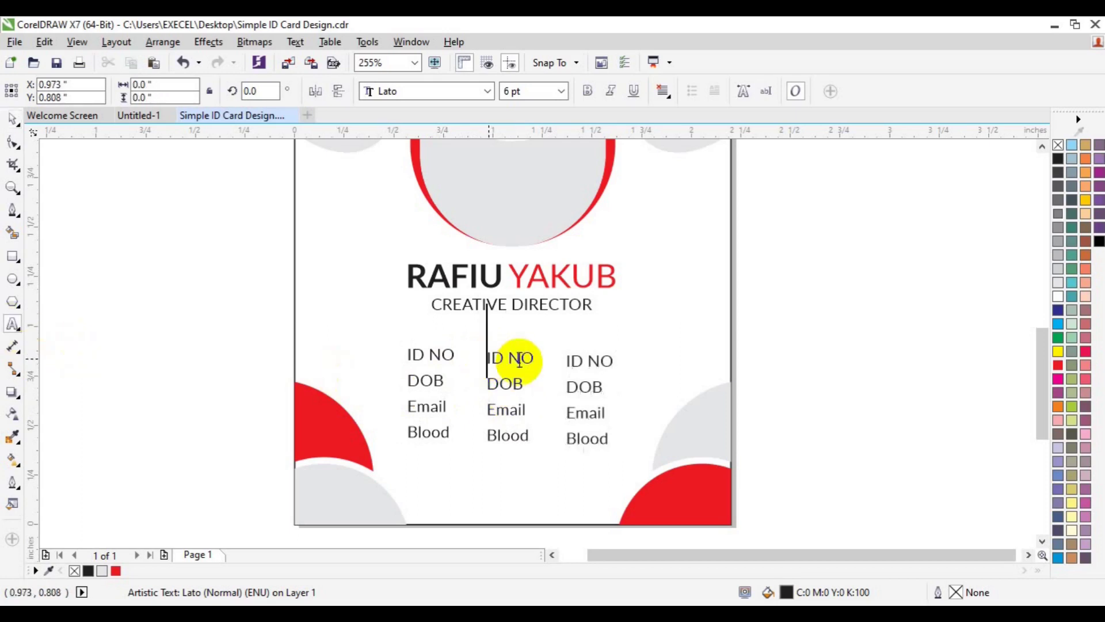
{"action": "left_click", "coordinate": [515, 385]}
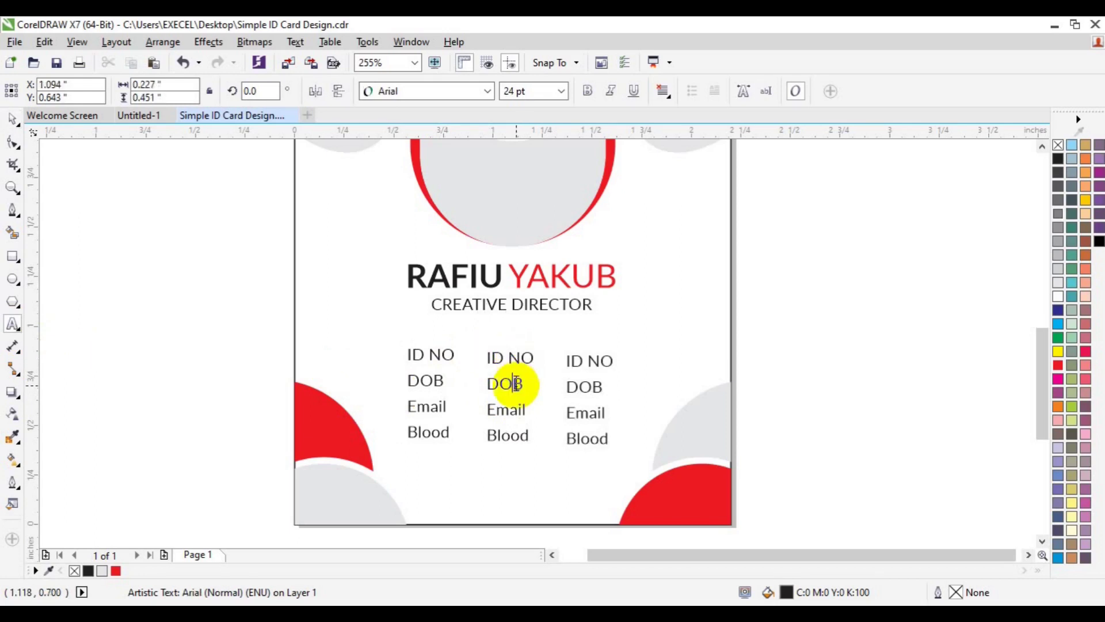
{"action": "double_click", "coordinate": [516, 383]}
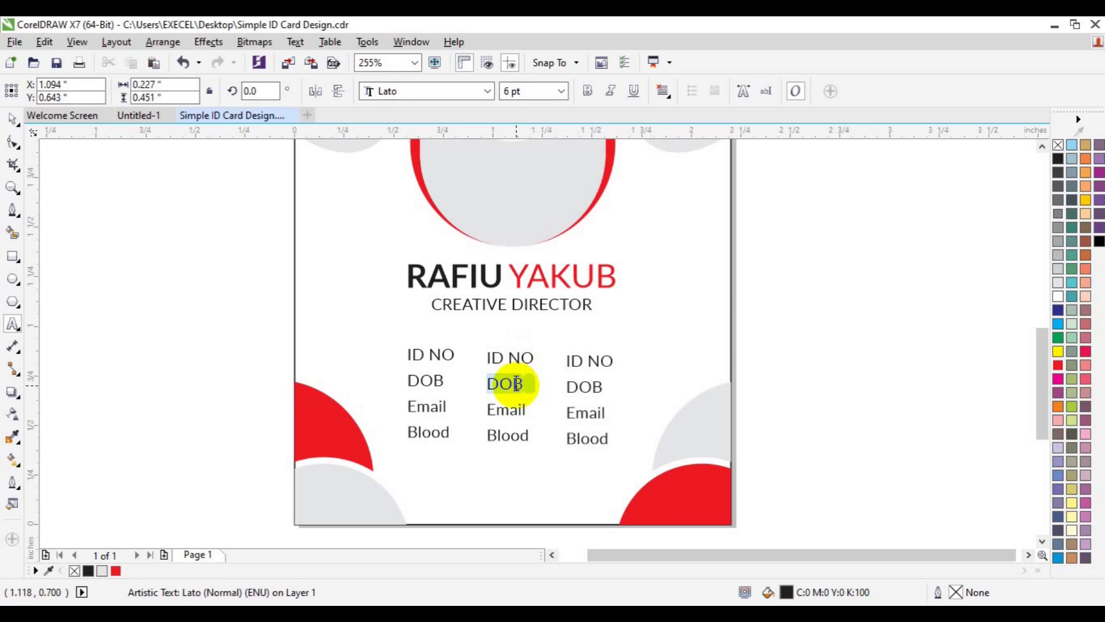
{"action": "key", "text": "BackSpace"}
{"action": "type", "text": ":"}
{"action": "key", "text": "Return"}
Step: Replace the middle column's Email, Blood and ID NO words with colons
{"action": "key", "text": "shift+End"}
{"action": "key", "text": "BackSpace"}
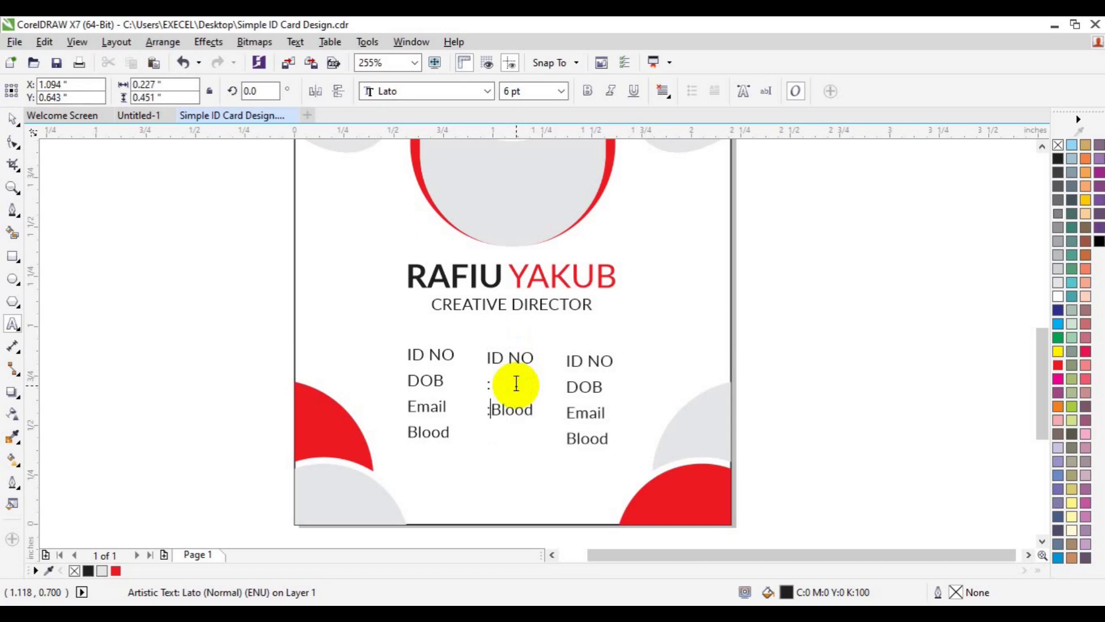
{"action": "type", "text": ":"}
{"action": "key", "text": "Return"}
{"action": "key", "text": "shift+Right"}
{"action": "key", "text": "shift+Right"}
{"action": "key", "text": "shift+Right"}
{"action": "key", "text": "shift+Right"}
{"action": "key", "text": "shift+Right"}
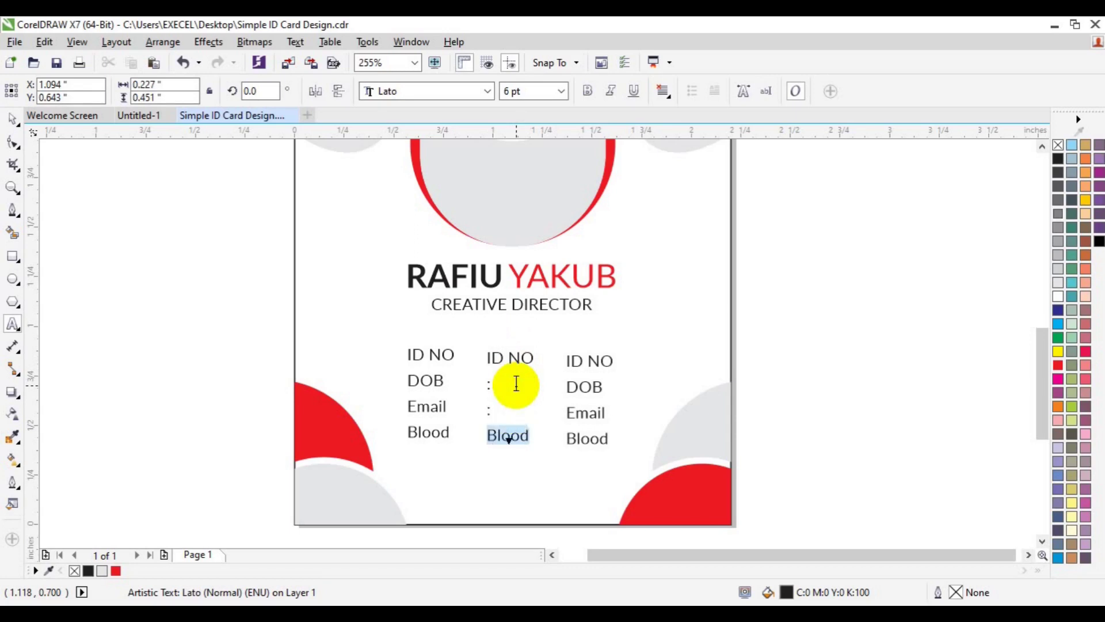
{"action": "type", "text": ":"}
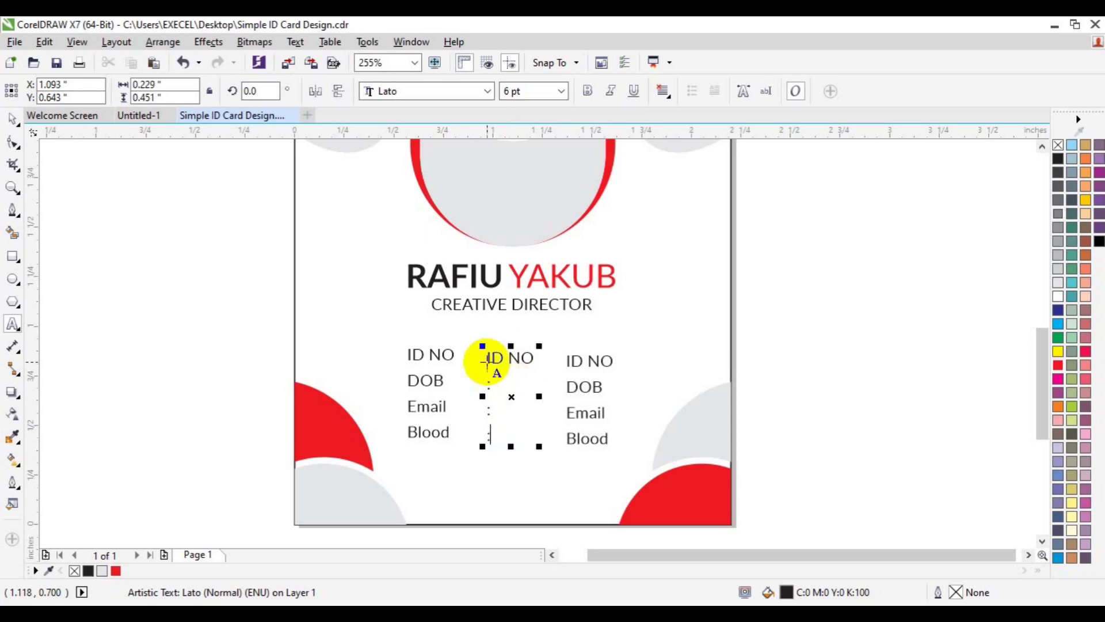
{"action": "key", "text": "shift+End"}
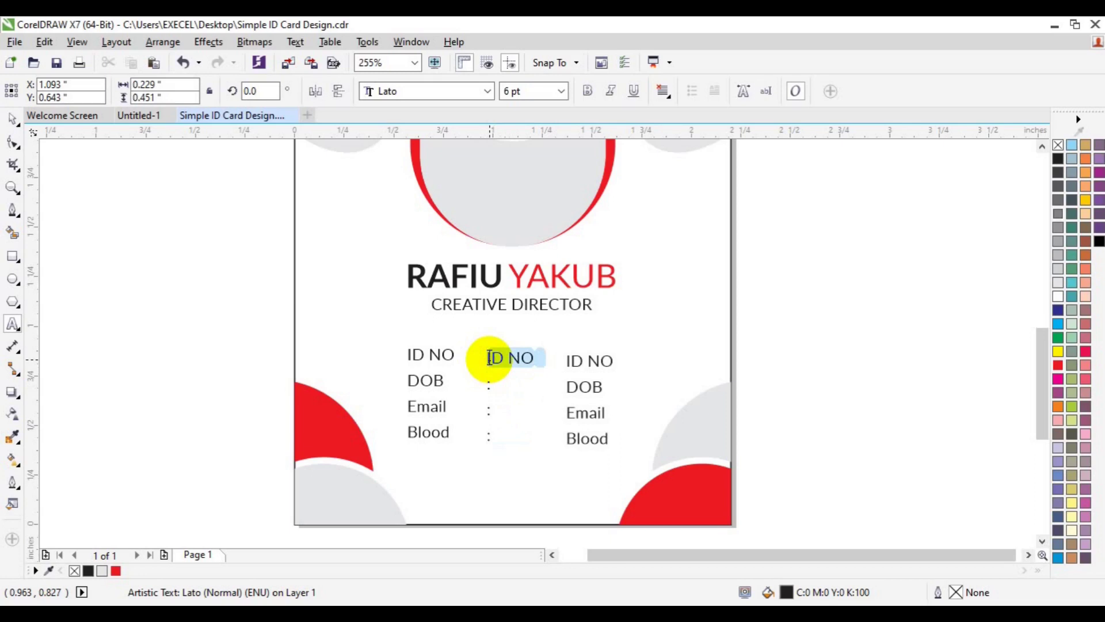
{"action": "type", "text": ":"}
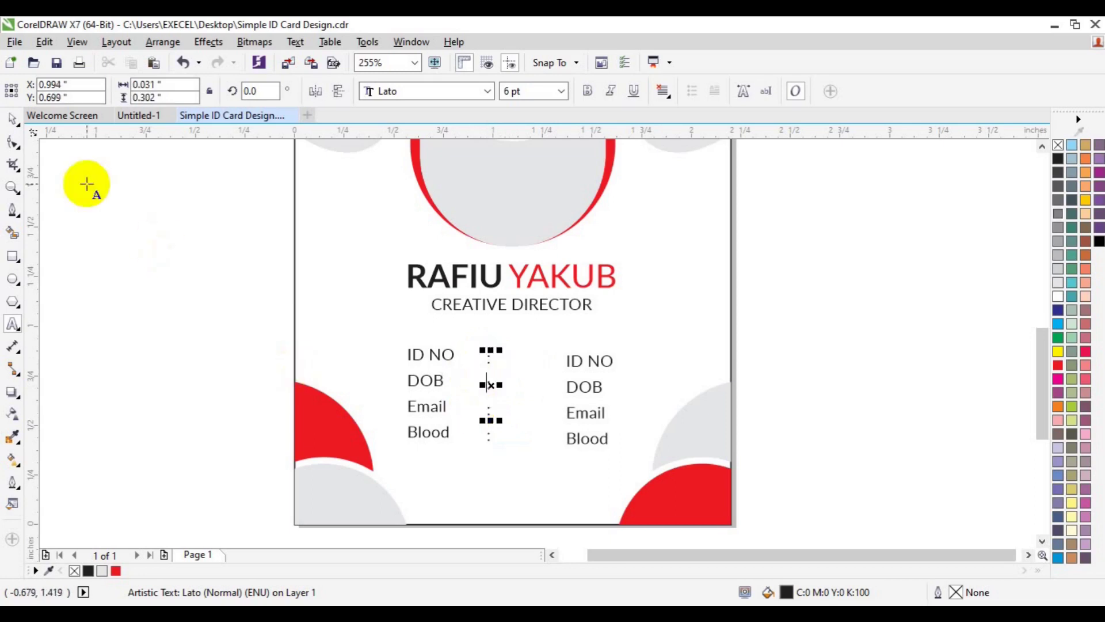
Step: Select the colon column together with the labels and line them up
{"action": "left_click", "coordinate": [12, 124]}
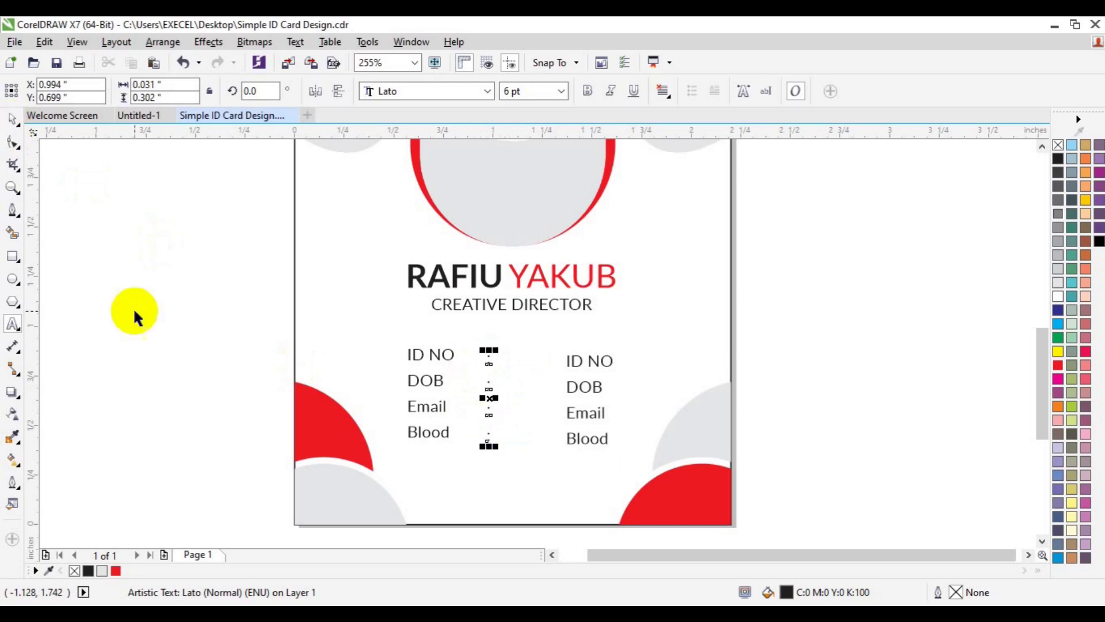
{"action": "left_click", "coordinate": [418, 439], "text": "shift"}
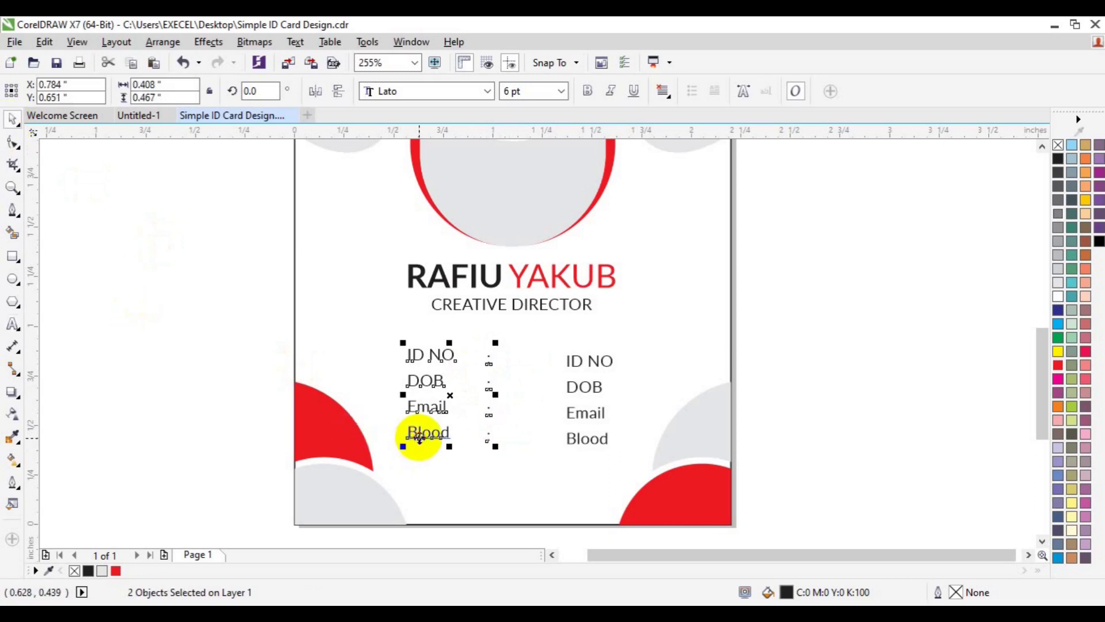
{"action": "key", "text": "c"}
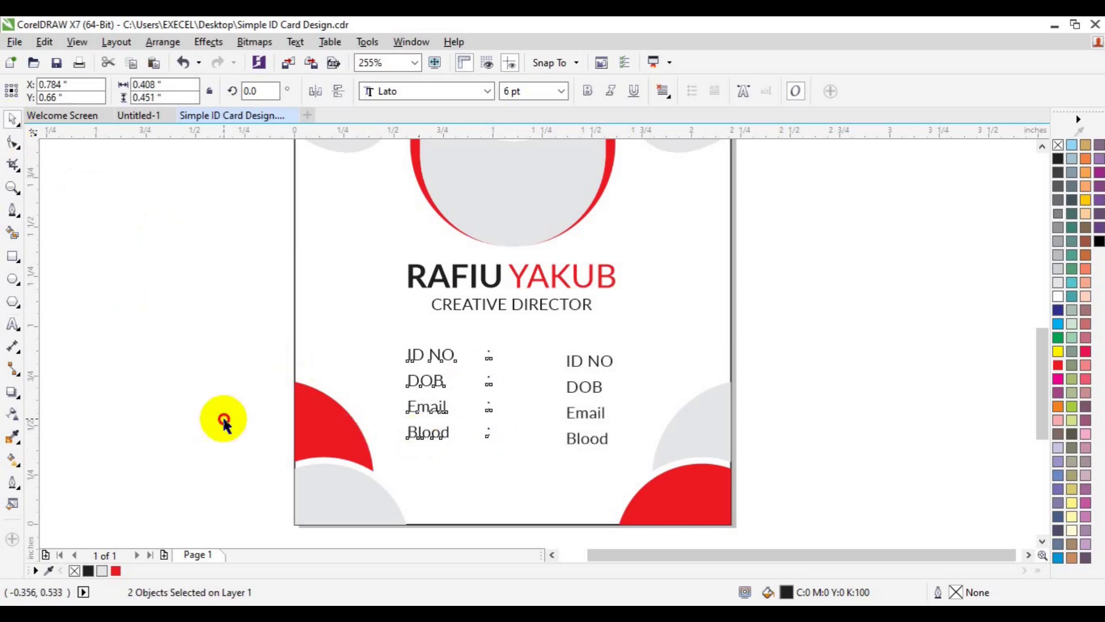
{"action": "left_click", "coordinate": [222, 416]}
{"action": "left_click", "coordinate": [13, 325]}
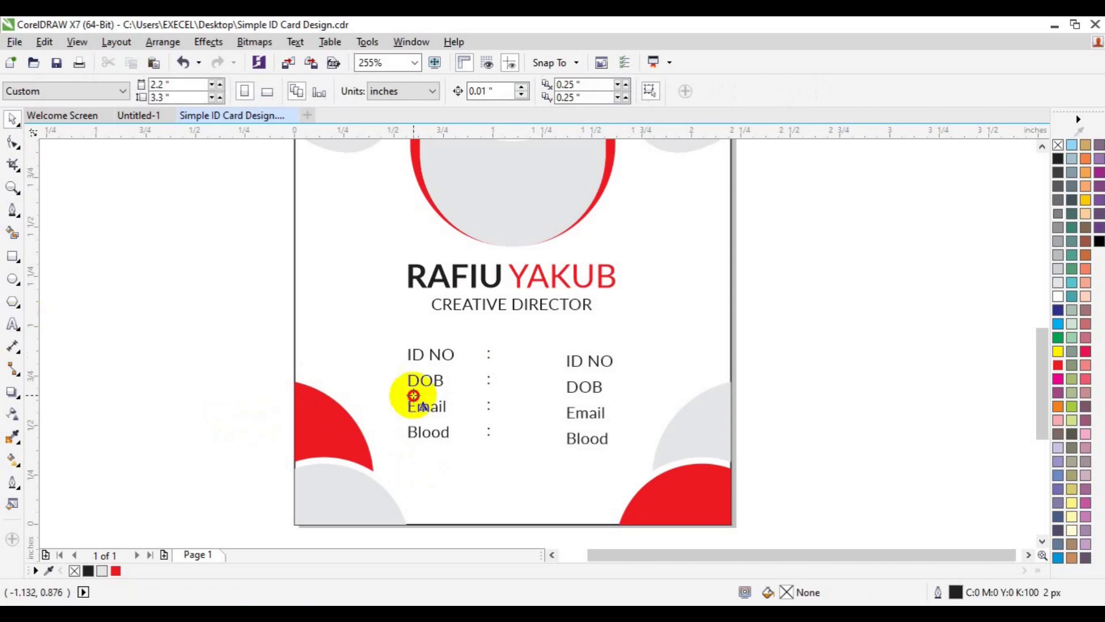
Step: Fill the right column's first two lines with the cardholder's ID number and date of birth
{"action": "left_click", "coordinate": [571, 361]}
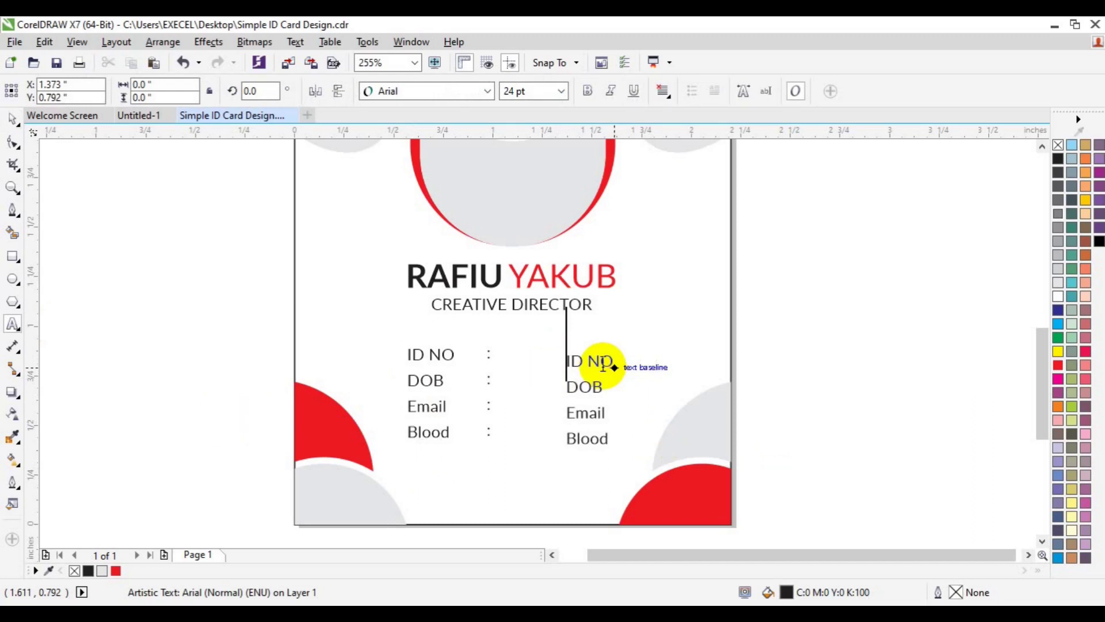
{"action": "key", "text": "ctrl+space"}
{"action": "left_click", "coordinate": [574, 361]}
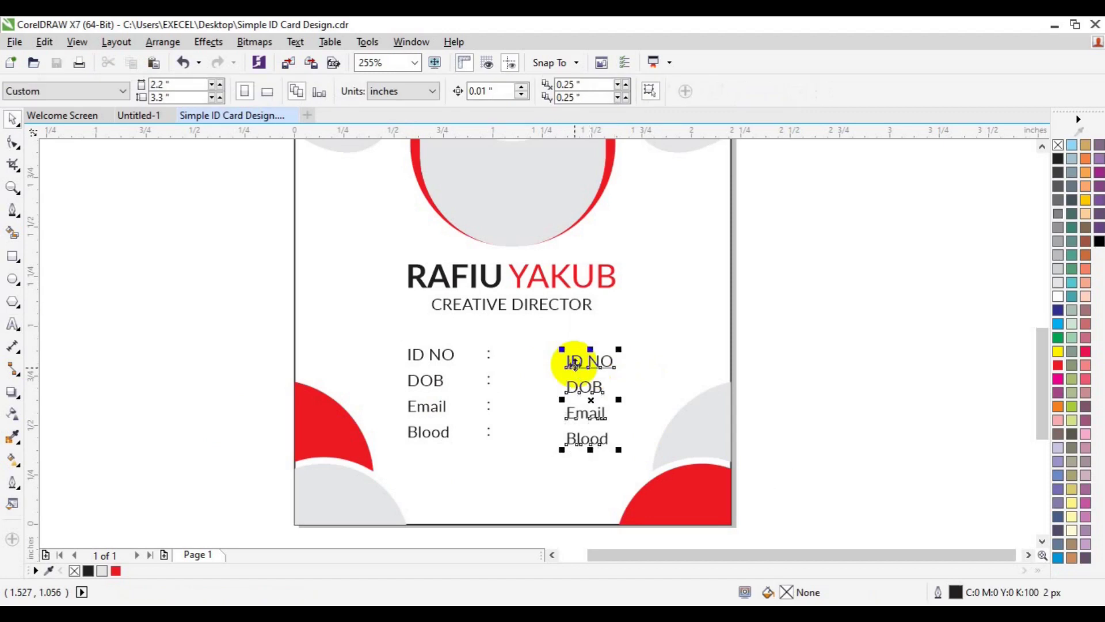
{"action": "left_click", "coordinate": [13, 325]}
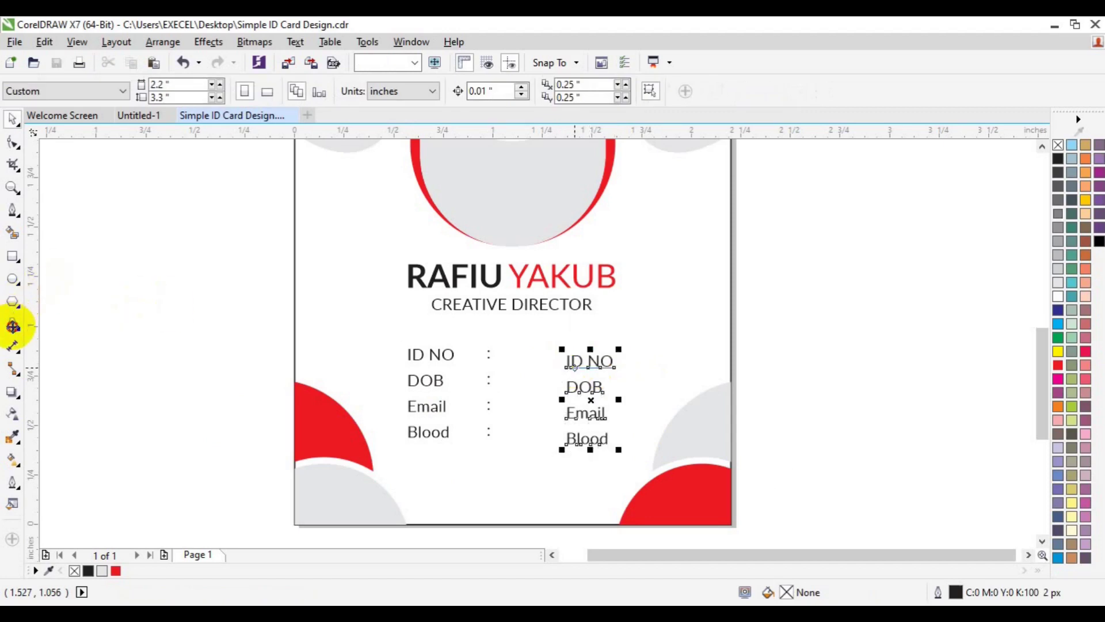
{"action": "left_click", "coordinate": [571, 365]}
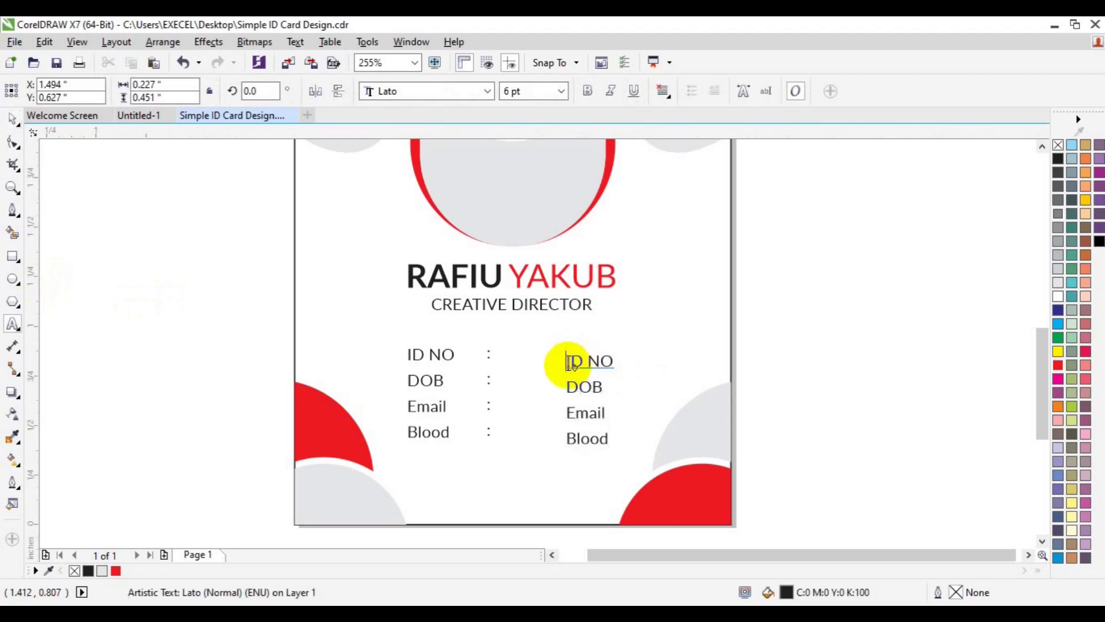
{"action": "triple_click", "coordinate": [570, 362]}
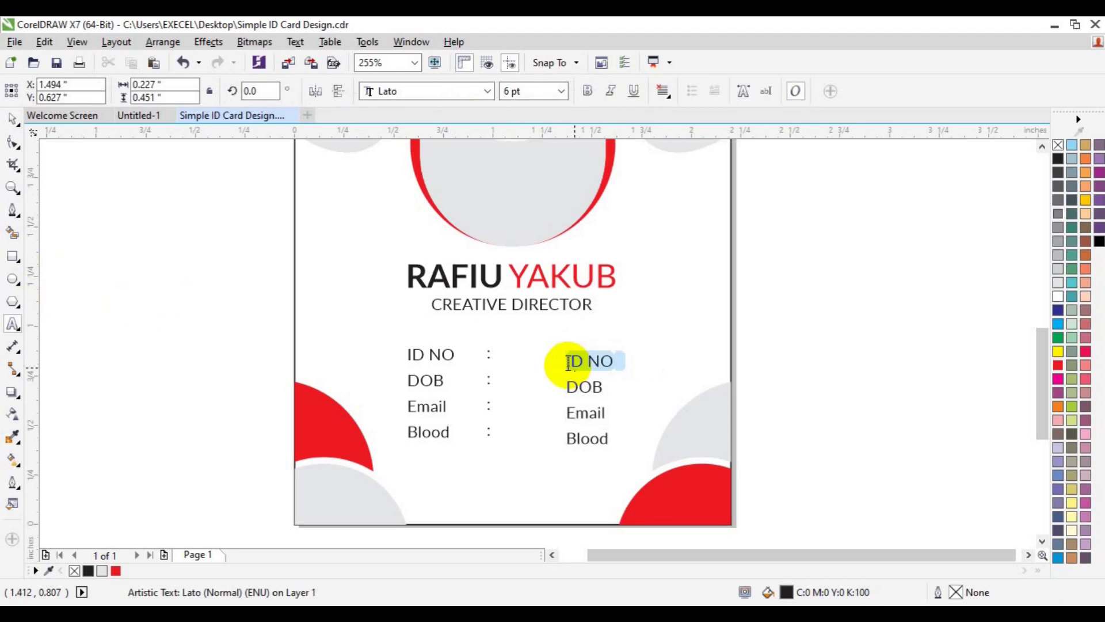
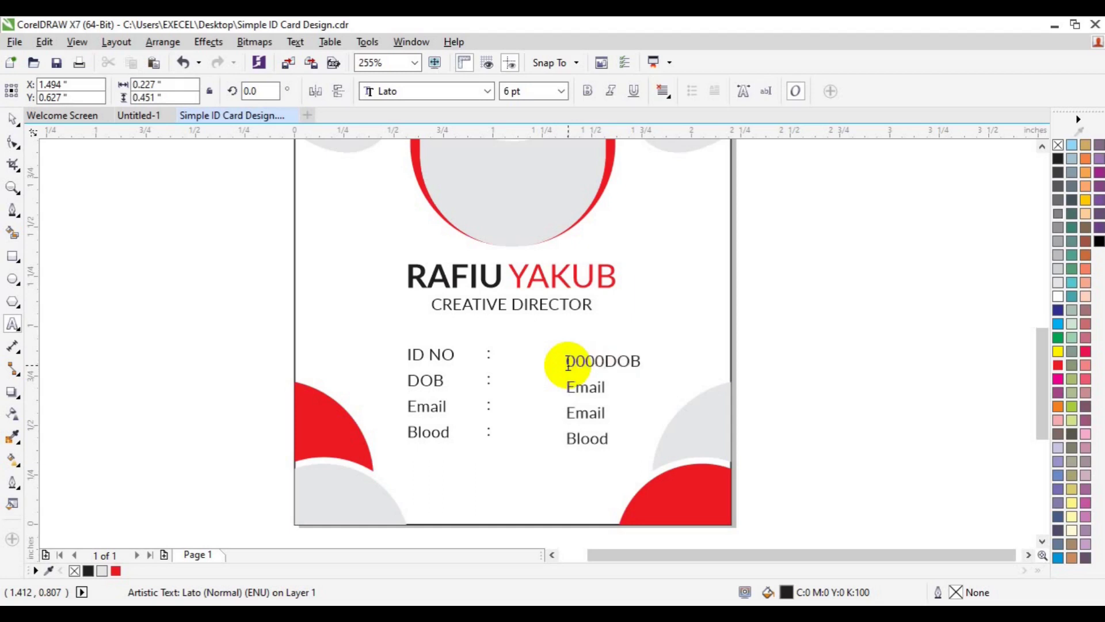
{"action": "key", "text": "Return"}
{"action": "key", "text": "shift+End"}
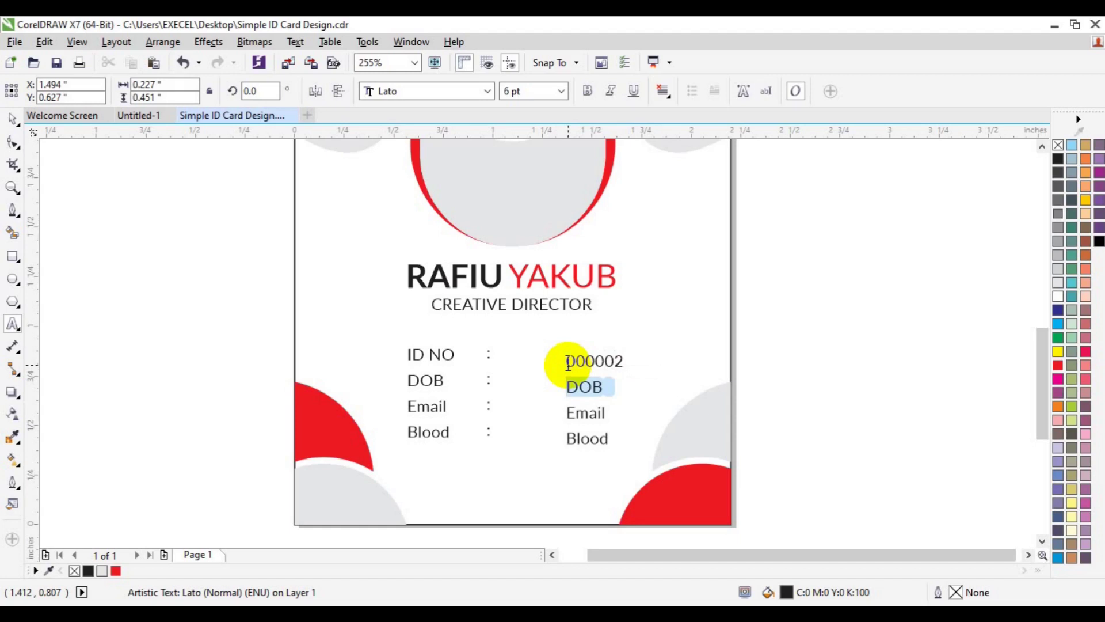
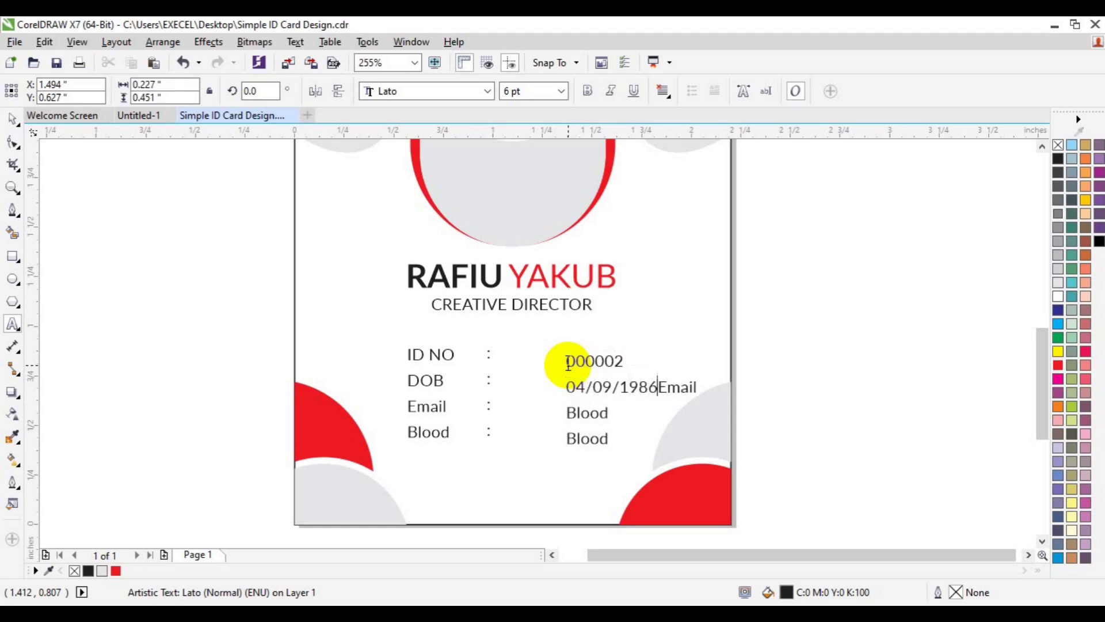
Step: Replace Email with the contact e-mail address and Blood with +AB
{"action": "key", "text": "Right"}
{"action": "key", "text": "shift+End"}
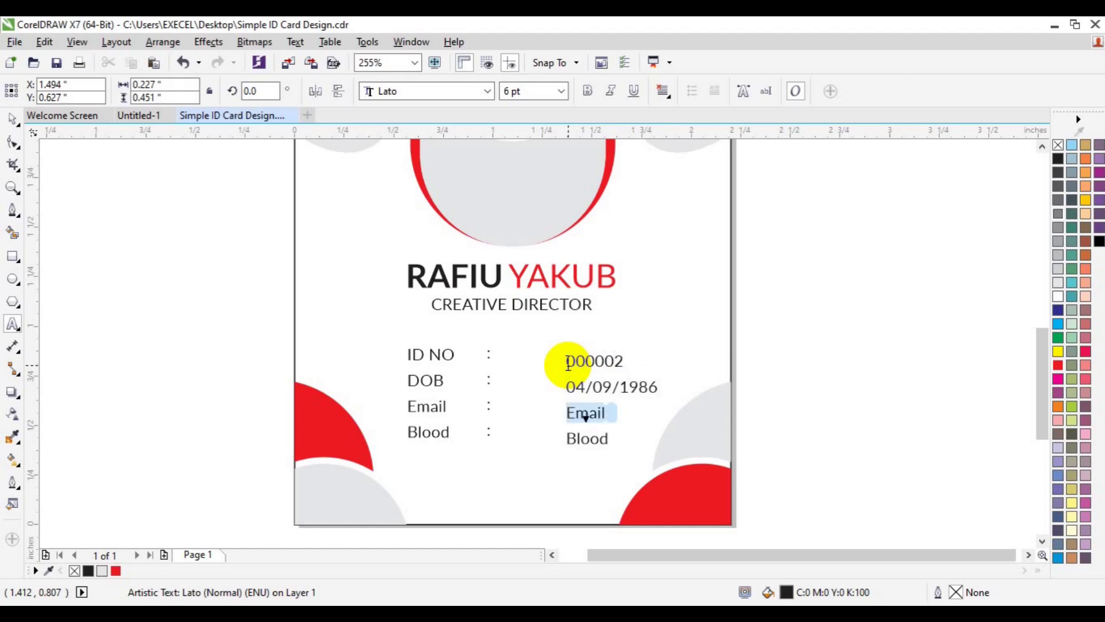
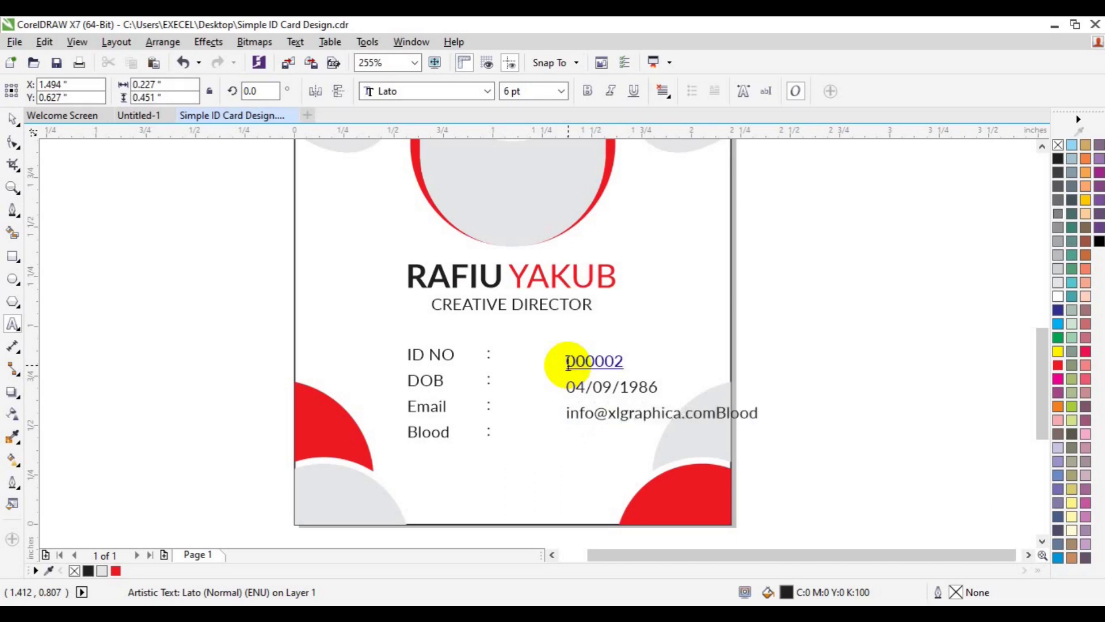
{"action": "key", "text": "Return"}
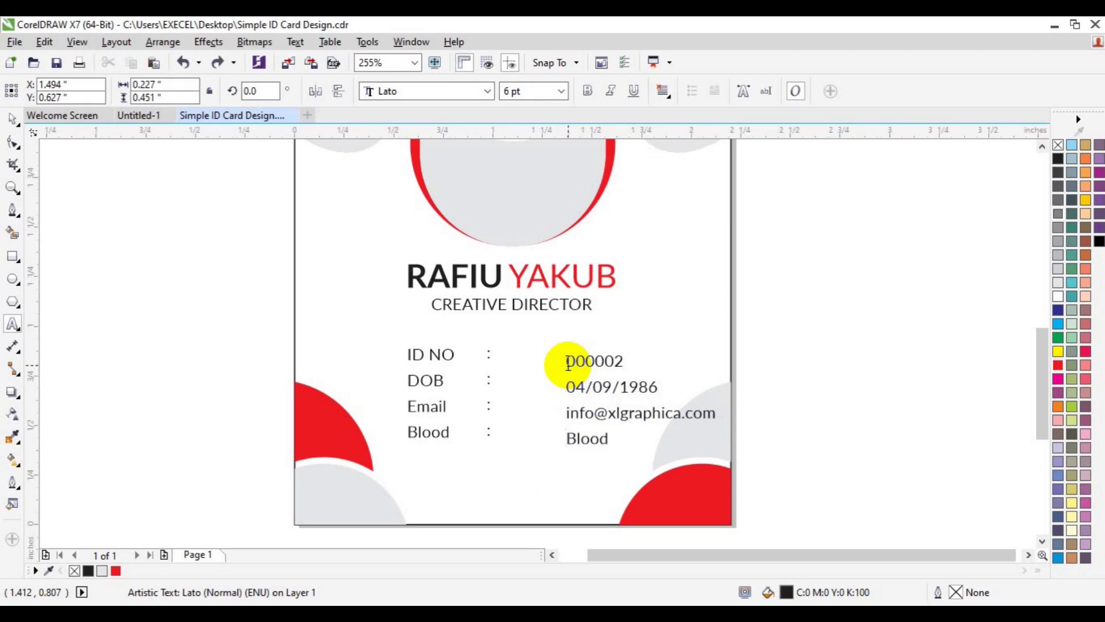
{"action": "left_click_drag", "start_coordinate": [571, 442], "coordinate": [609, 442]}
{"action": "type", "text": "+AB"}
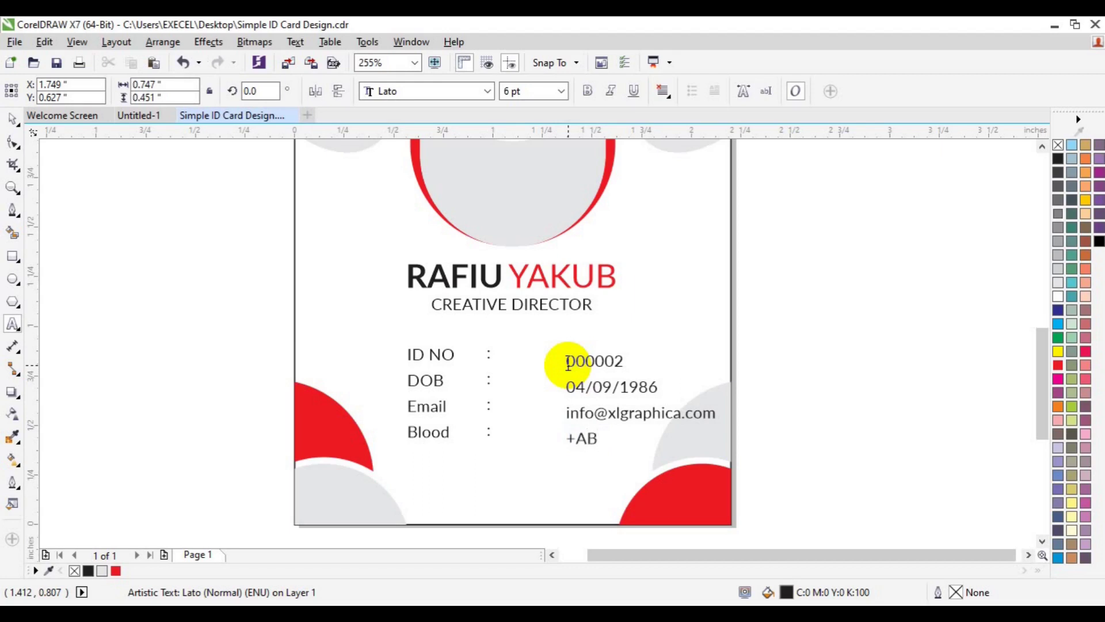
{"action": "left_click", "coordinate": [13, 118]}
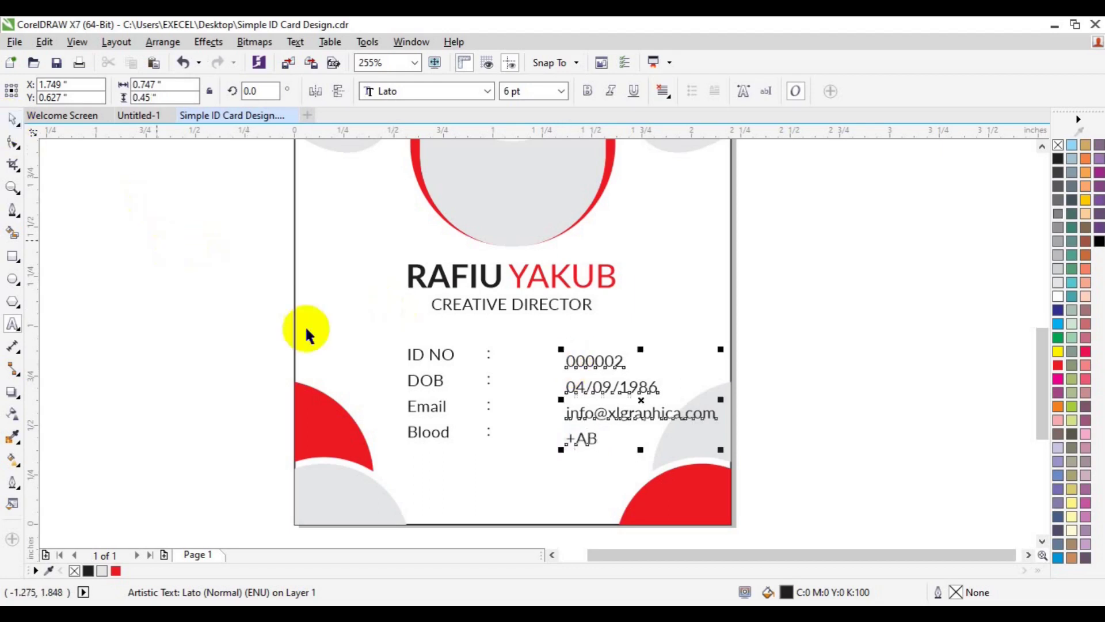
Step: Move the colons closer to the labels and group the labels with the colons
{"action": "left_click_drag", "start_coordinate": [573, 416], "coordinate": [538, 417]}
{"action": "left_click", "coordinate": [430, 382]}
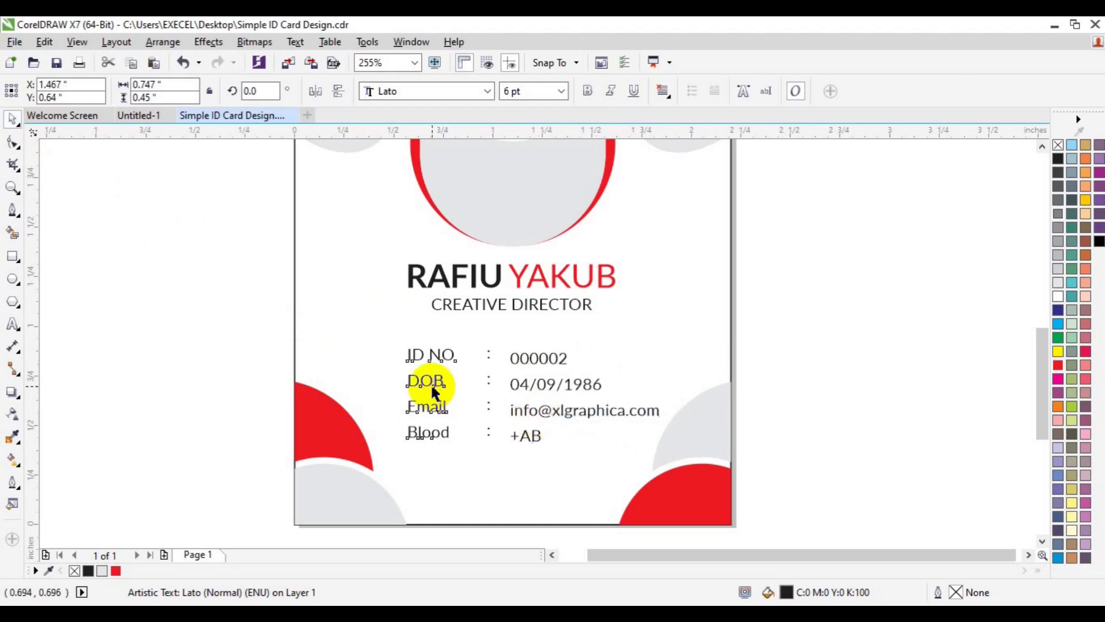
{"action": "left_click", "coordinate": [485, 382]}
{"action": "left_click_drag", "start_coordinate": [485, 382], "coordinate": [473, 386]}
{"action": "left_click", "coordinate": [436, 379], "text": "shift"}
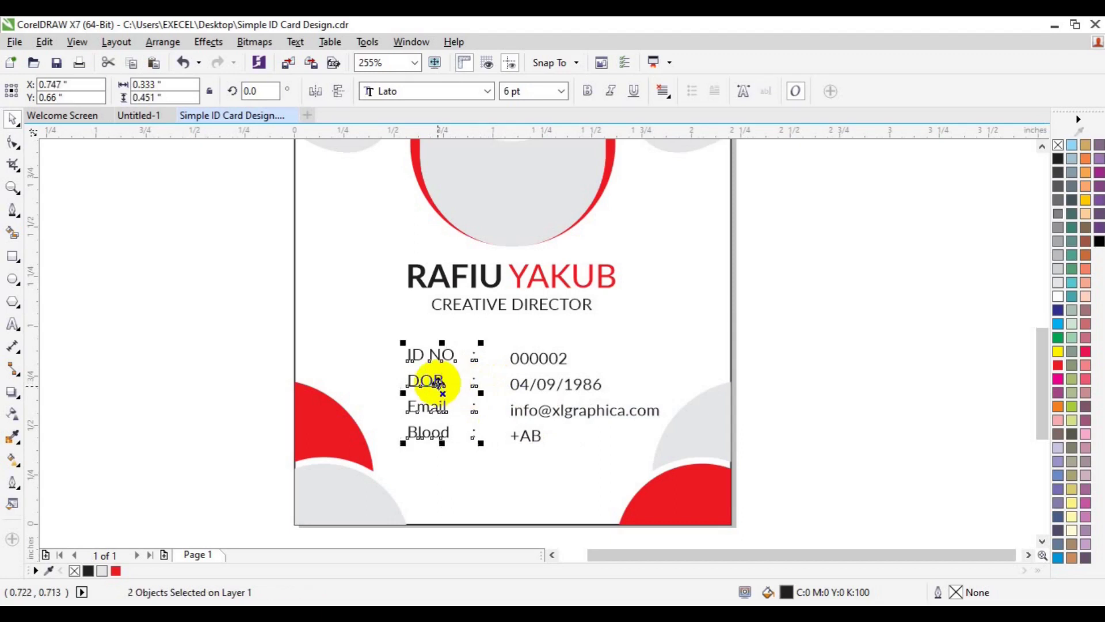
{"action": "key", "text": "ctrl+g"}
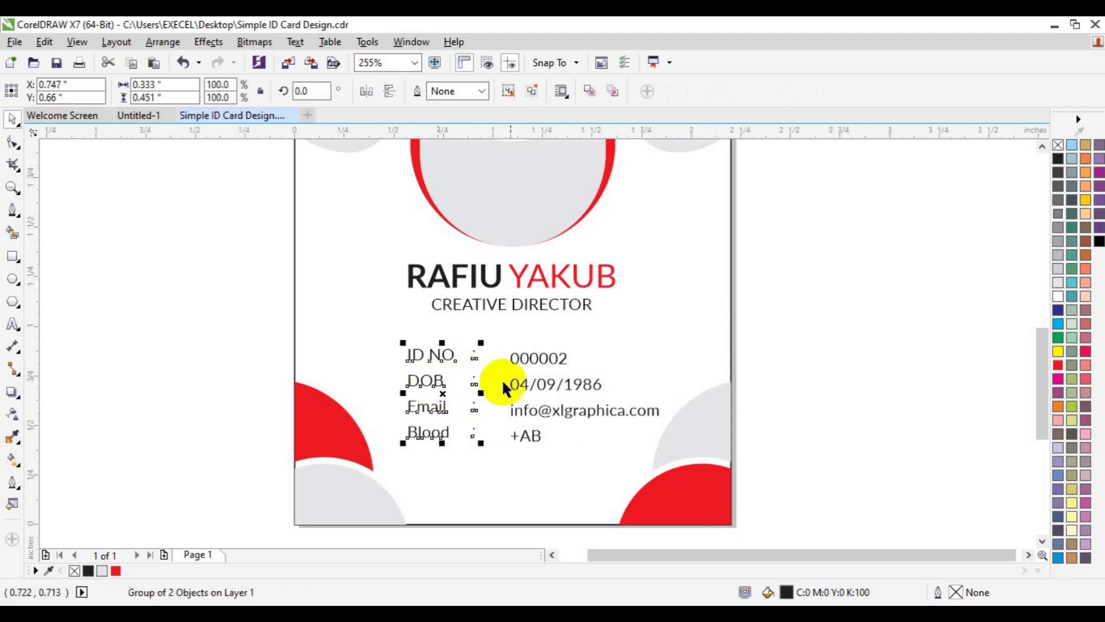
Step: Shift the values beside the colons, group them with the labels, and left-align with the name
{"action": "left_click", "coordinate": [529, 395]}
{"action": "left_click_drag", "start_coordinate": [527, 391], "coordinate": [510, 385]}
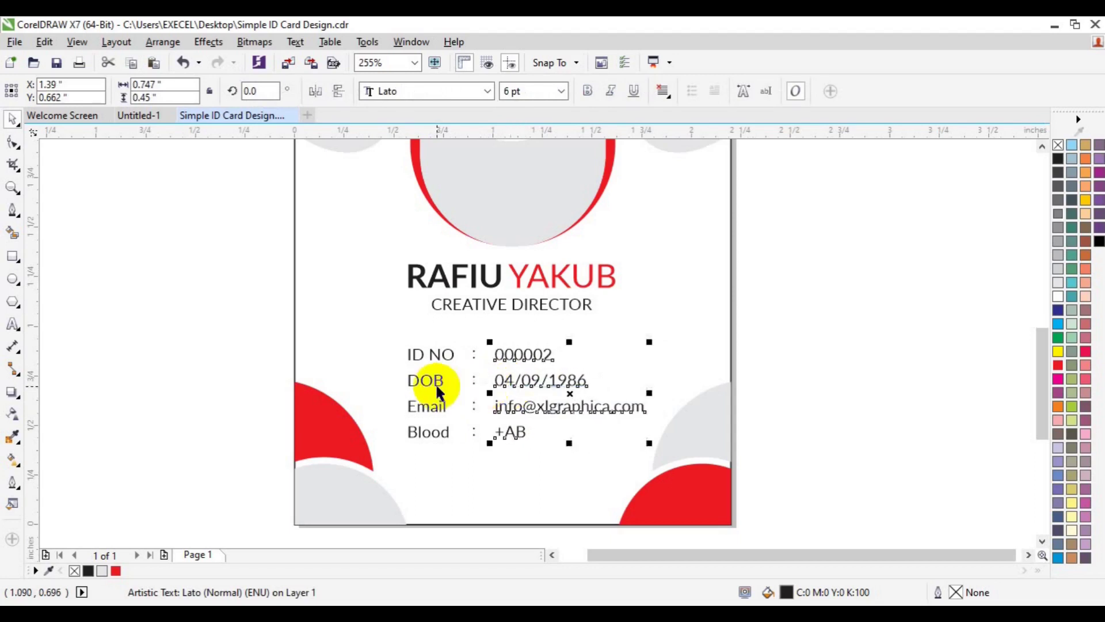
{"action": "left_click", "coordinate": [435, 382], "text": "shift"}
{"action": "left_click_drag", "start_coordinate": [436, 382], "coordinate": [438, 383]}
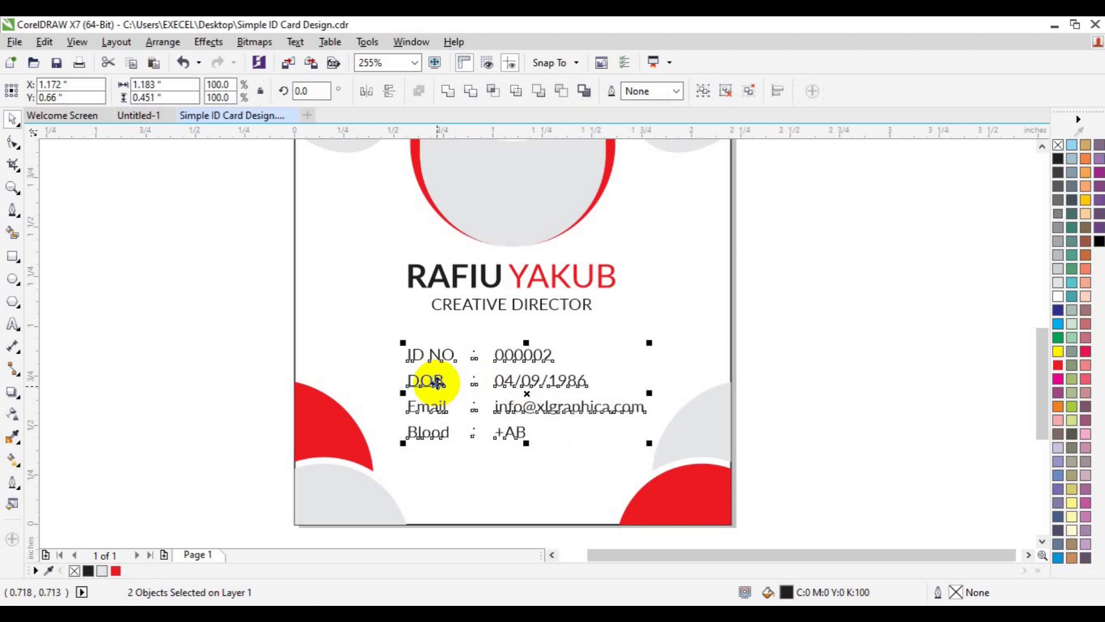
{"action": "key", "text": "ctrl+g"}
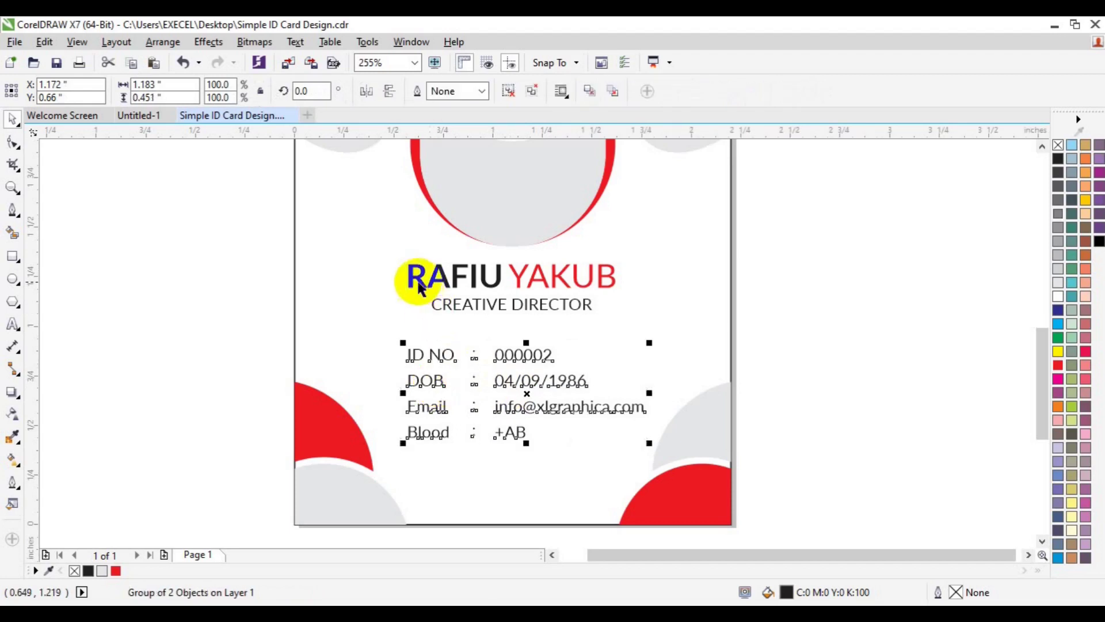
{"action": "left_click", "coordinate": [410, 287], "text": "shift"}
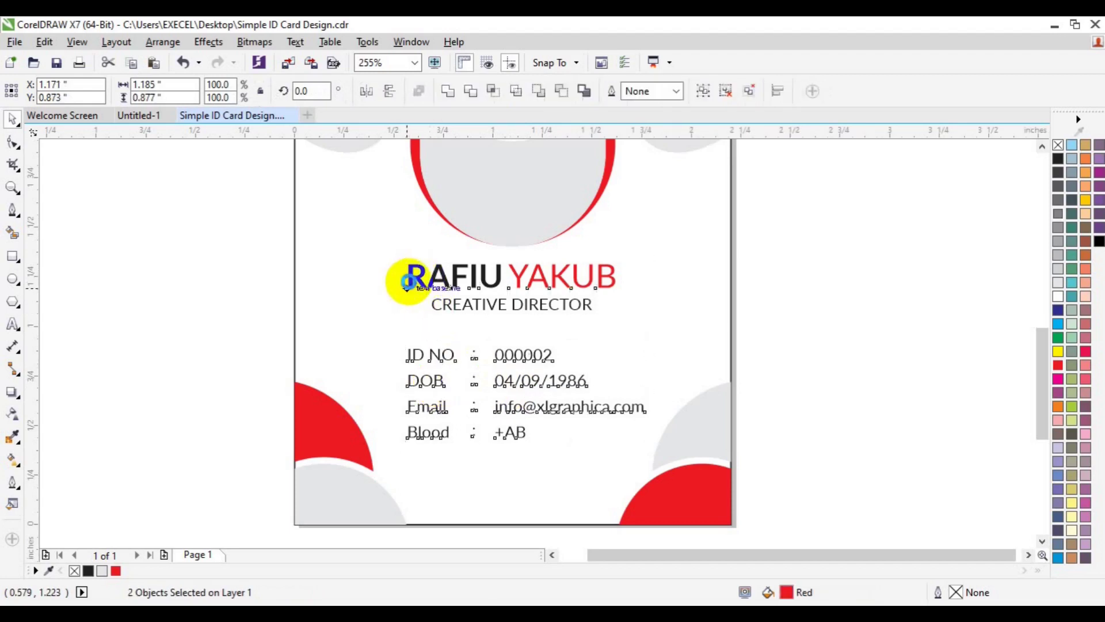
{"action": "key", "text": "l"}
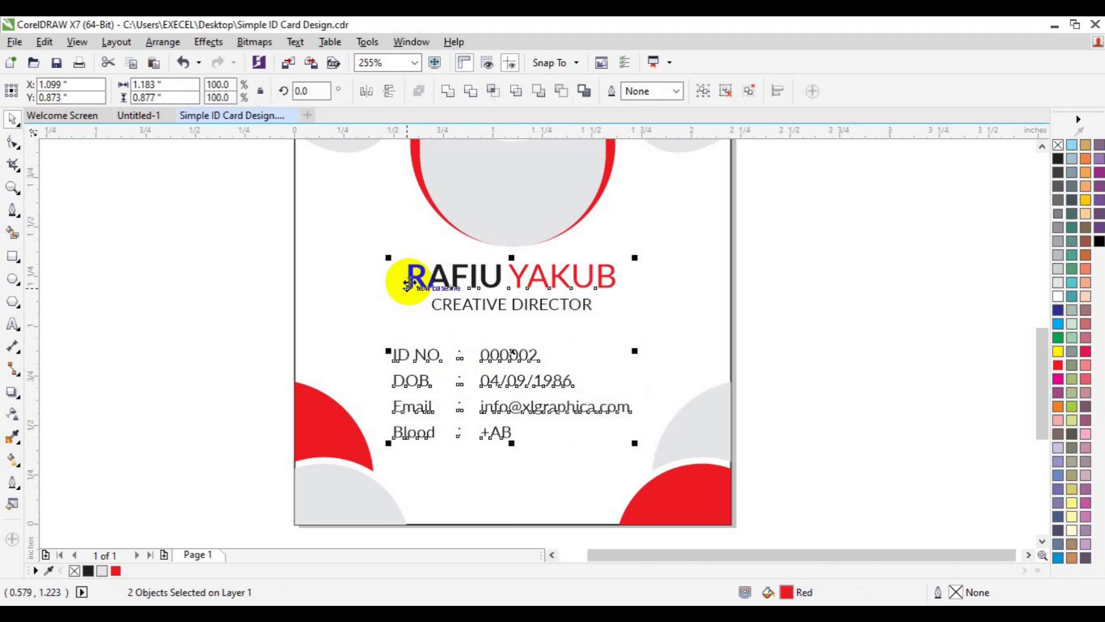
Step: Check the details block's alignment against the name, title and card background
{"action": "left_click", "coordinate": [227, 323]}
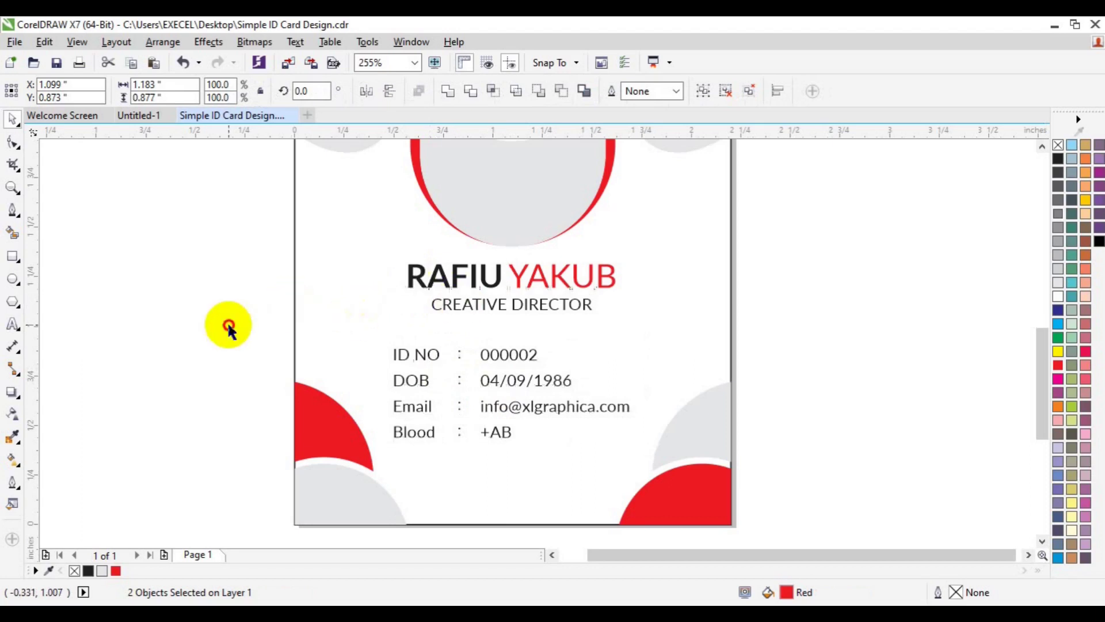
{"action": "left_click_drag", "start_coordinate": [219, 242], "coordinate": [659, 326]}
{"action": "left_click", "coordinate": [712, 321], "text": "shift"}
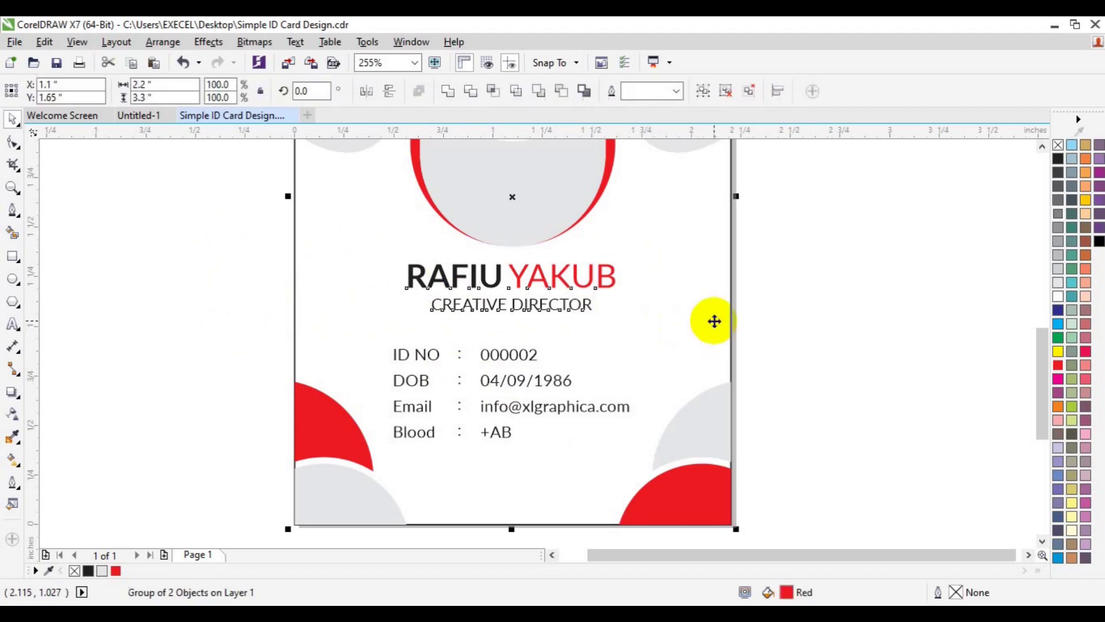
{"action": "left_click", "coordinate": [511, 408]}
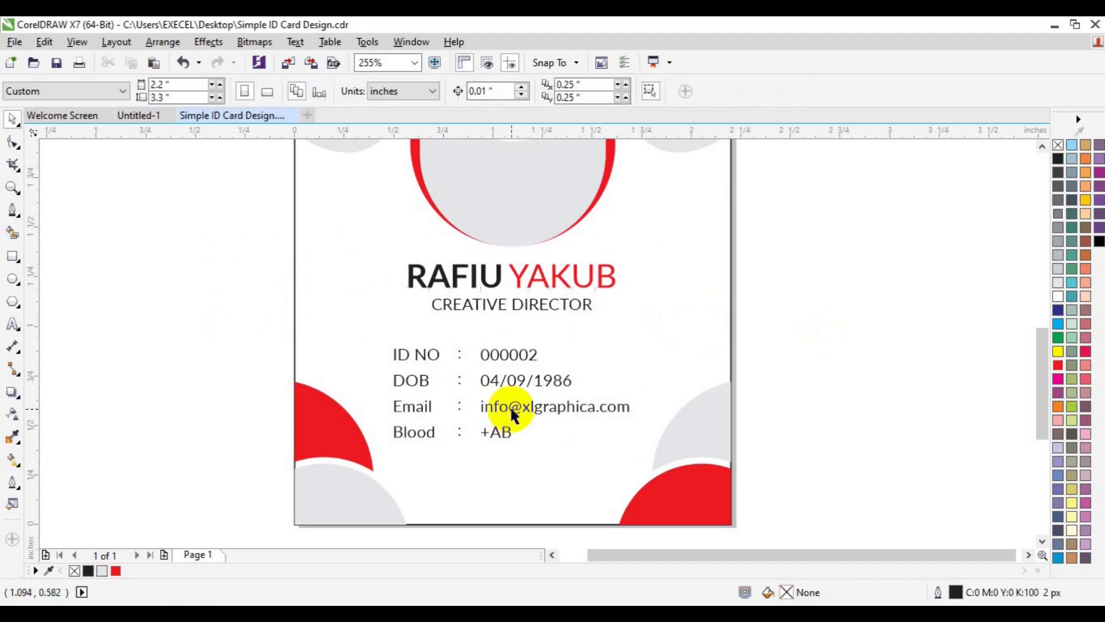
{"action": "left_click", "coordinate": [484, 304], "text": "shift"}
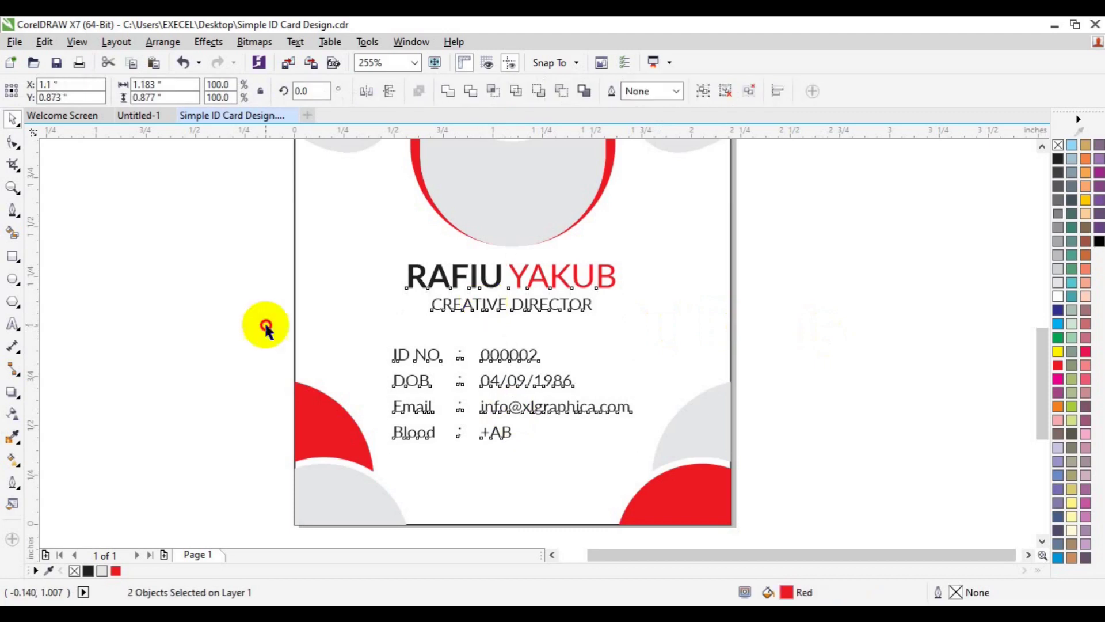
{"action": "left_click", "coordinate": [406, 377]}
{"action": "left_click", "coordinate": [403, 383]}
{"action": "left_click", "coordinate": [318, 357], "text": "shift"}
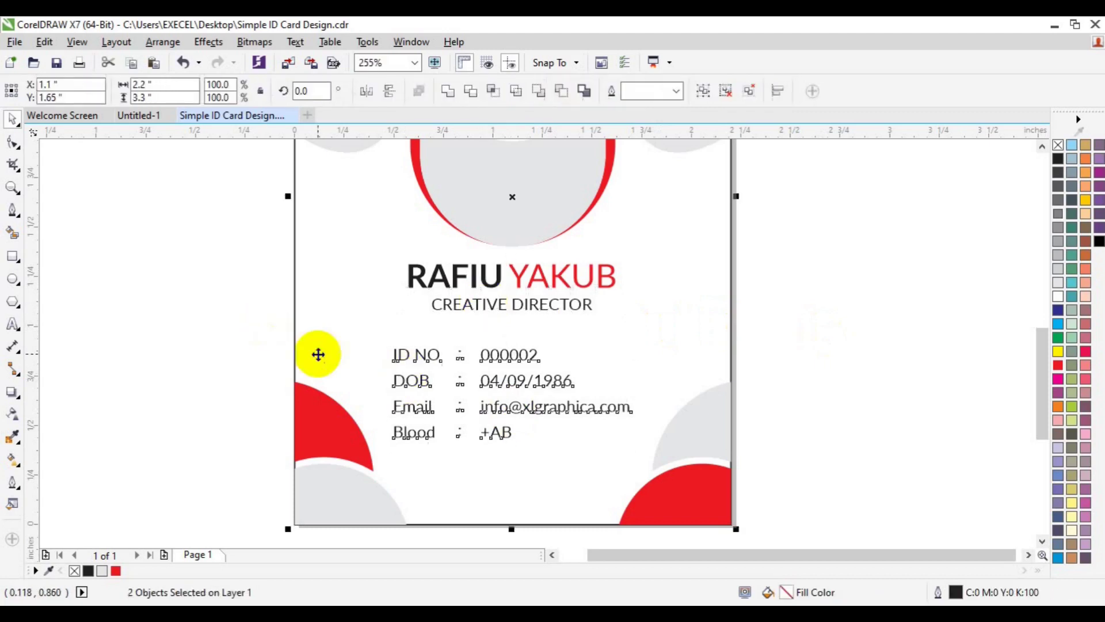
{"action": "left_click", "coordinate": [869, 413]}
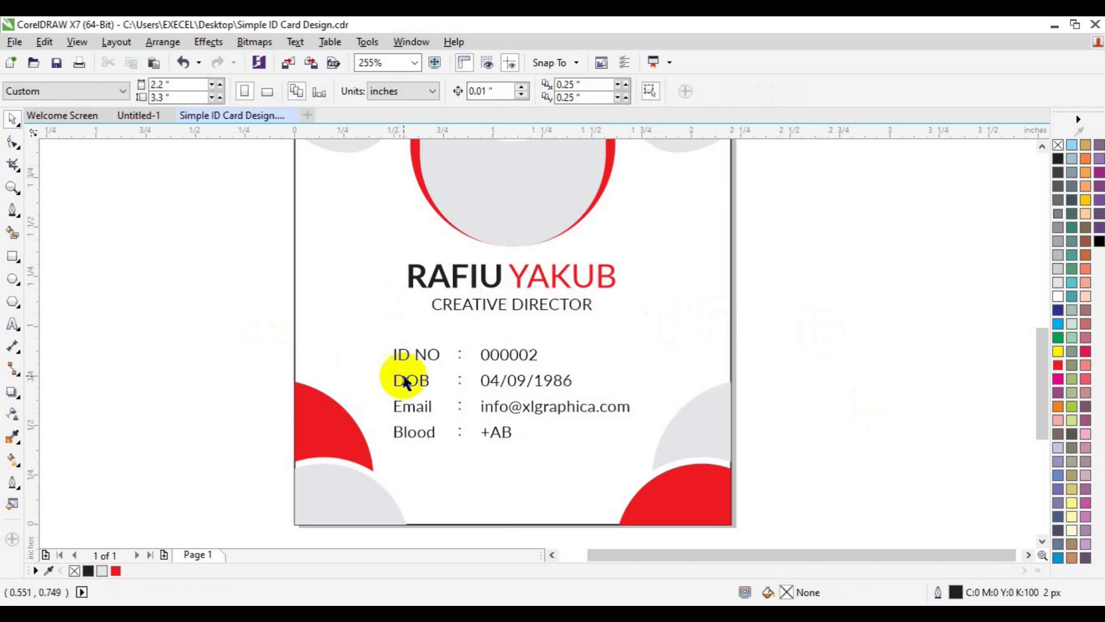
{"action": "left_click", "coordinate": [13, 187]}
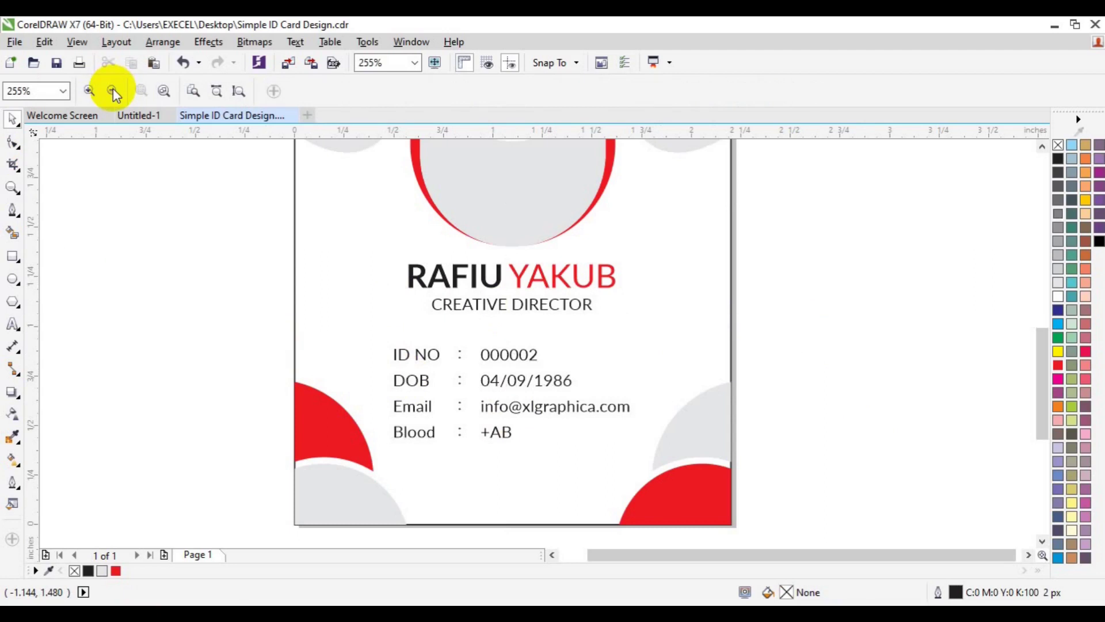
Step: Zoom out to 128% to view the whole finished card, back on the Pick tool
{"action": "left_click", "coordinate": [113, 91]}
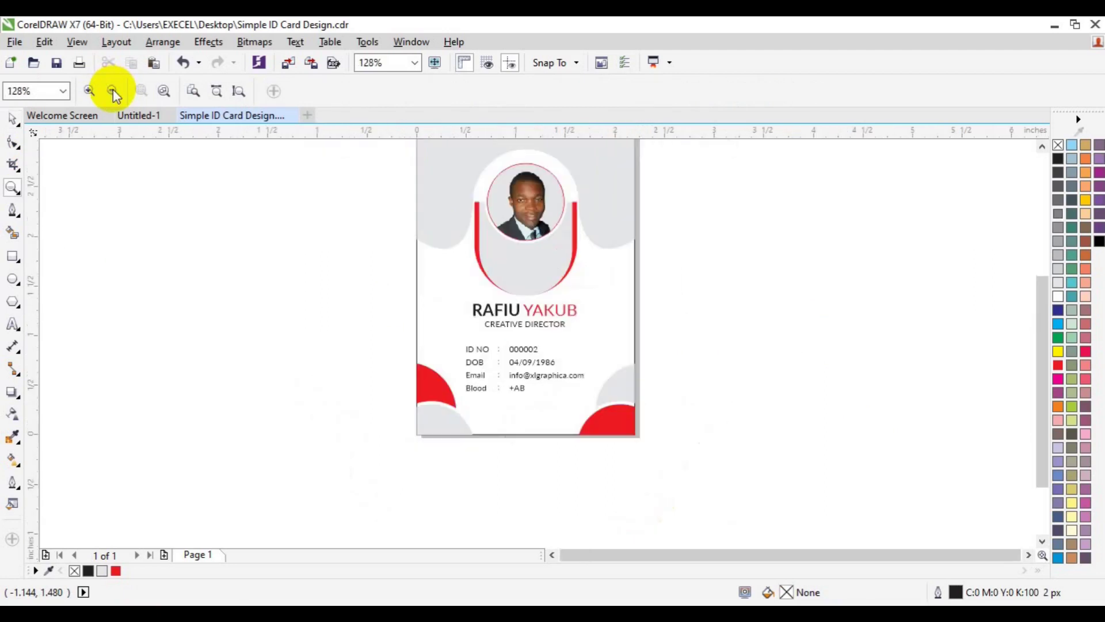
{"action": "key", "text": "space"}
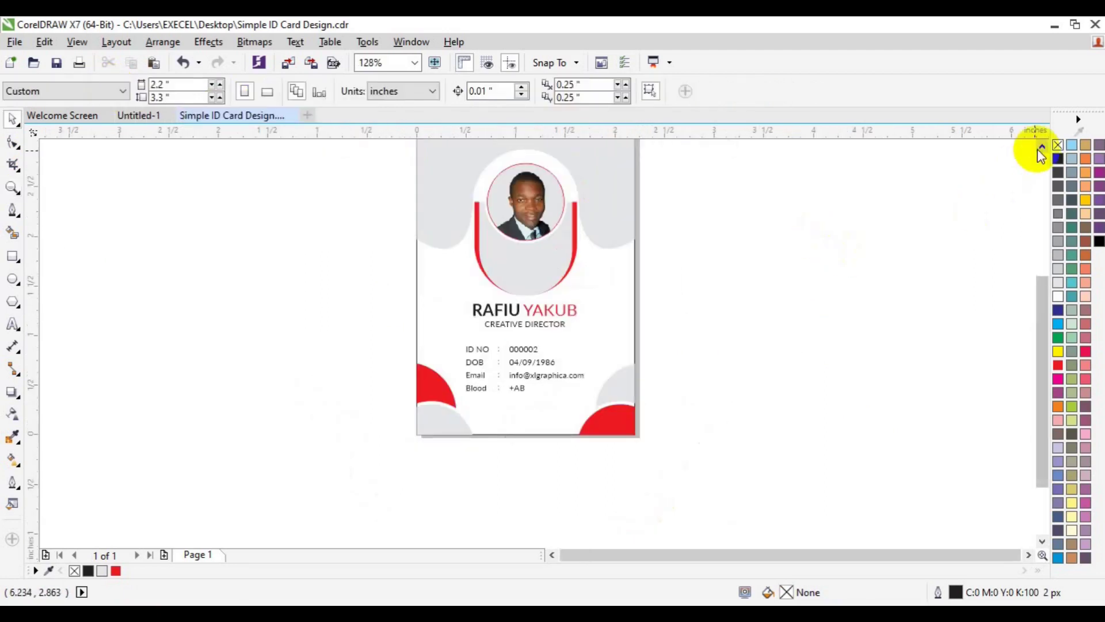
{"action": "left_click", "coordinate": [1039, 147]}
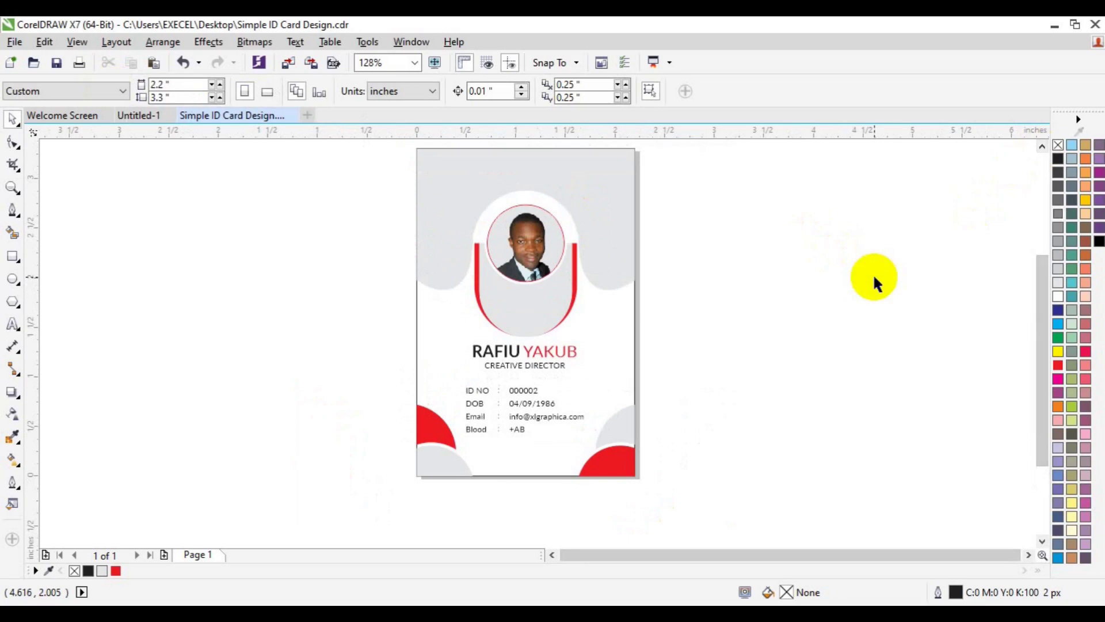